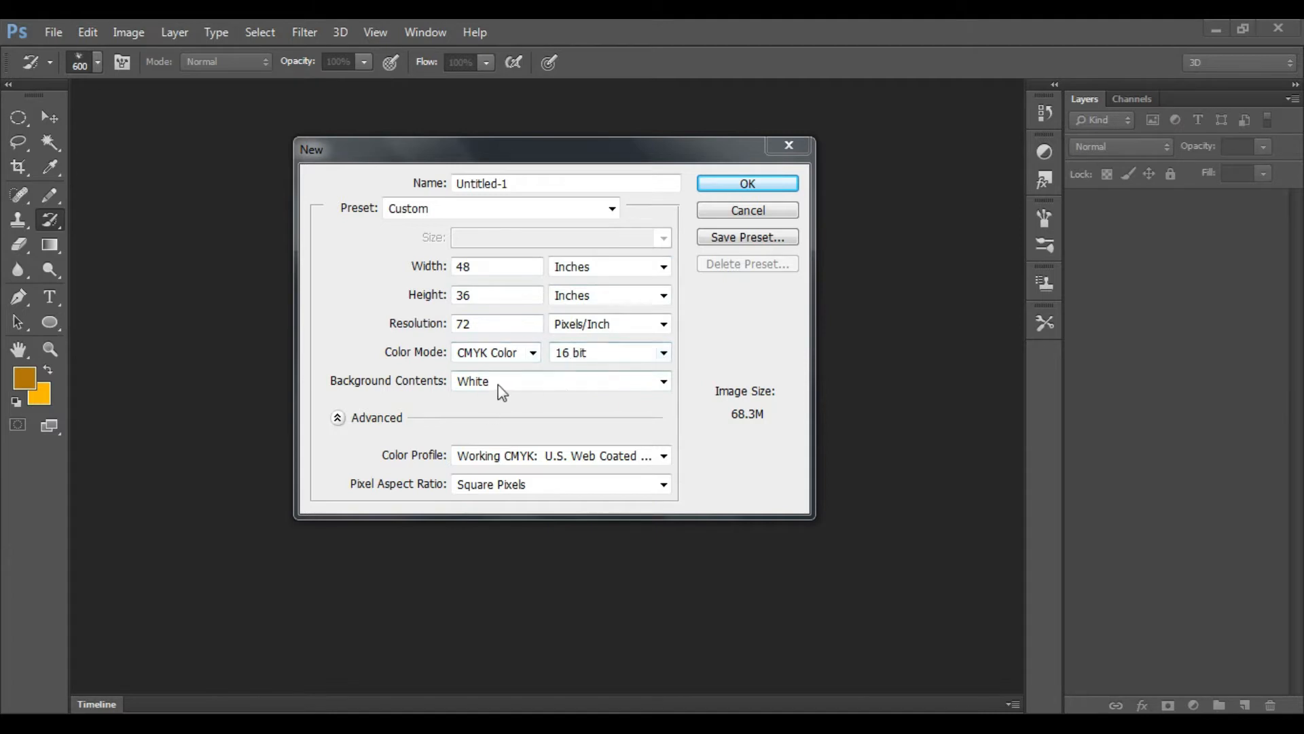
- Create a white 48 × 36 inch document at 72 pixels/inch in 16-bit CMYK Color
left_click(761, 182)
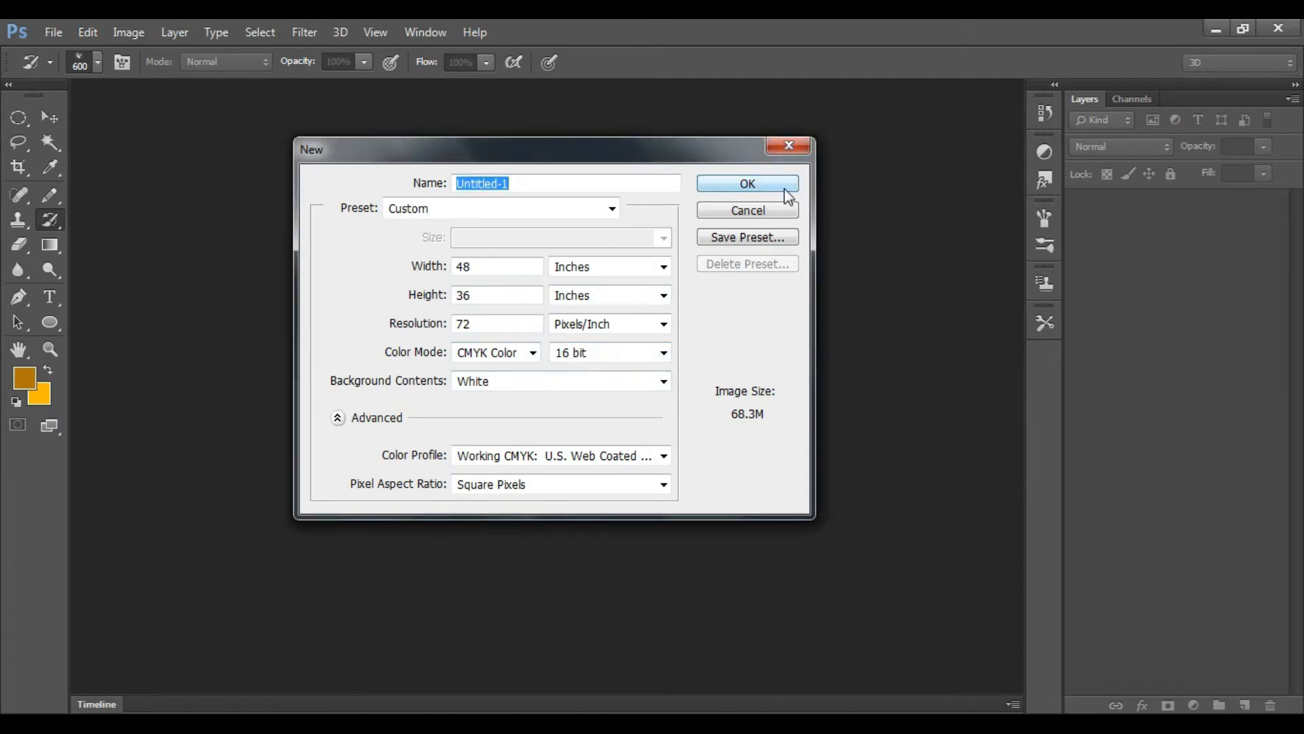
left_click(783, 188)
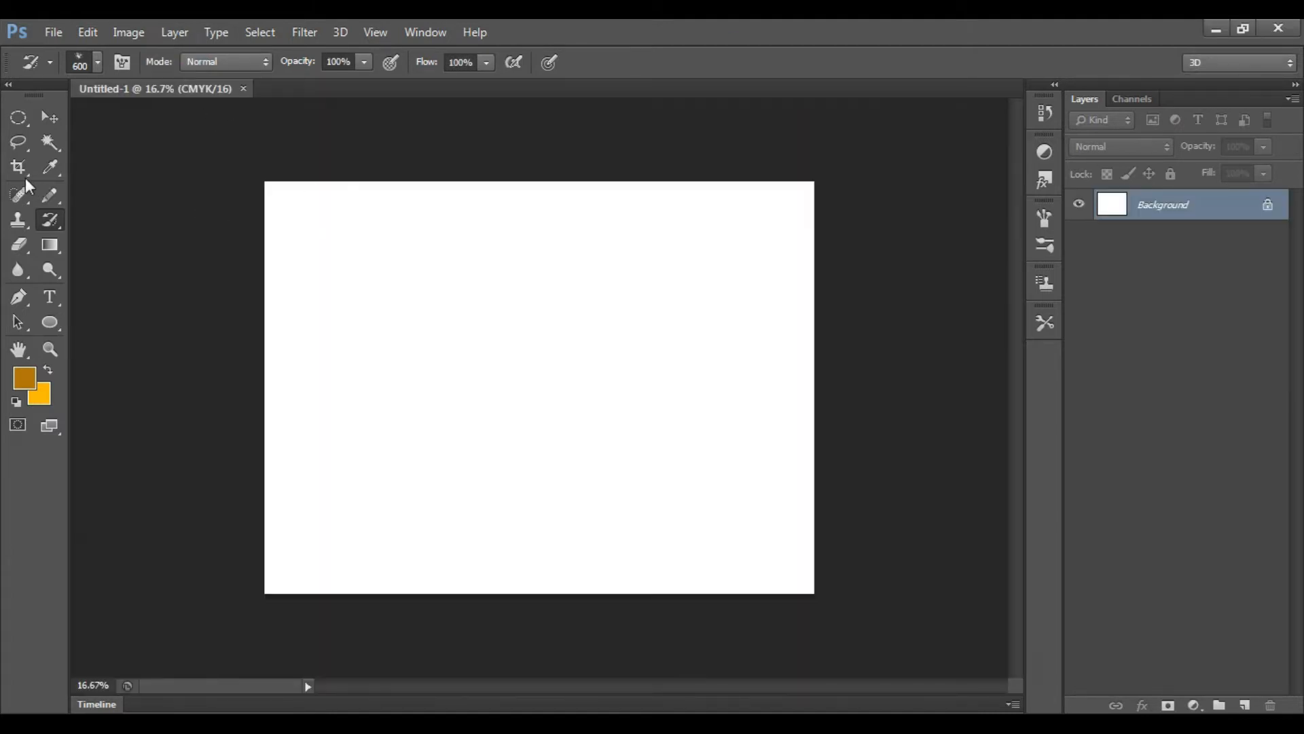
- Draw a circular selection in the canvas's upper-left area, fill it with brown b47804 on a new layer, and deselect
left_click(18, 120)
left_click_drag(394, 285, 473, 401)
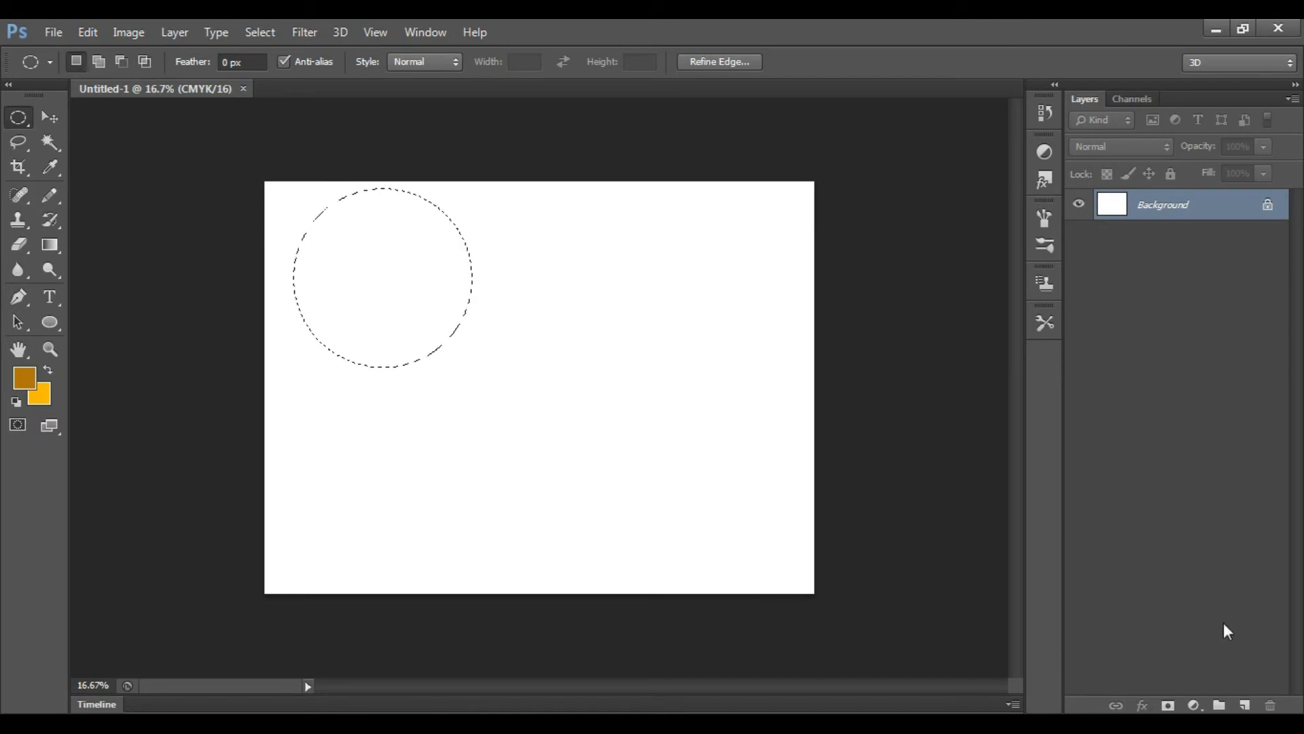
left_click(1244, 705)
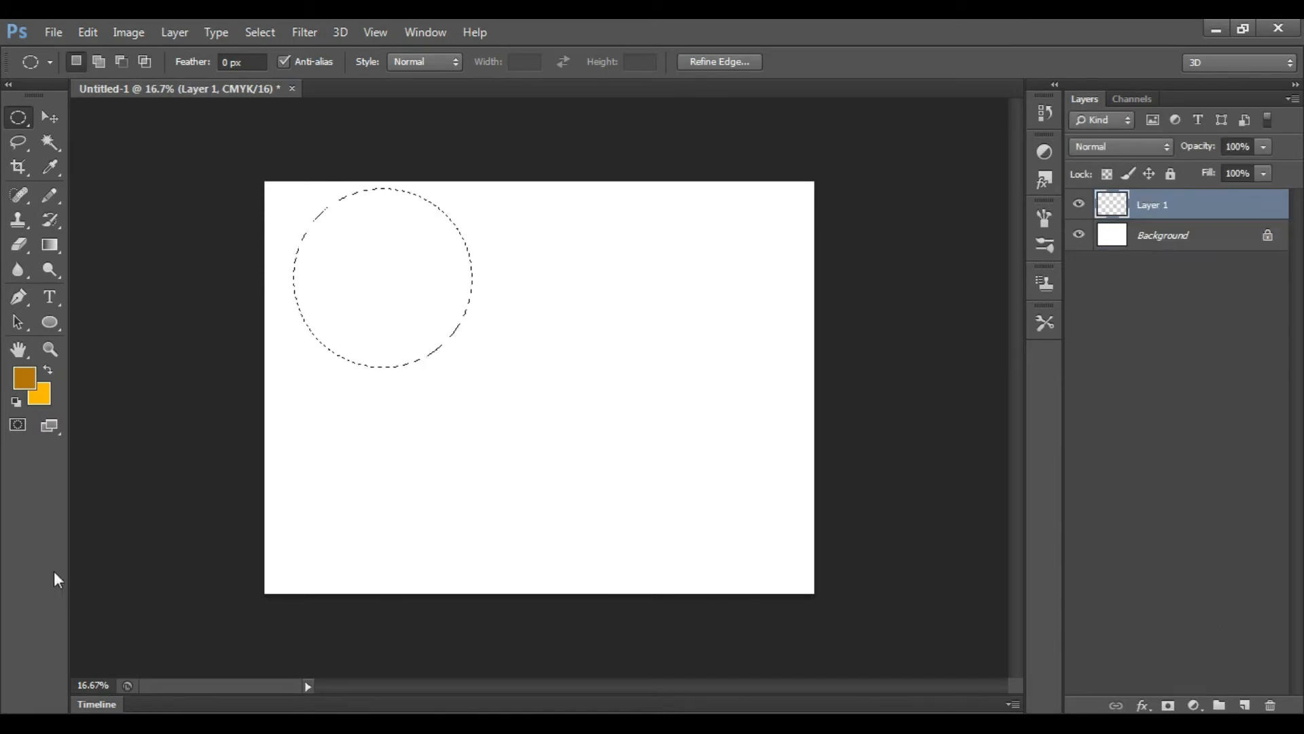
left_click(24, 377)
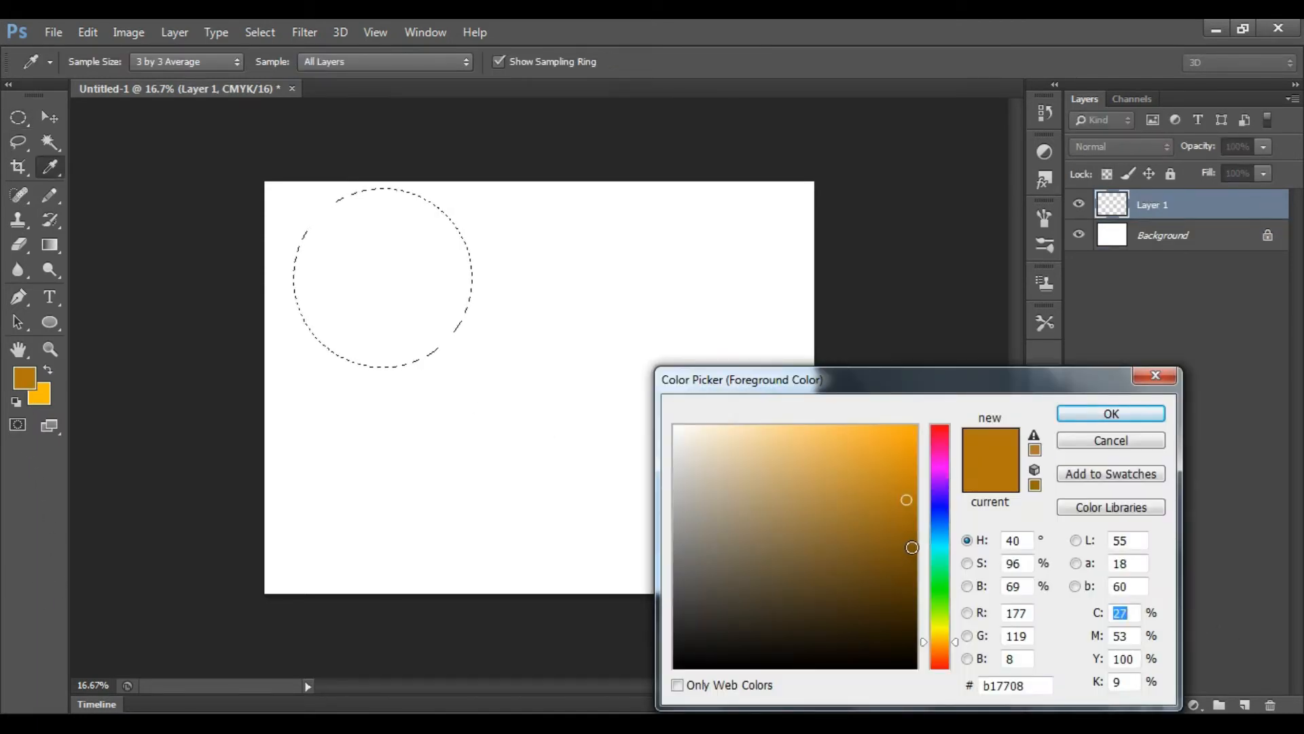
left_click(912, 547)
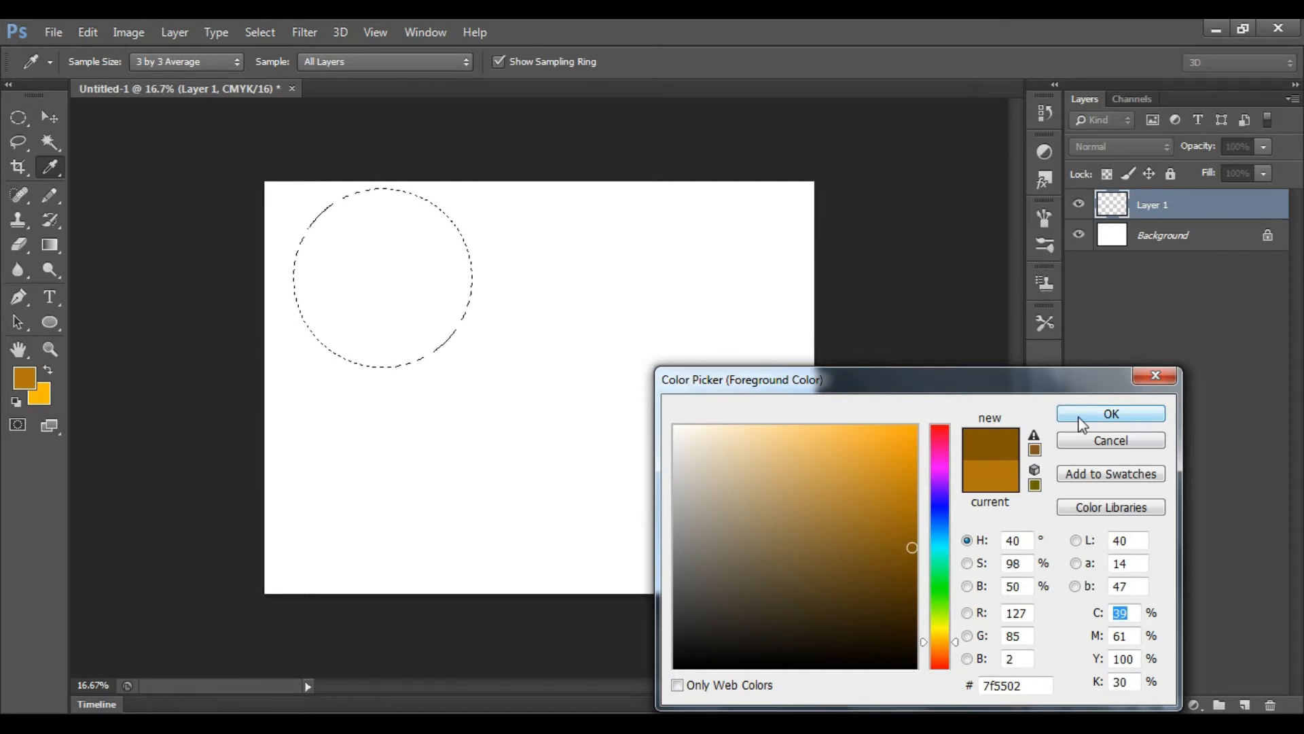
left_click(912, 496)
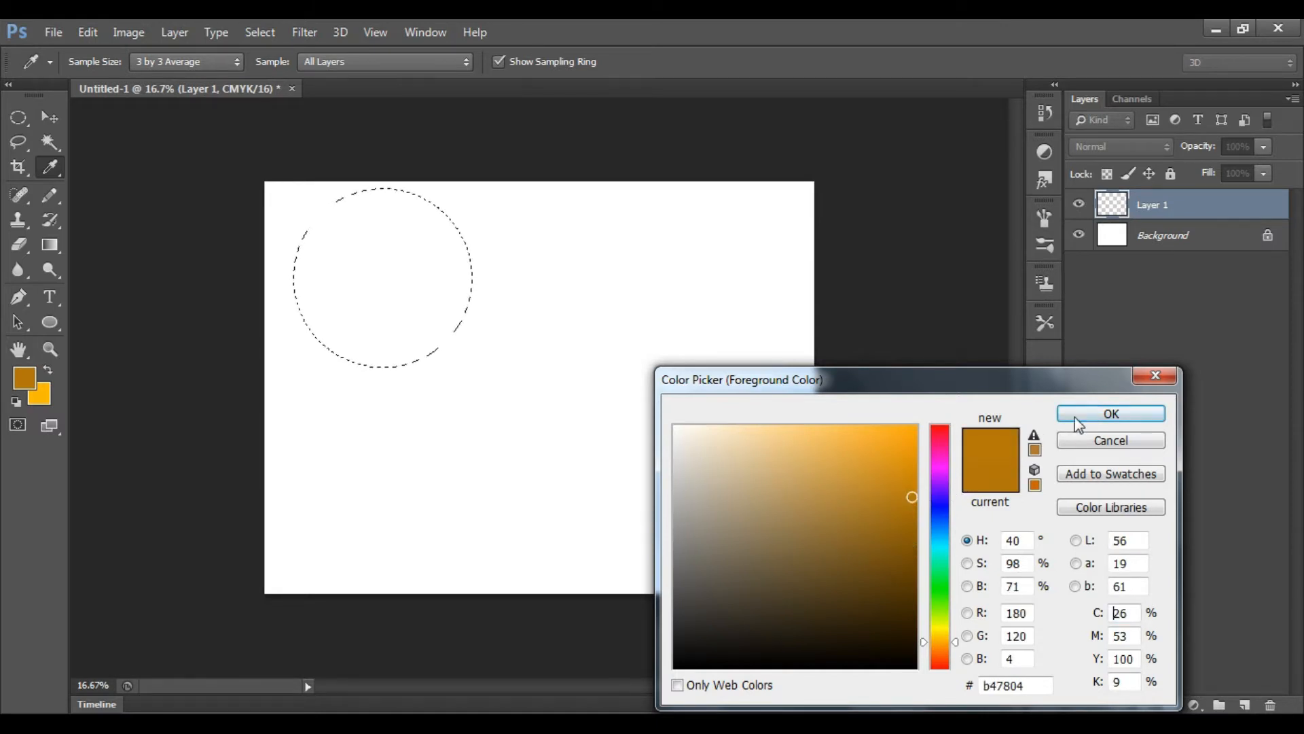
left_click(1080, 414)
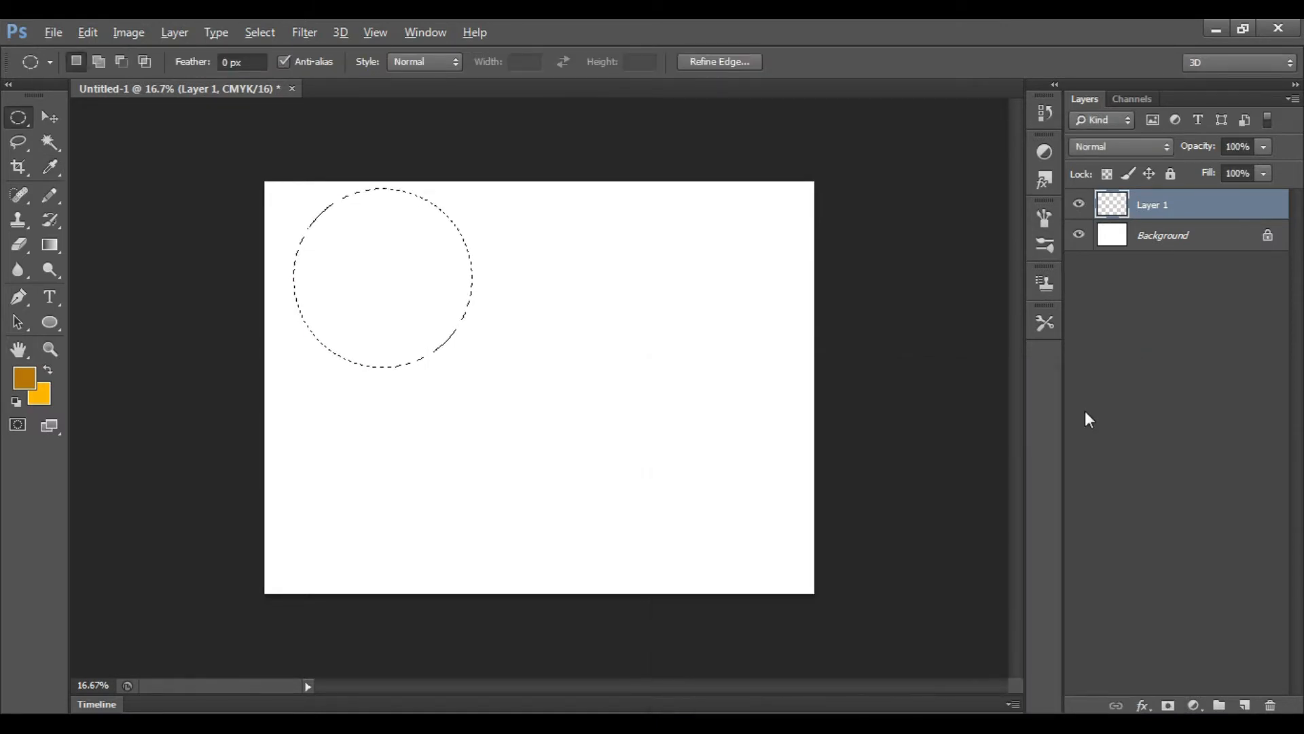
key("alt+BackSpace")
key("ctrl+d")
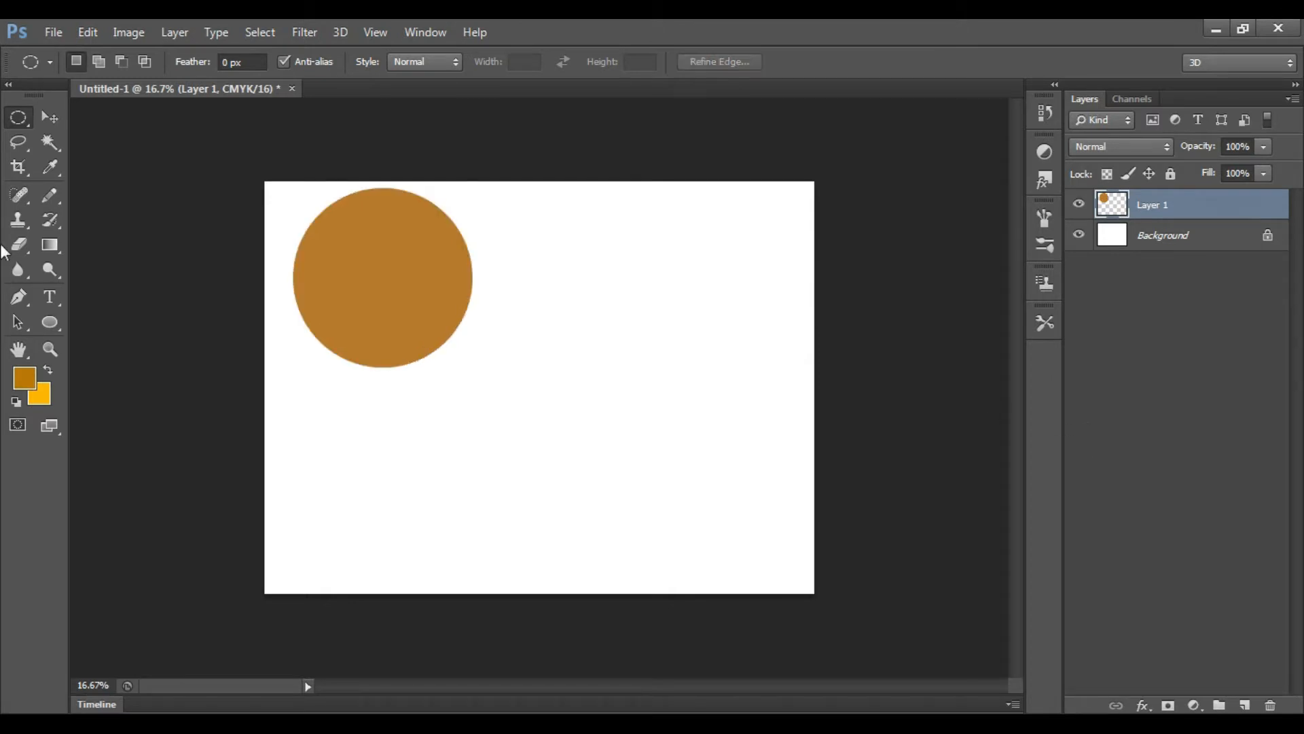
- Move the brown circle partly off the canvas's upper-left corner and enlarge it to about 186%
left_click(47, 120)
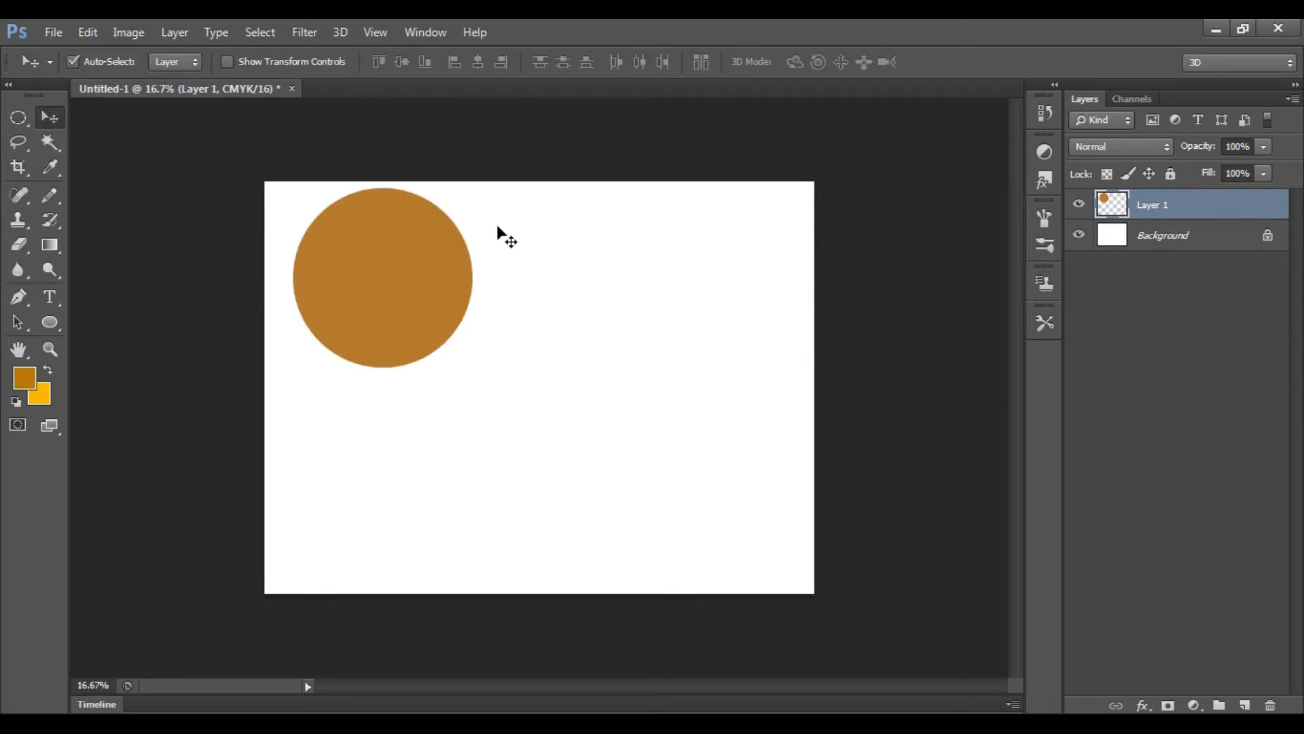
key("ctrl+t")
left_click_drag(410, 278, 332, 246)
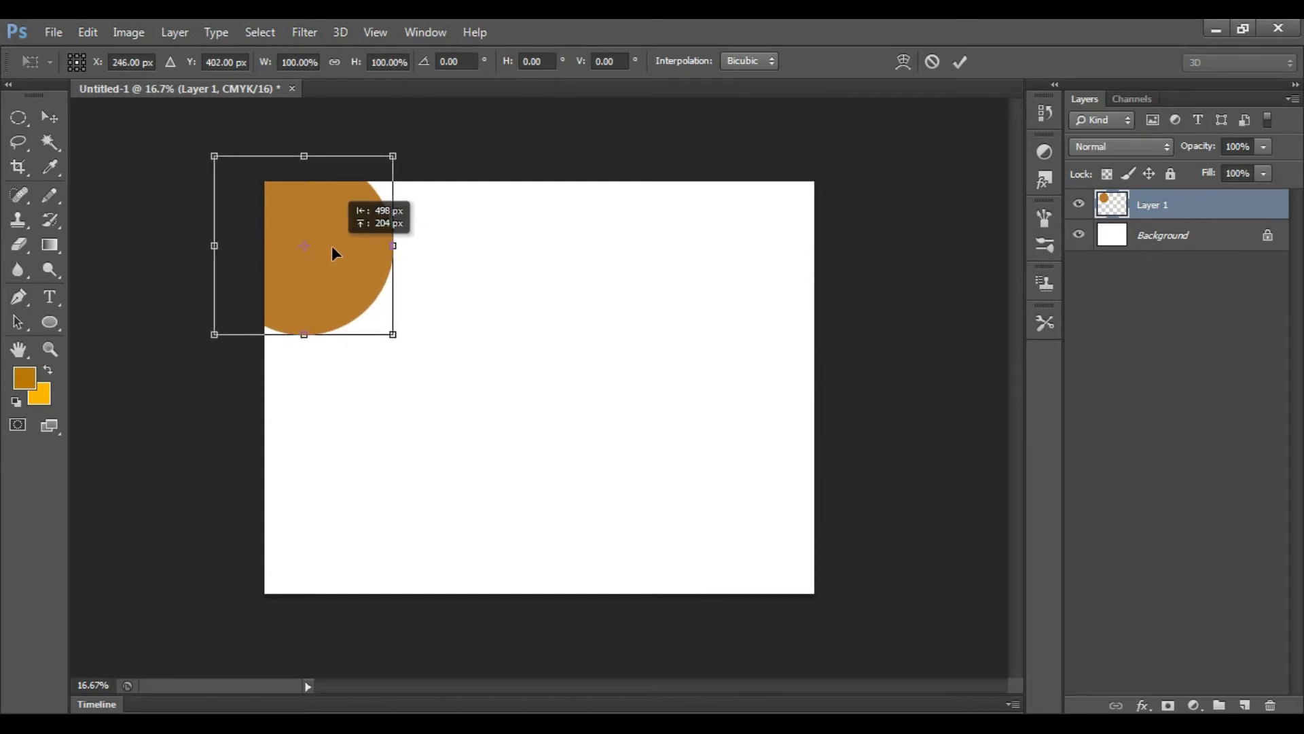
key("Return")
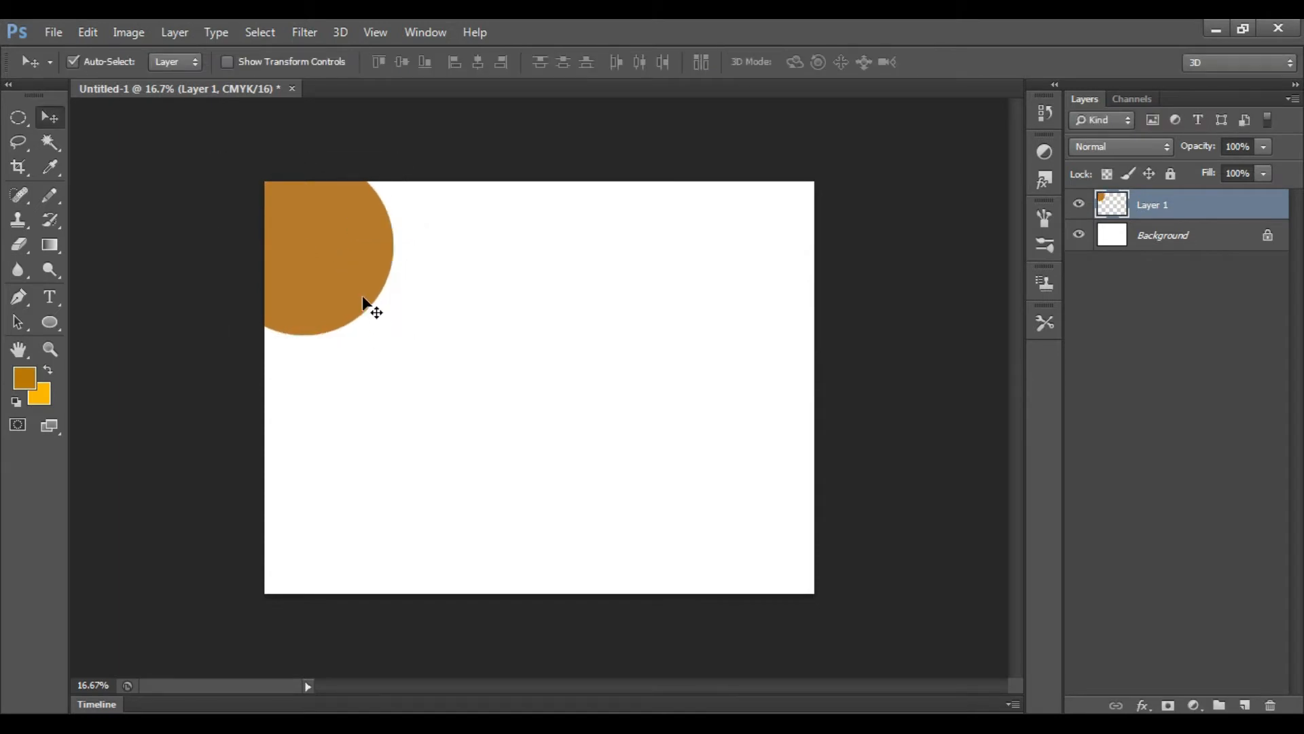
key("ctrl+t")
left_click_drag(393, 335, 451, 437)
mouse_move(387, 309)
left_mouse_down()
mouse_move(400, 329)
mouse_move(395, 318)
left_mouse_up()
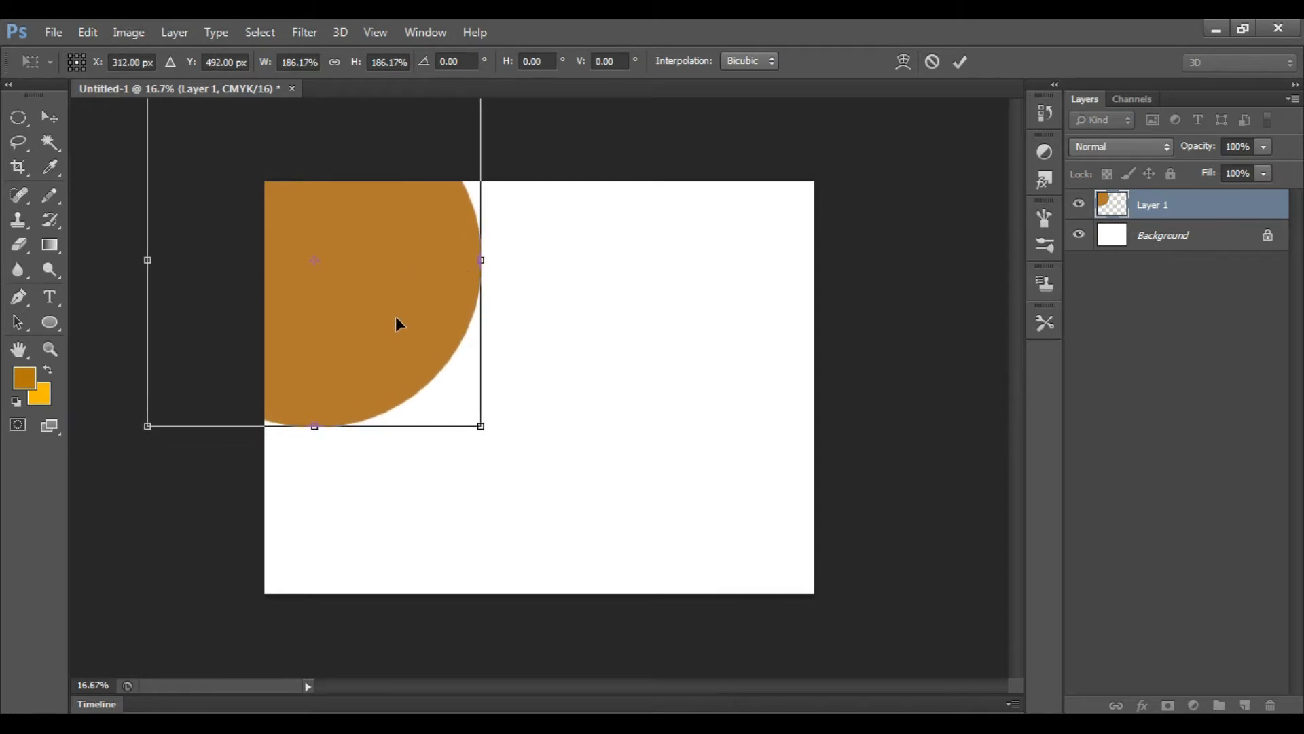
key("Return")
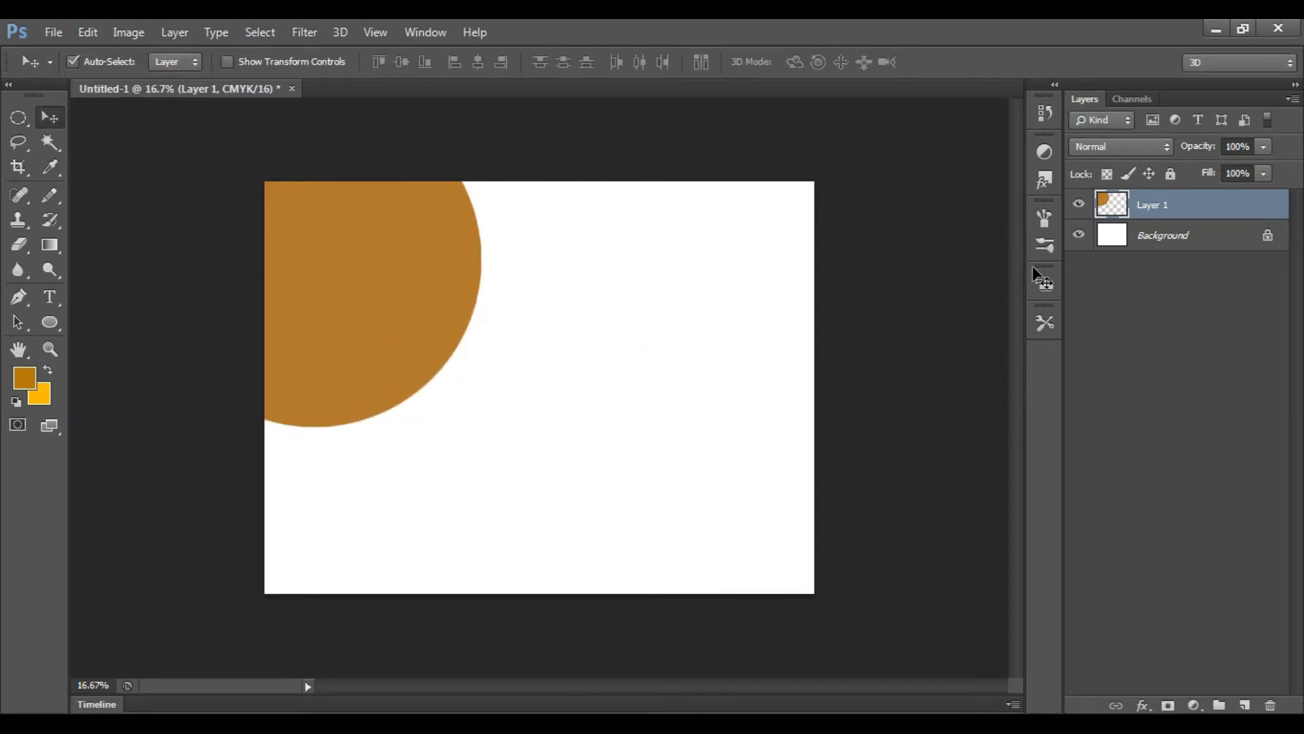
- Duplicate the circle layer, fill the circle on the original layer underneath with red ff0000, and deselect
key("ctrl+j")
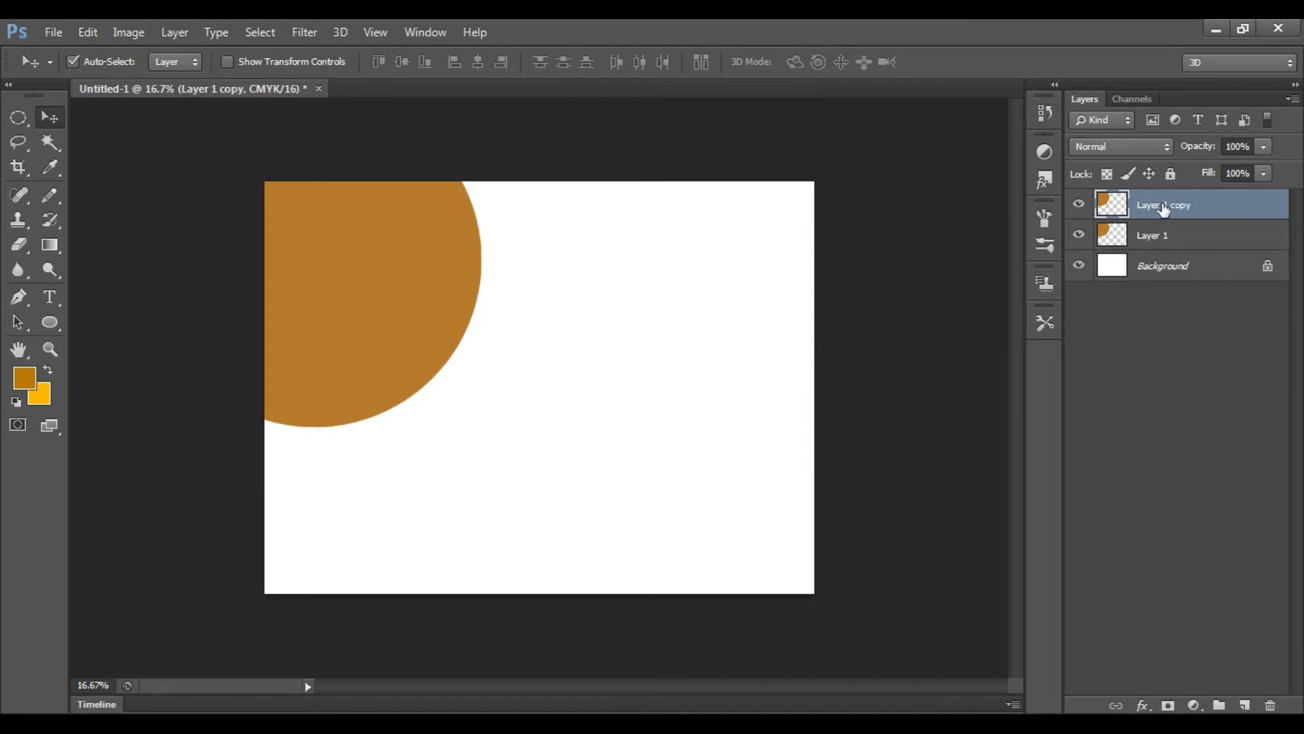
left_click(1162, 233)
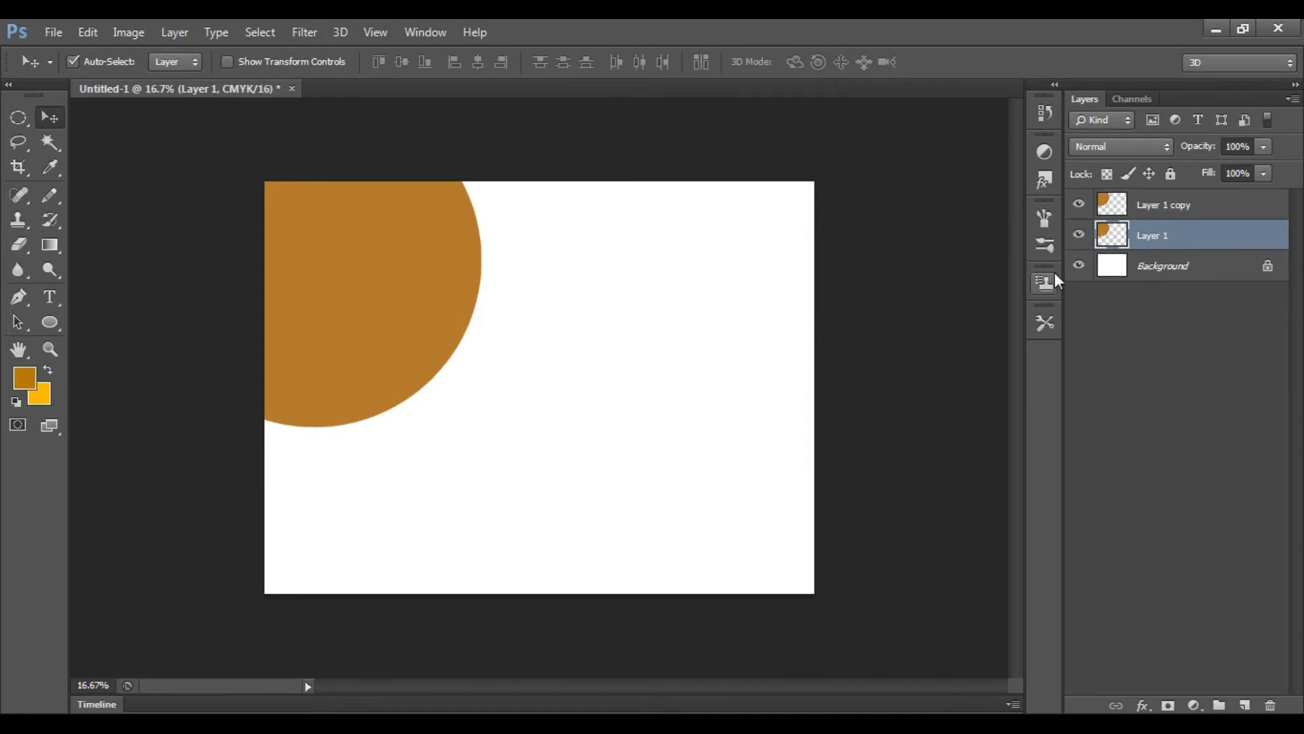
left_click(1113, 234, "ctrl")
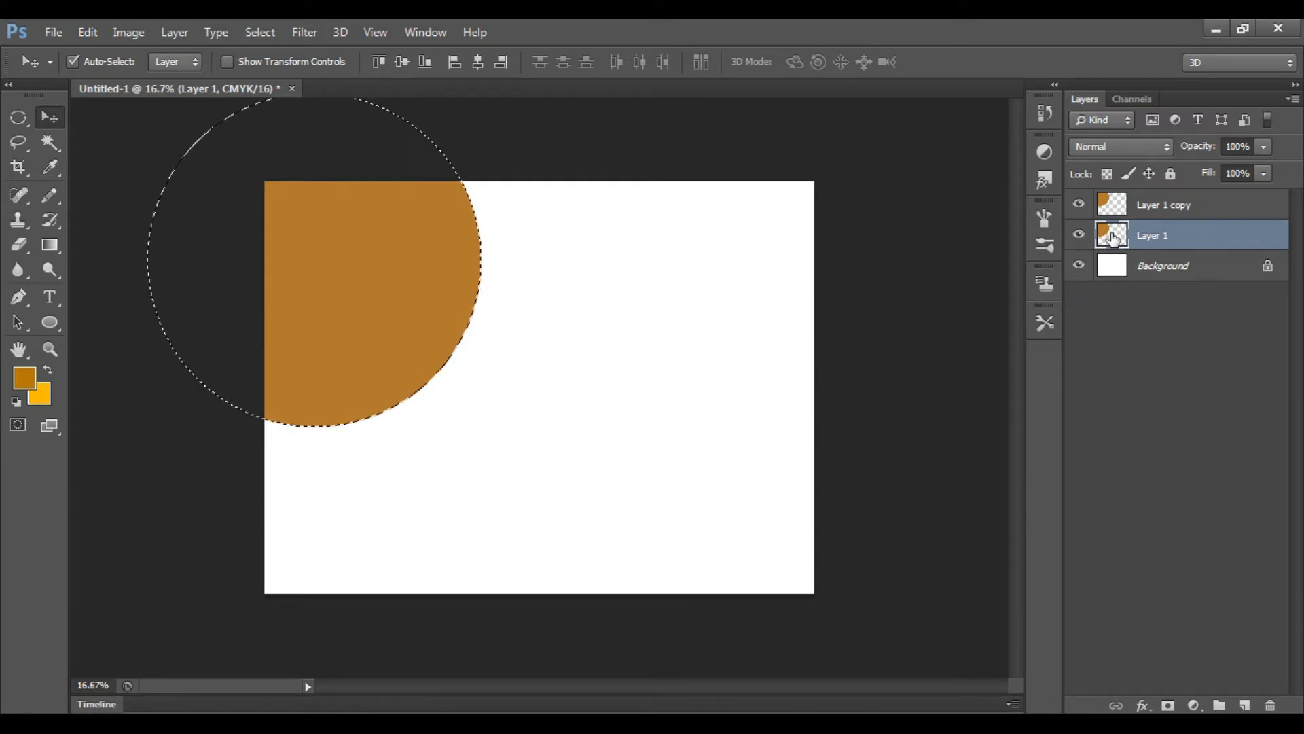
left_click(30, 379)
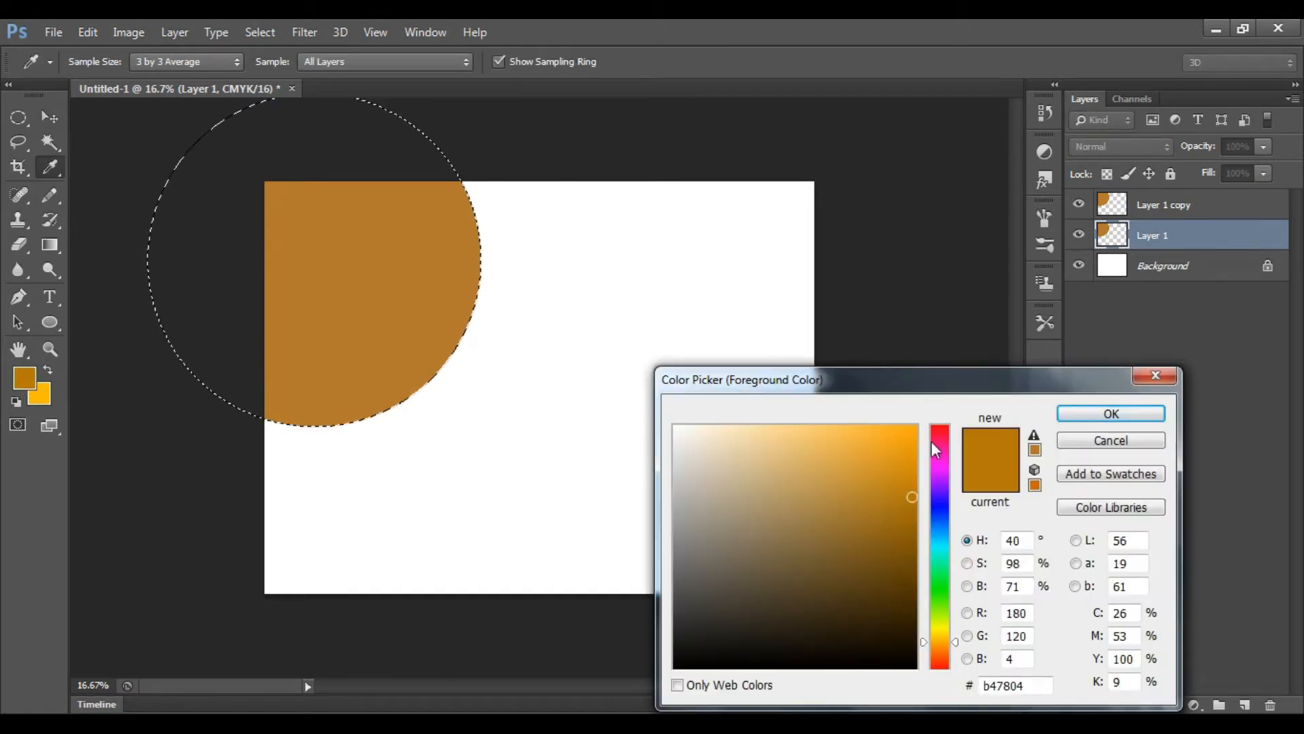
left_click(939, 428)
left_click(910, 440)
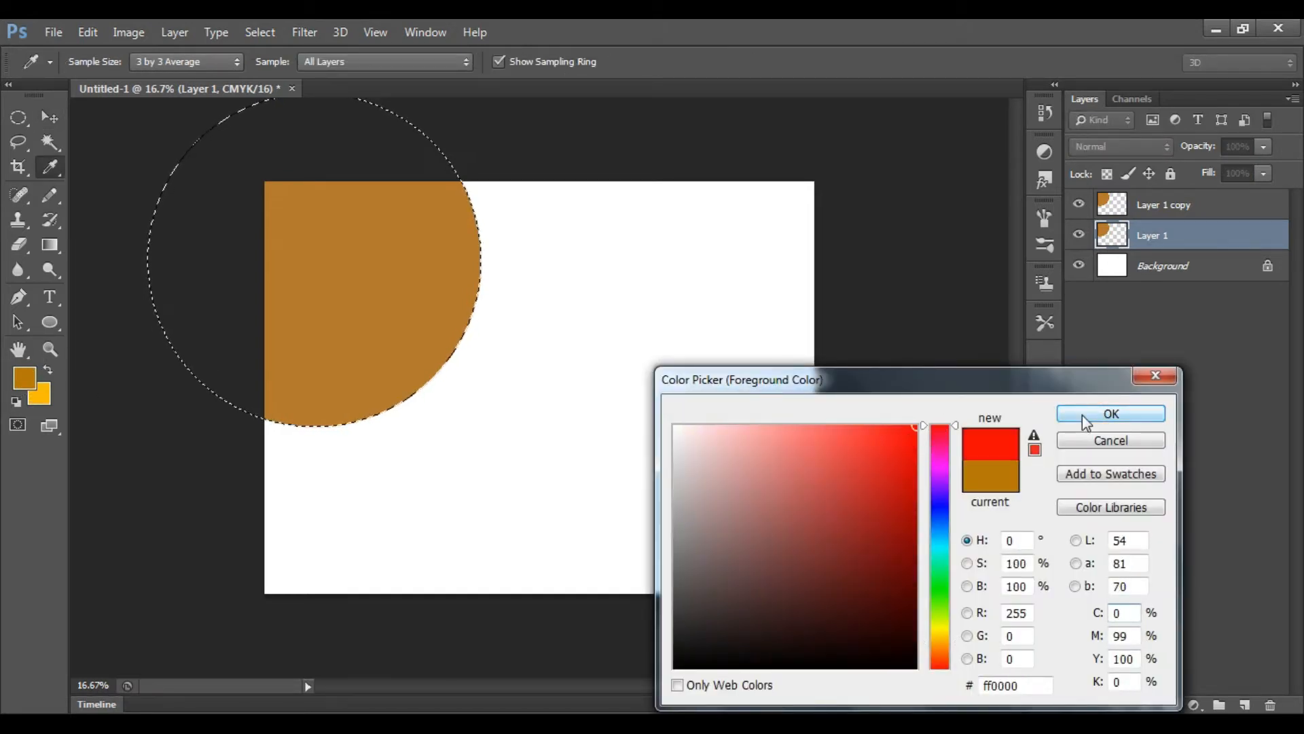
left_click(1111, 414)
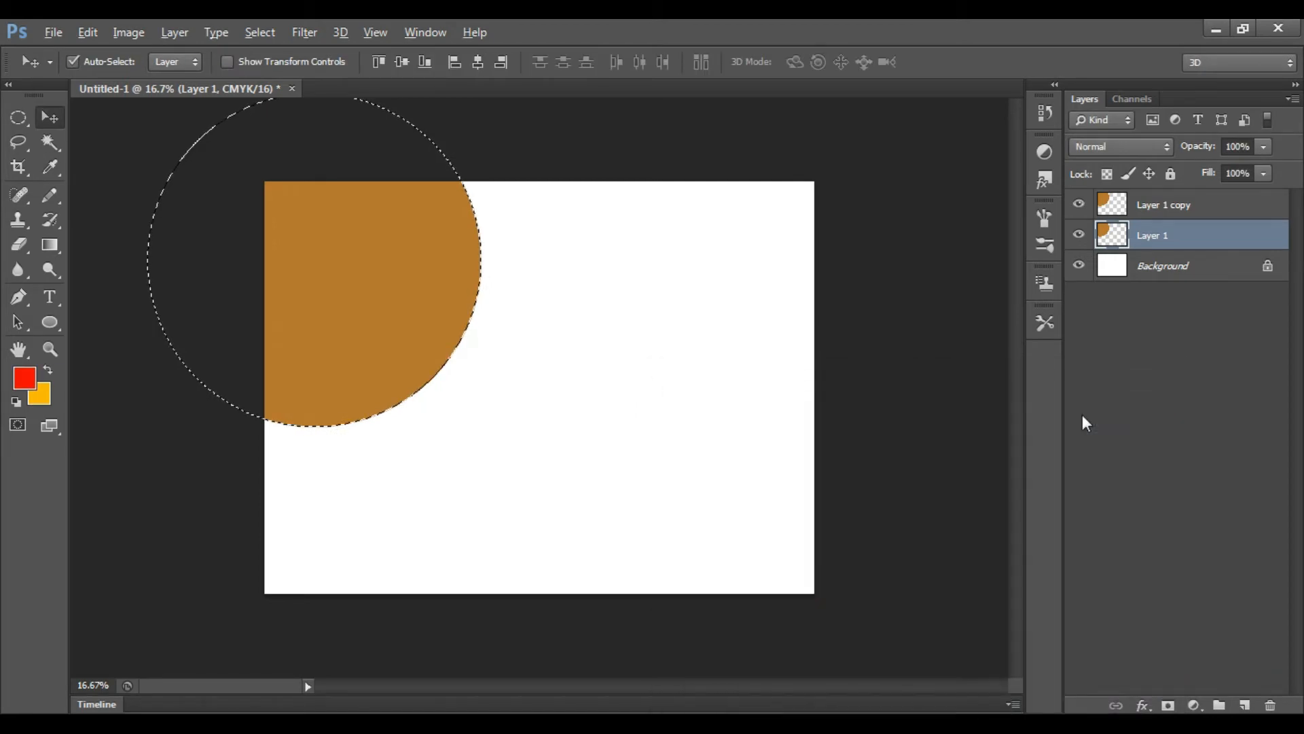
key("alt+BackSpace")
key("ctrl+d")
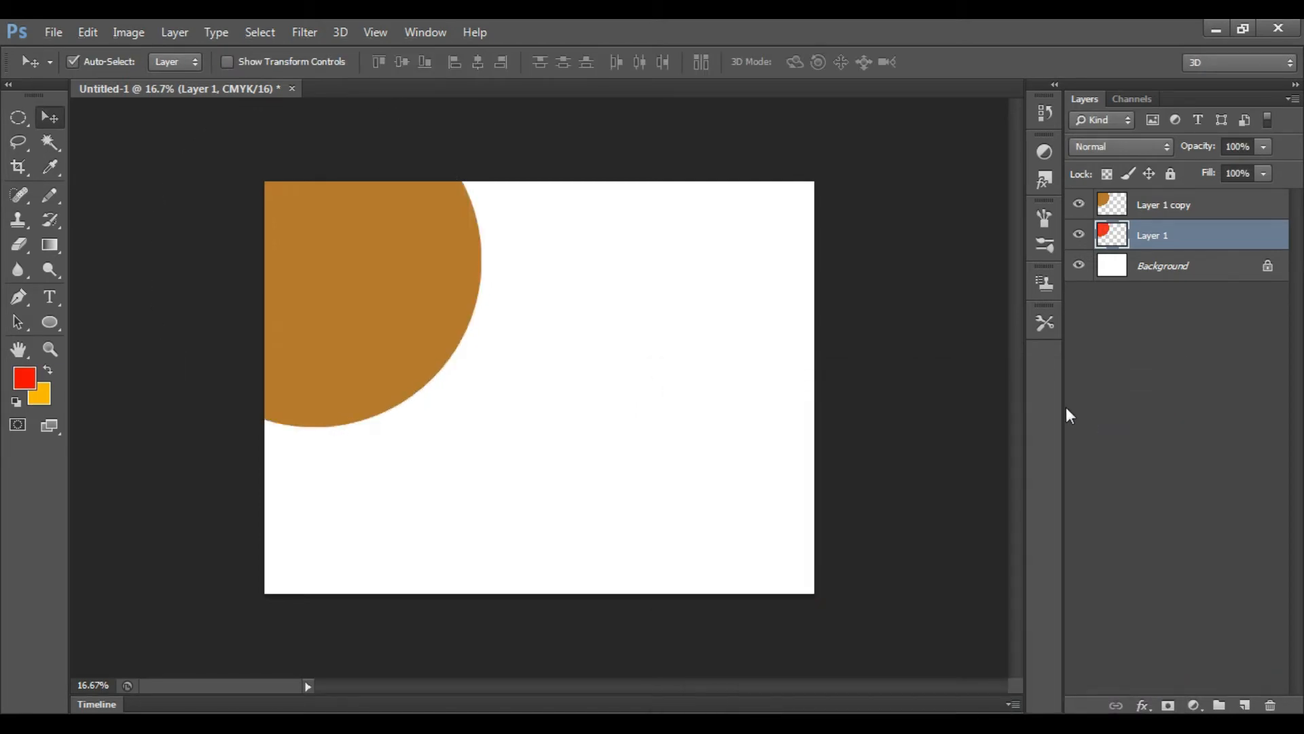
- Nudge the red circle straight down to form a red crescent along the brown circle's lower edge
key("shift+Down")
key("shift+Down")
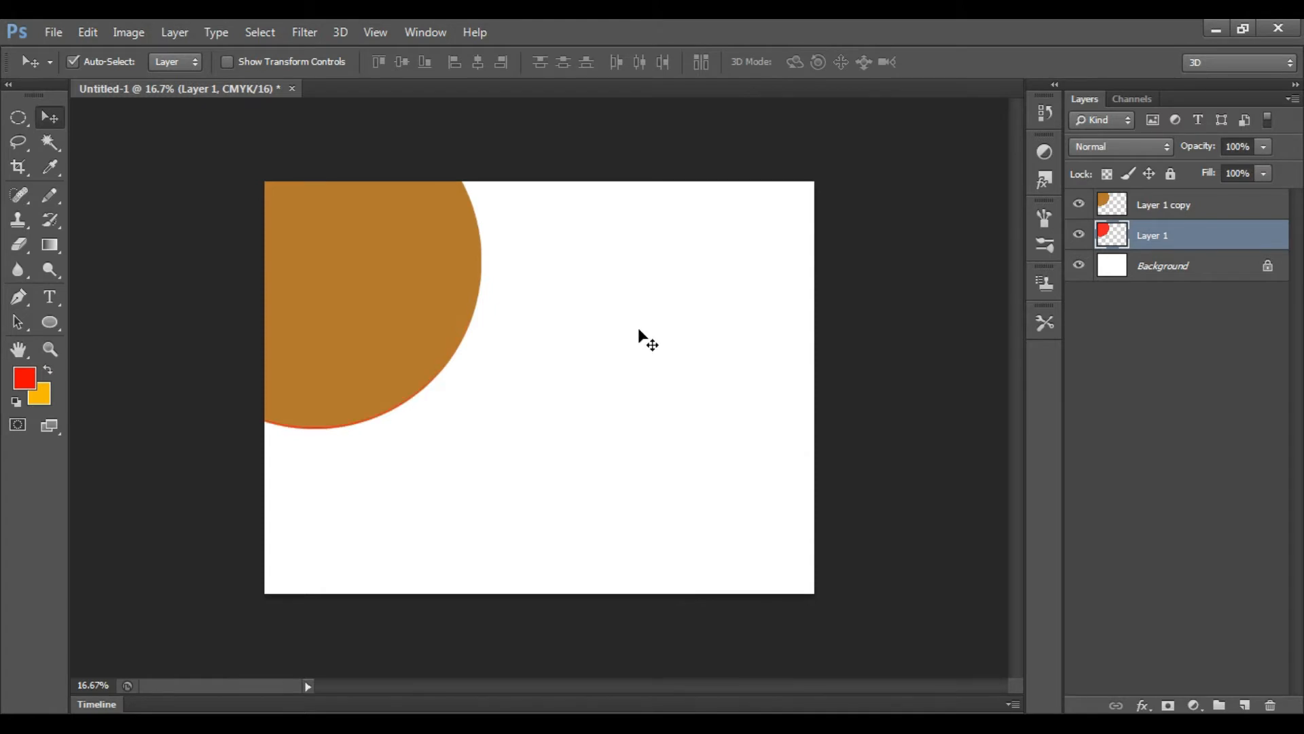
key("shift+Down")
key("shift+Down")
key("shift+Down")
key("shift+Down")
key("shift+Down")
key("shift+Down")
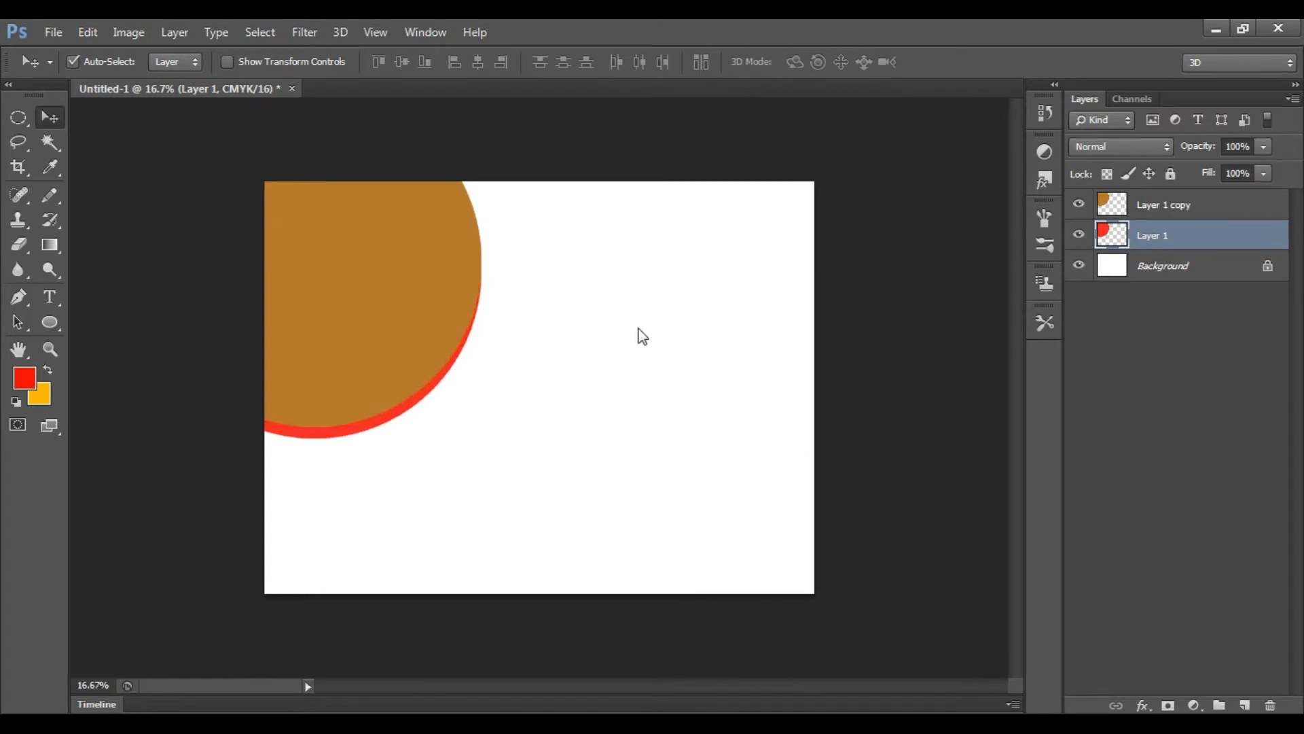
key("shift+Down")
key("shift+Down")
key("shift+Down")
key("shift+Down")
key("shift+Down")
key("shift+Down")
key("shift+Down")
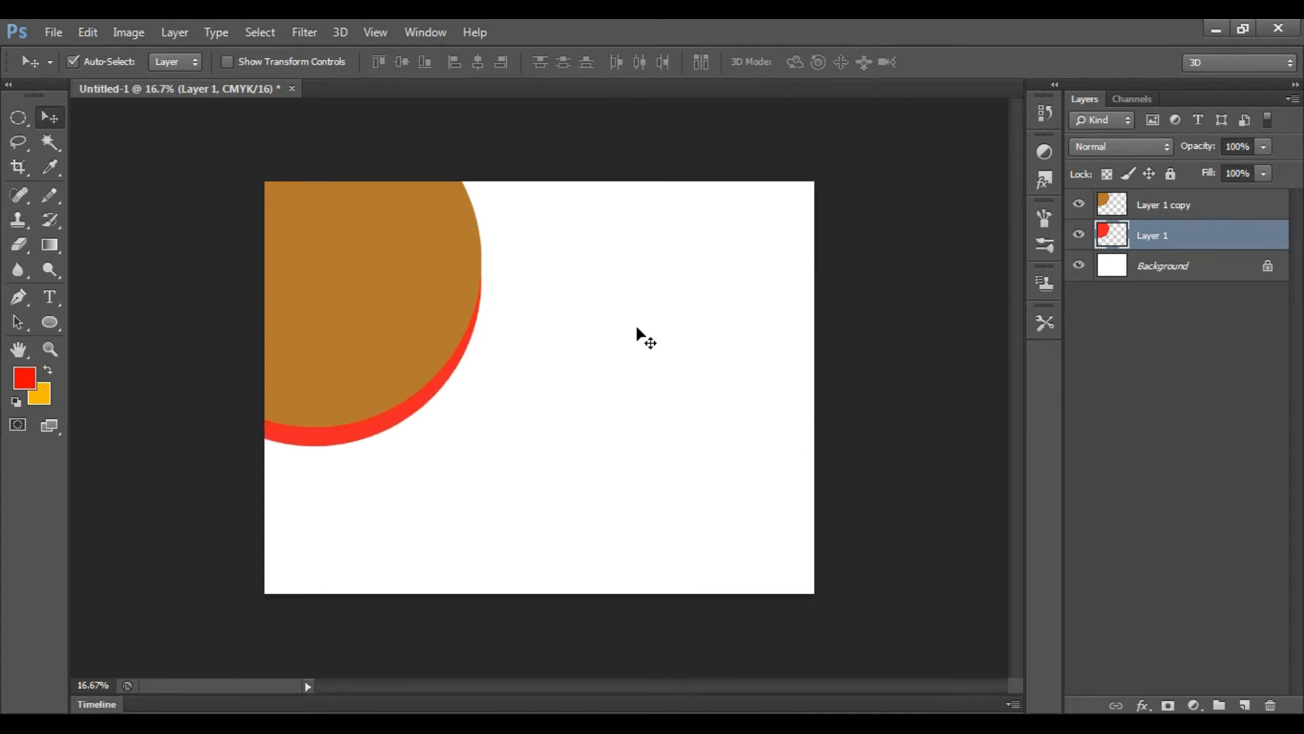
- Add the red Impact text "Burger" beside the circle and set its font size to 110.59 pt
left_click(51, 296)
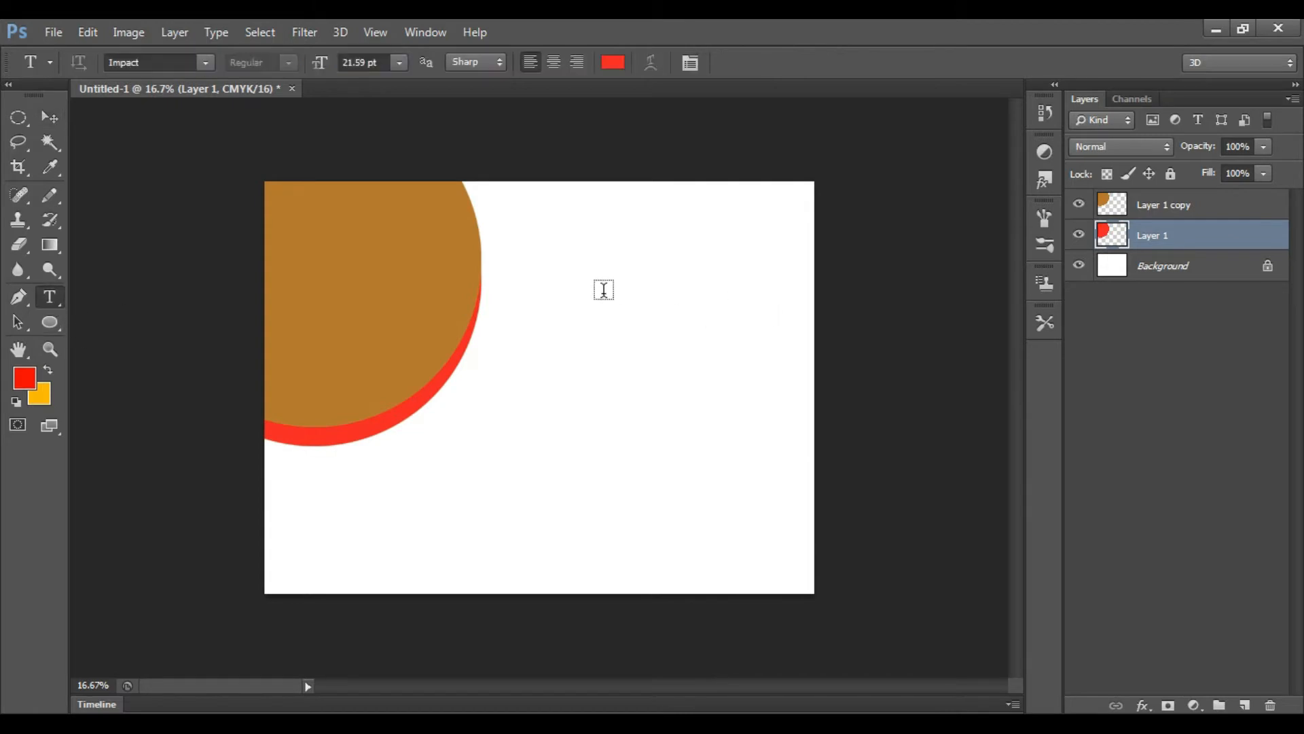
left_click(565, 255)
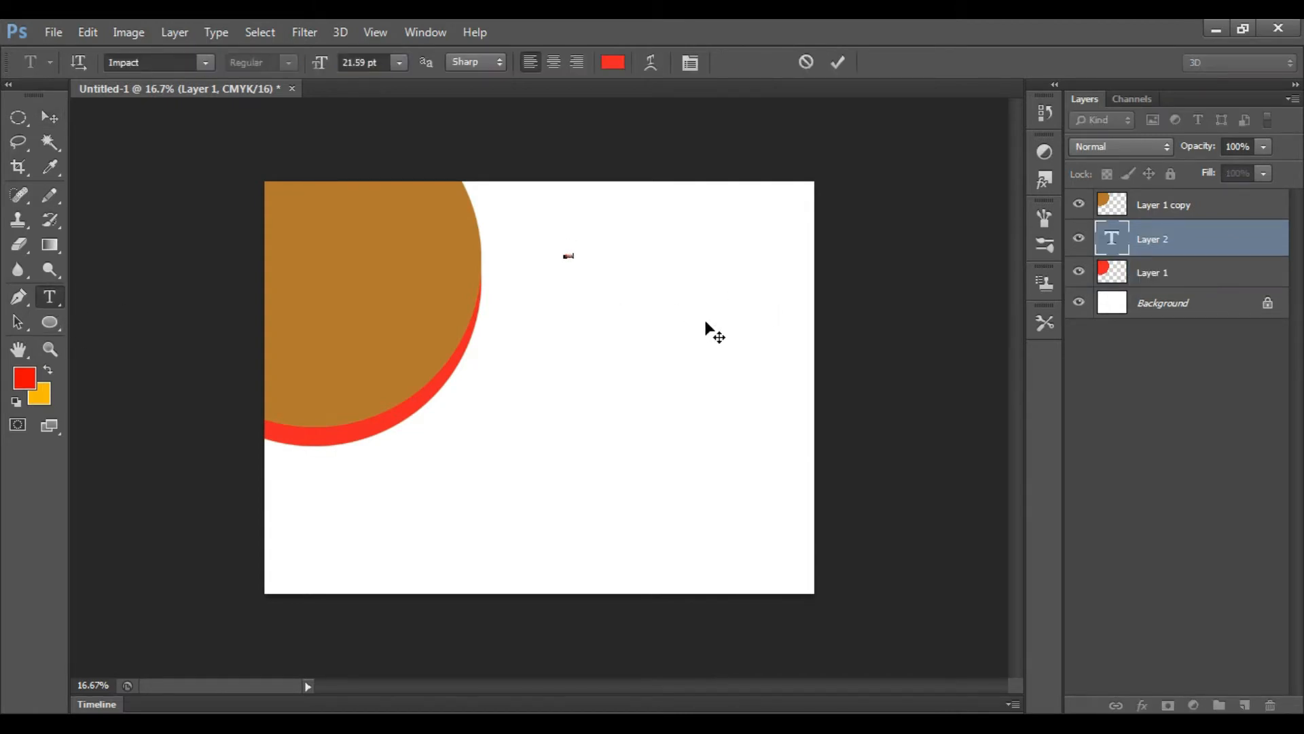
key("ctrl")
left_click(388, 62)
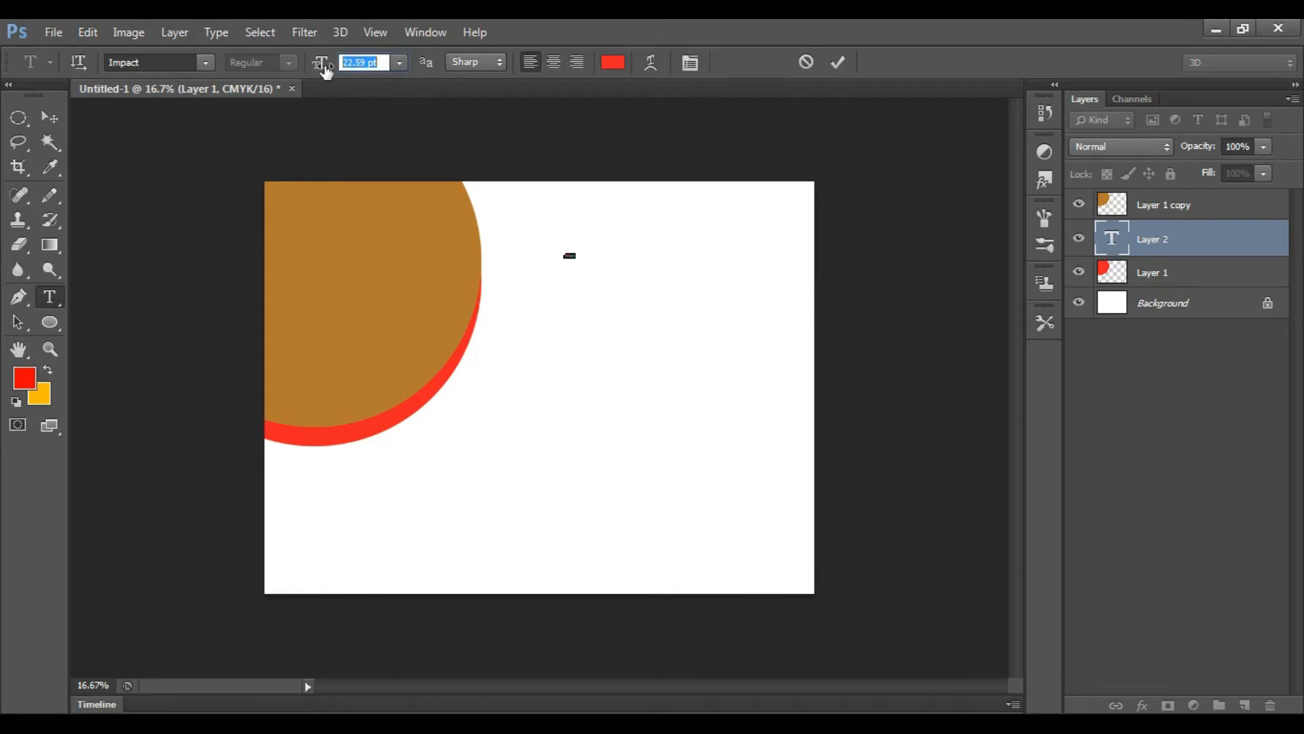
left_click_drag(326, 71, 326, 70)
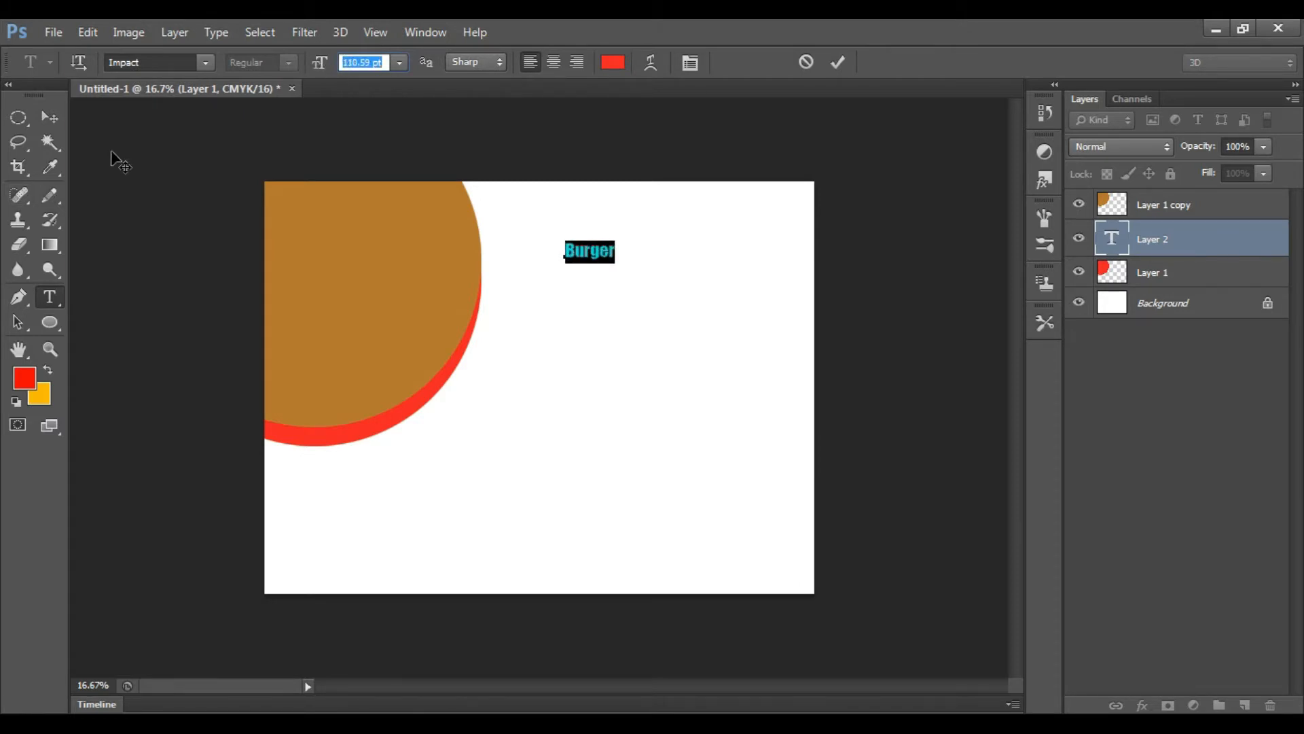
- Scale the "Burger" text to about 374% and place it in the white area beside the circle
left_click(58, 120)
key("ctrl+t")
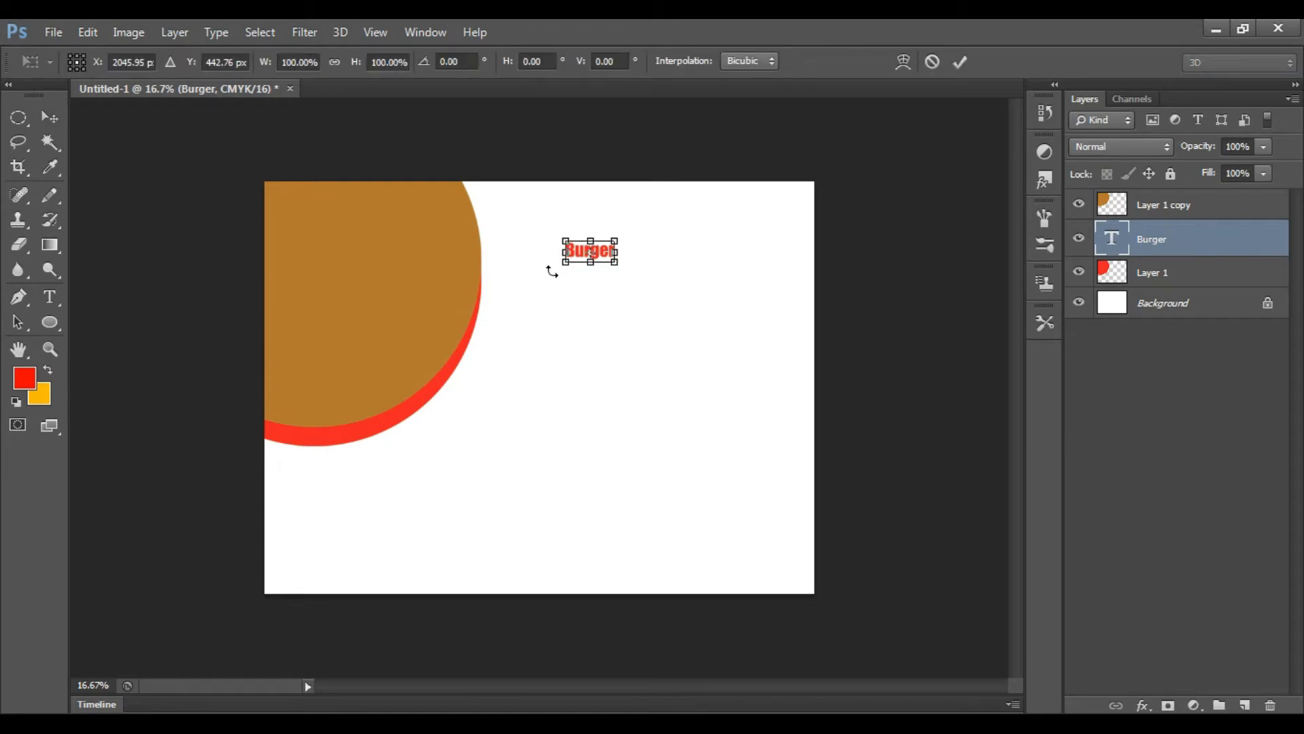
left_click_drag(620, 267, 675, 320)
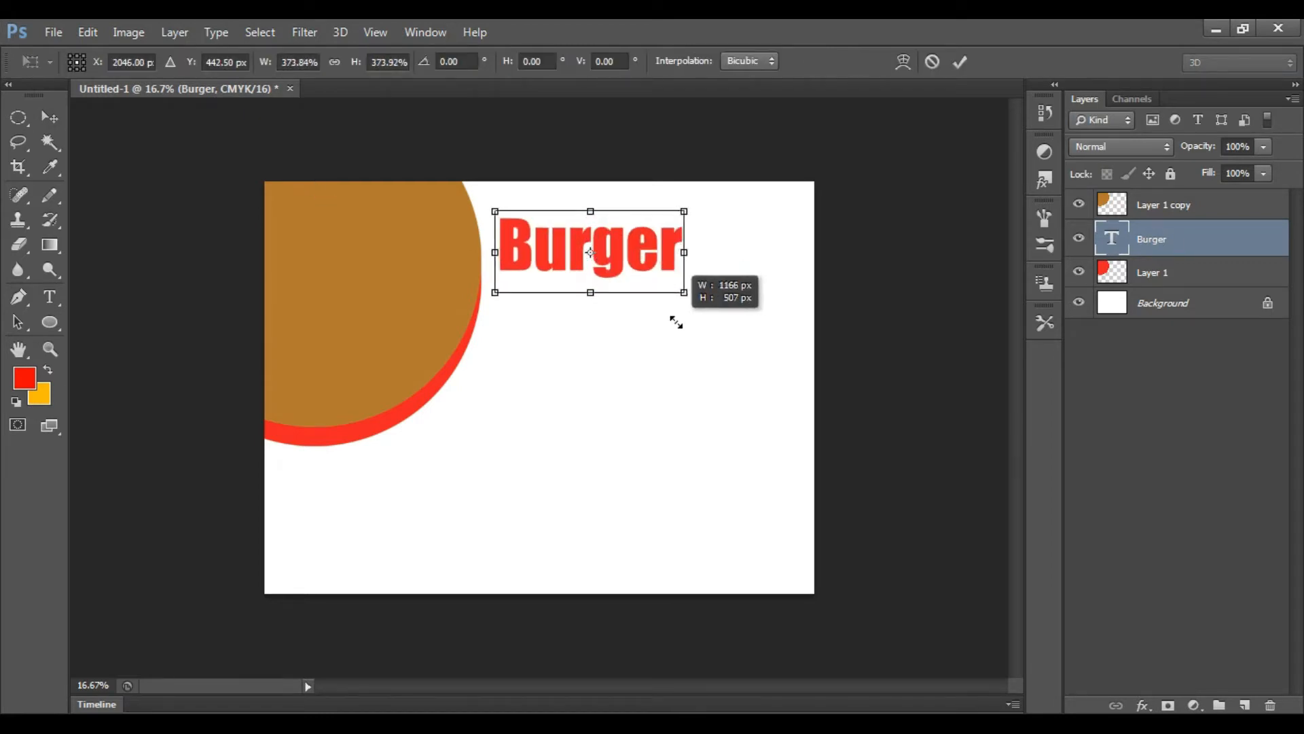
left_click_drag(641, 253, 684, 280)
key("Return")
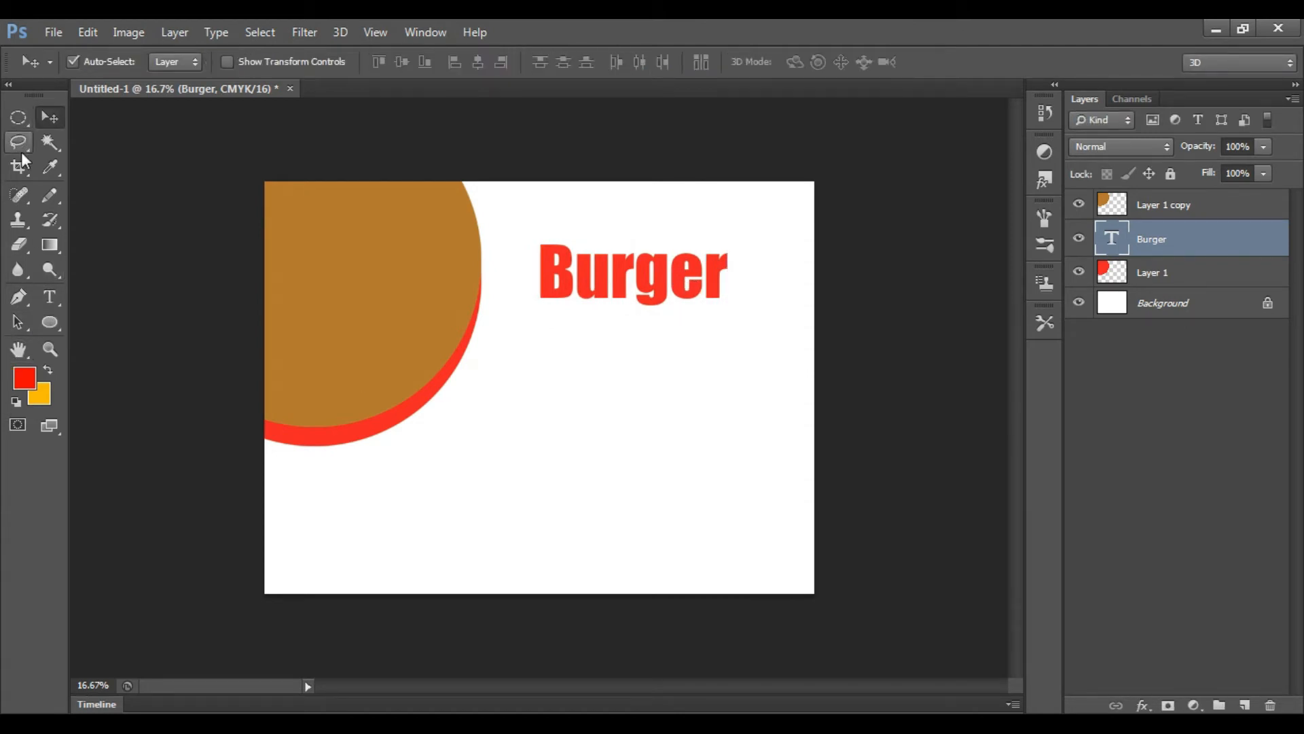
- Apply the History Brush with a 50 px tip below the "Burger" title and rasterize its text layer
left_click(55, 210)
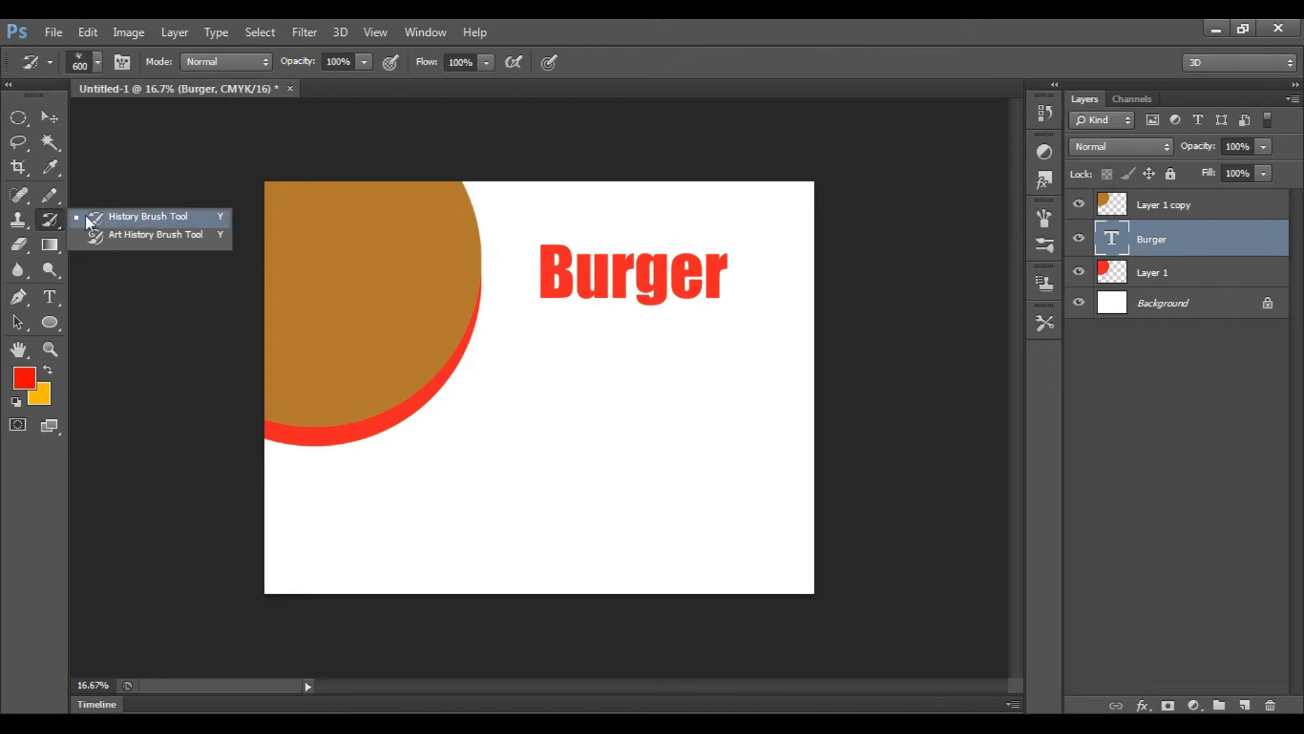
left_click(136, 212)
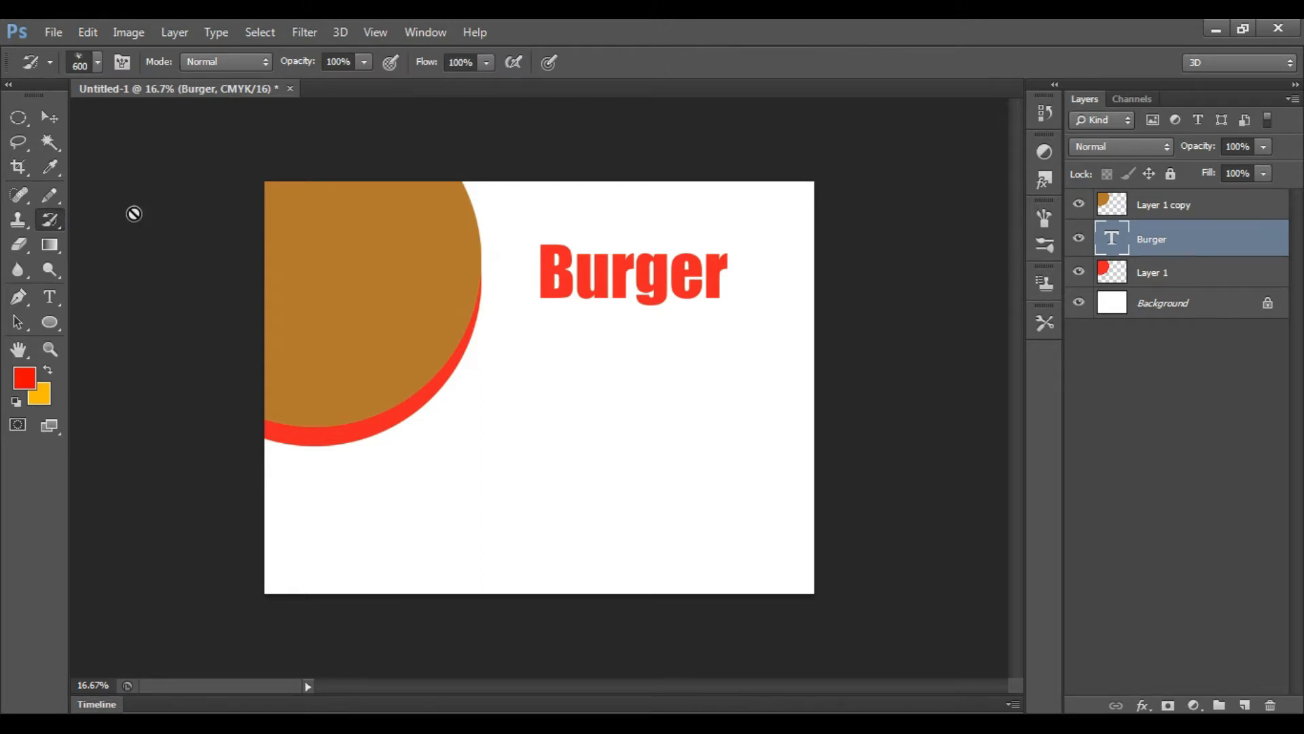
left_click(97, 61)
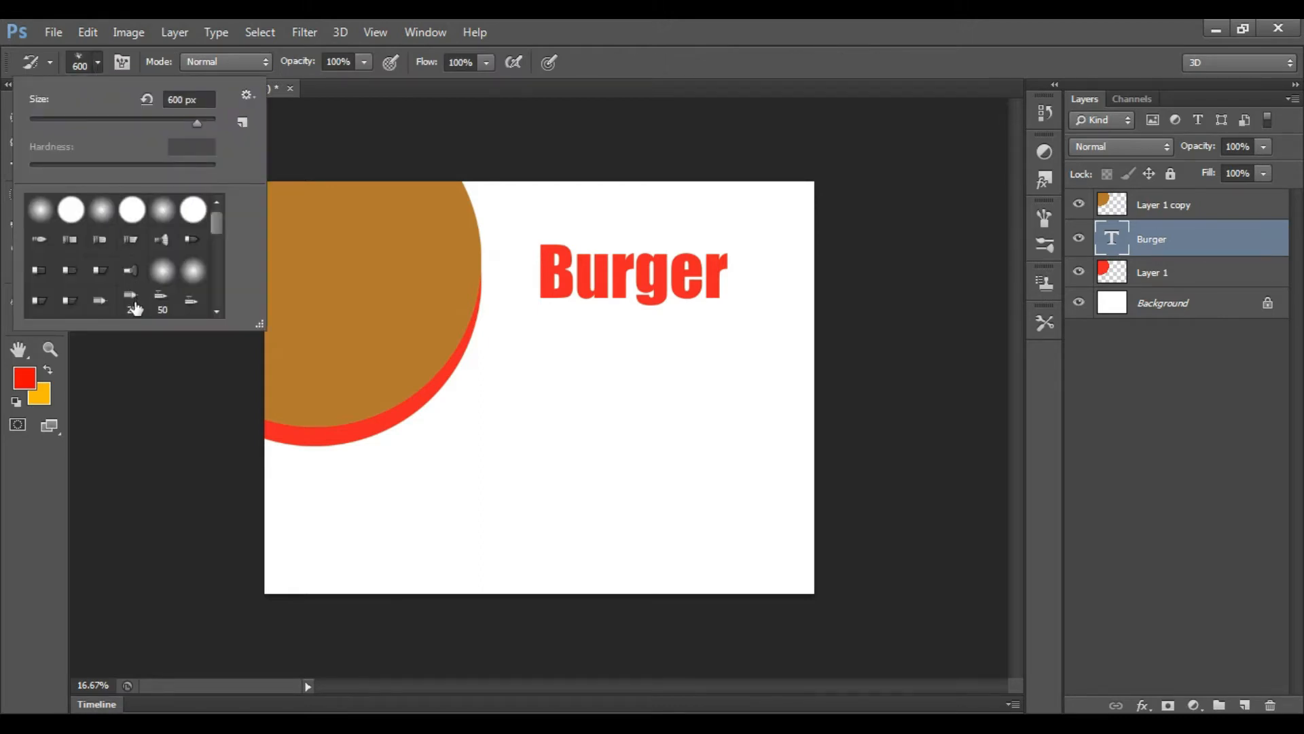
left_click(161, 299)
left_click(534, 441)
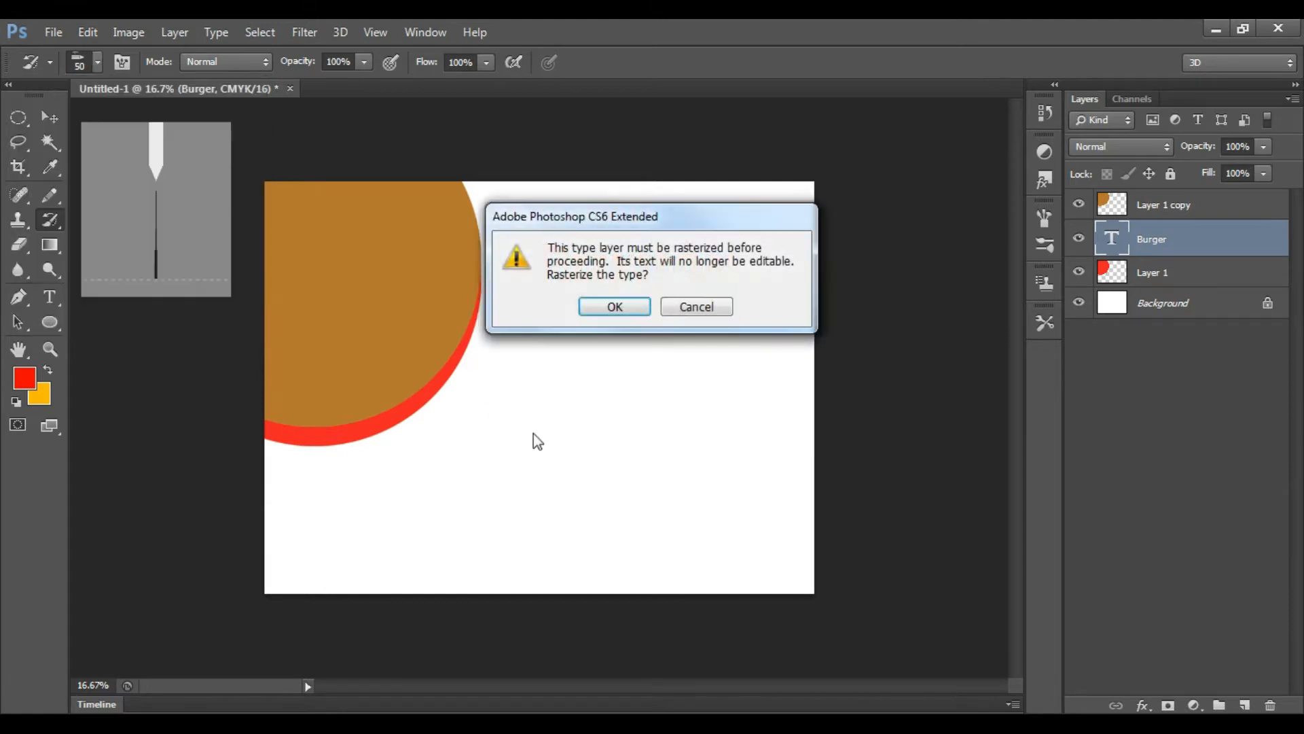
left_click(629, 315)
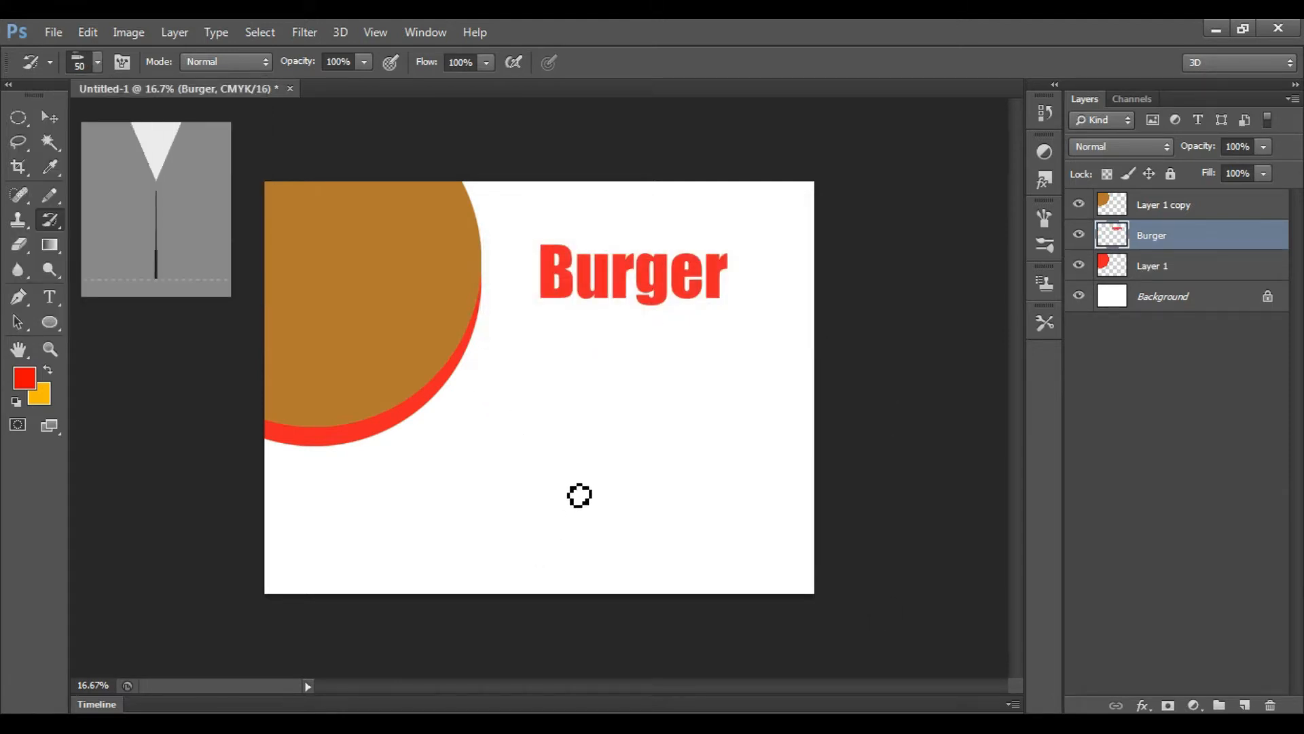
- Create a new layer directly above the Background and enlarge the History Brush to 300 px
left_click(1162, 298)
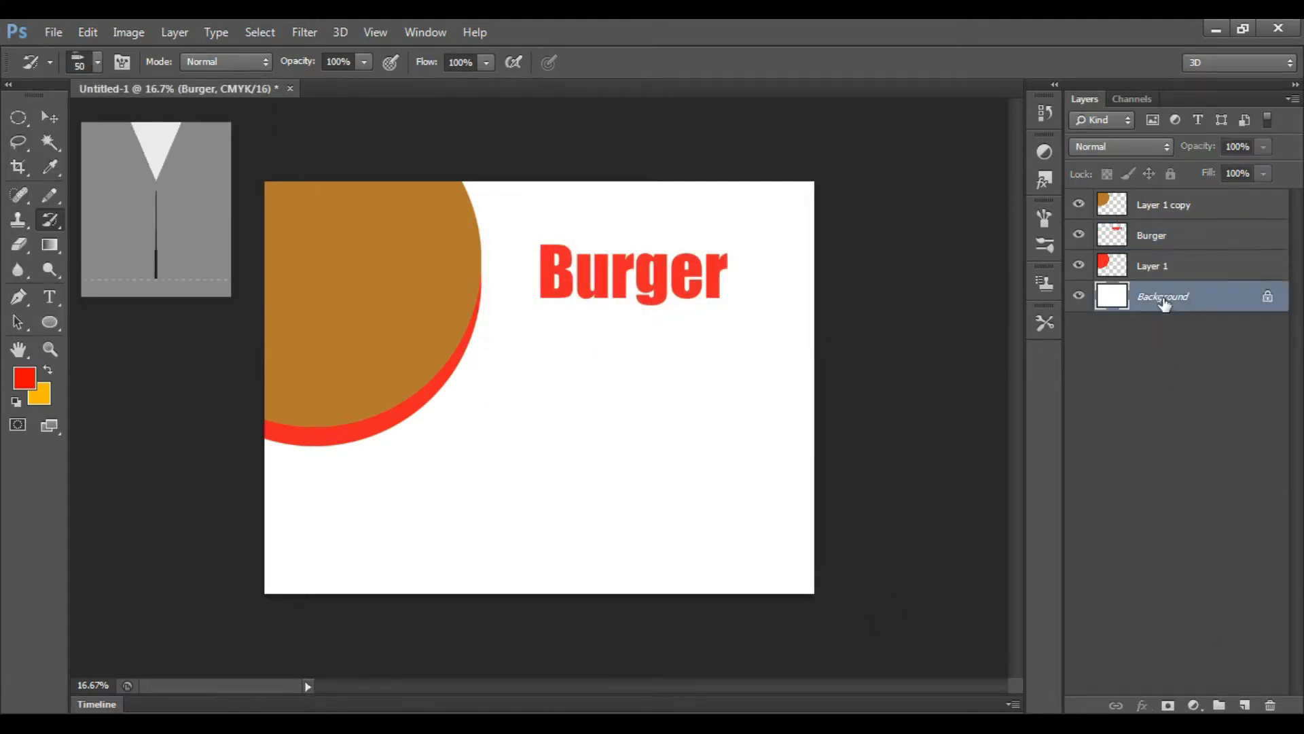
left_click(1245, 705)
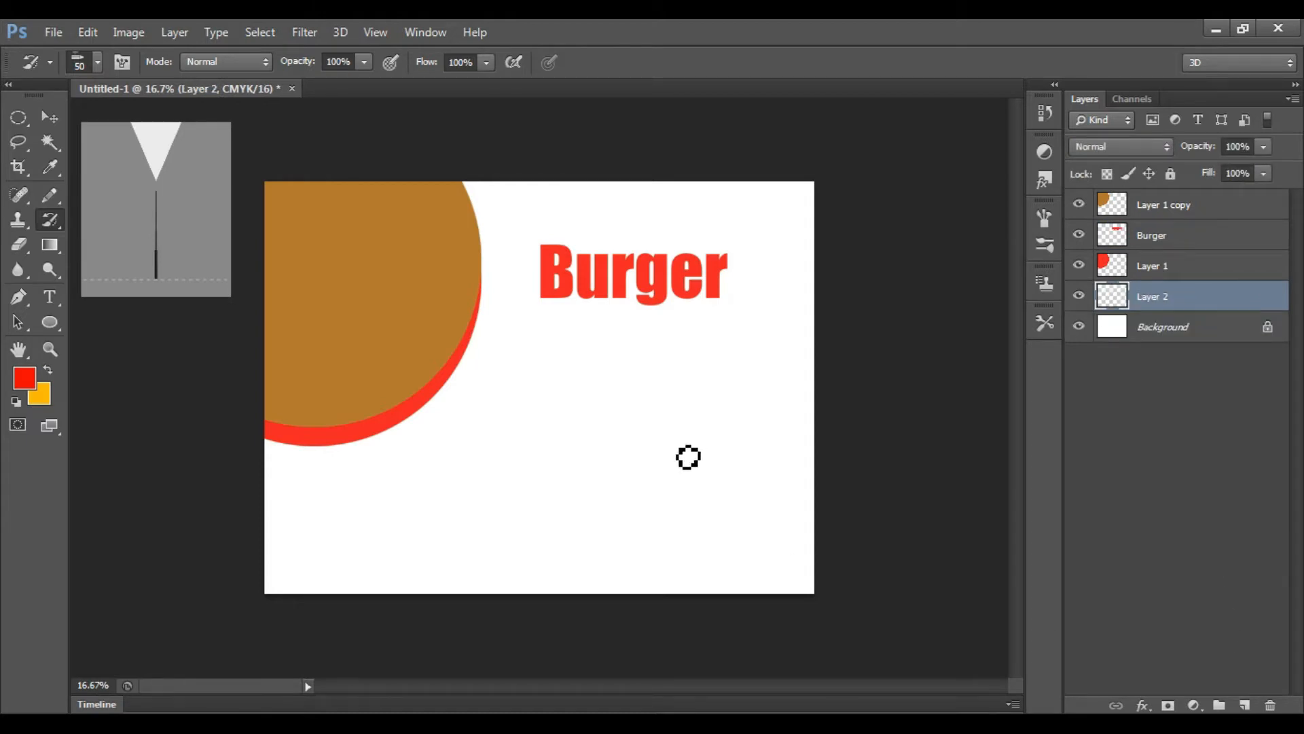
key("bracketright")
key("bracketright")
key("bracketright")
key("bracketright")
key("bracketright")
key("bracketright")
key("bracketright")
key("bracketright")
key("bracketright")
key("bracketright")
key("bracketright")
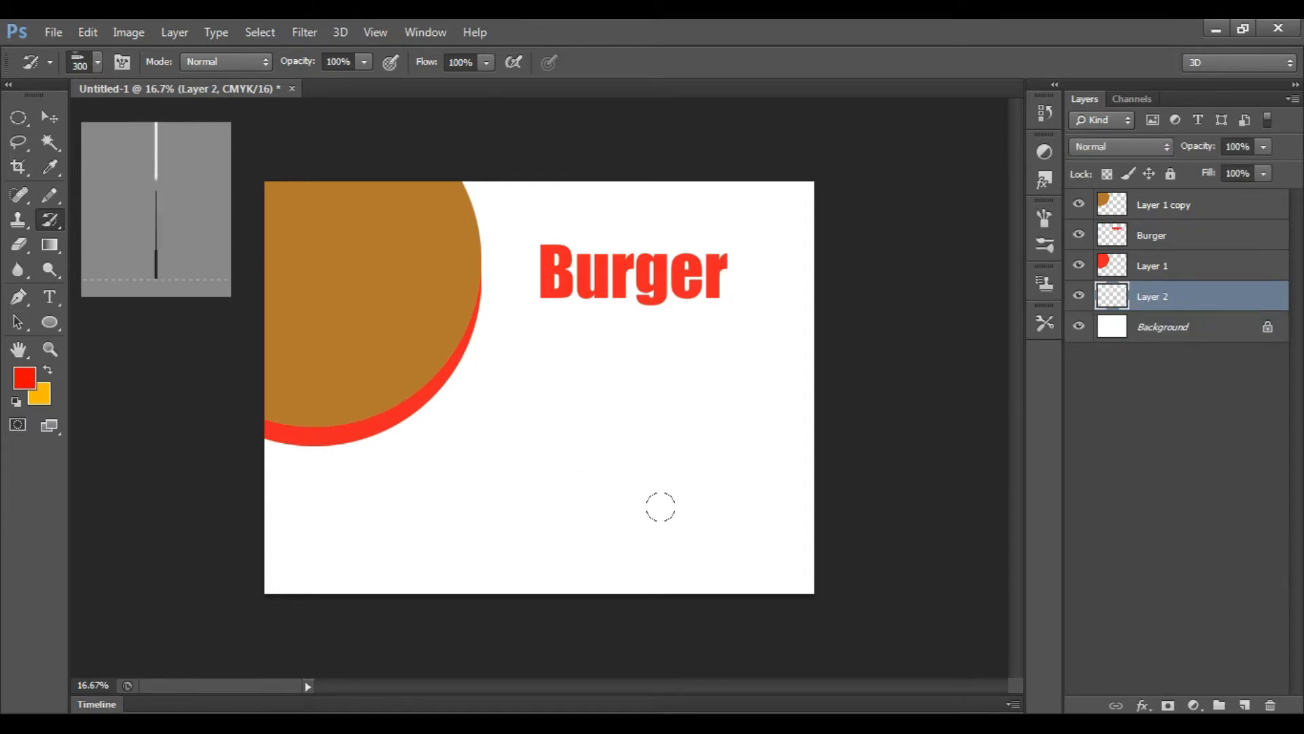
- Paint a red test stroke with the 400 px Brush tool in the white area below the title, and undo it
left_click(46, 198)
left_click(102, 191)
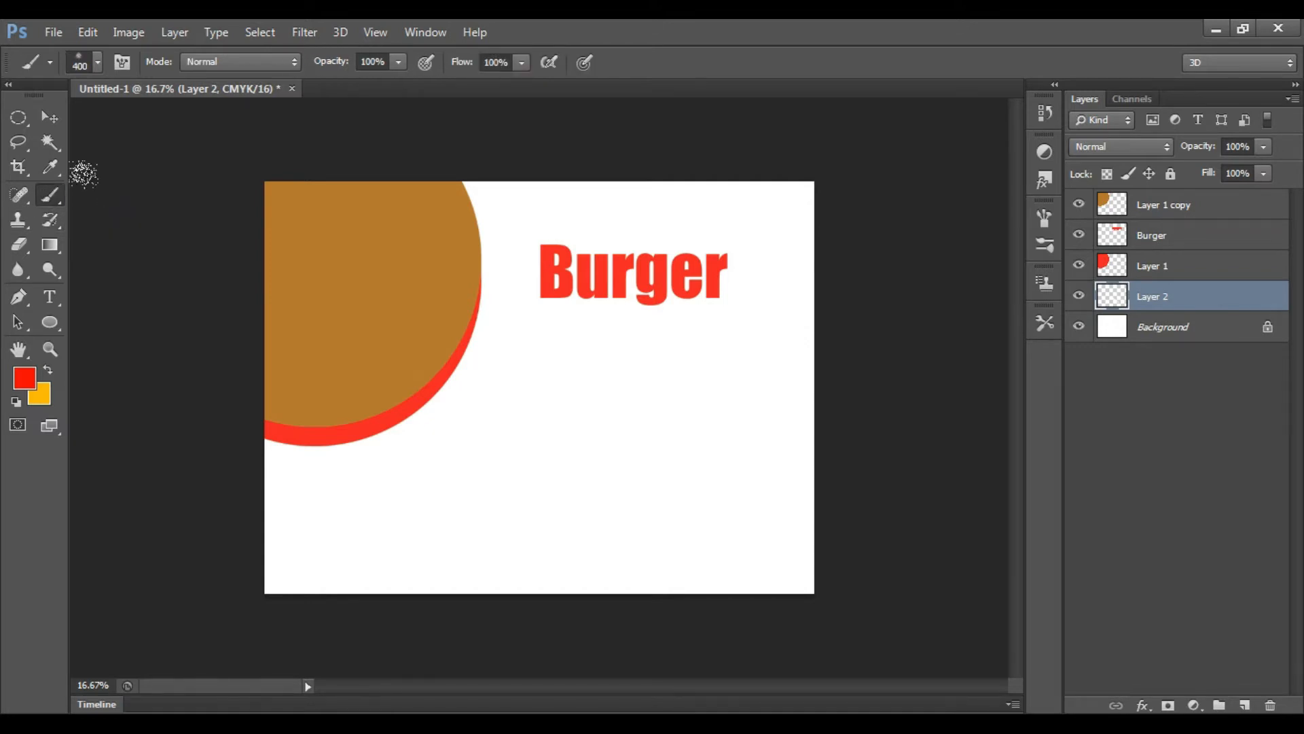
left_click(55, 198)
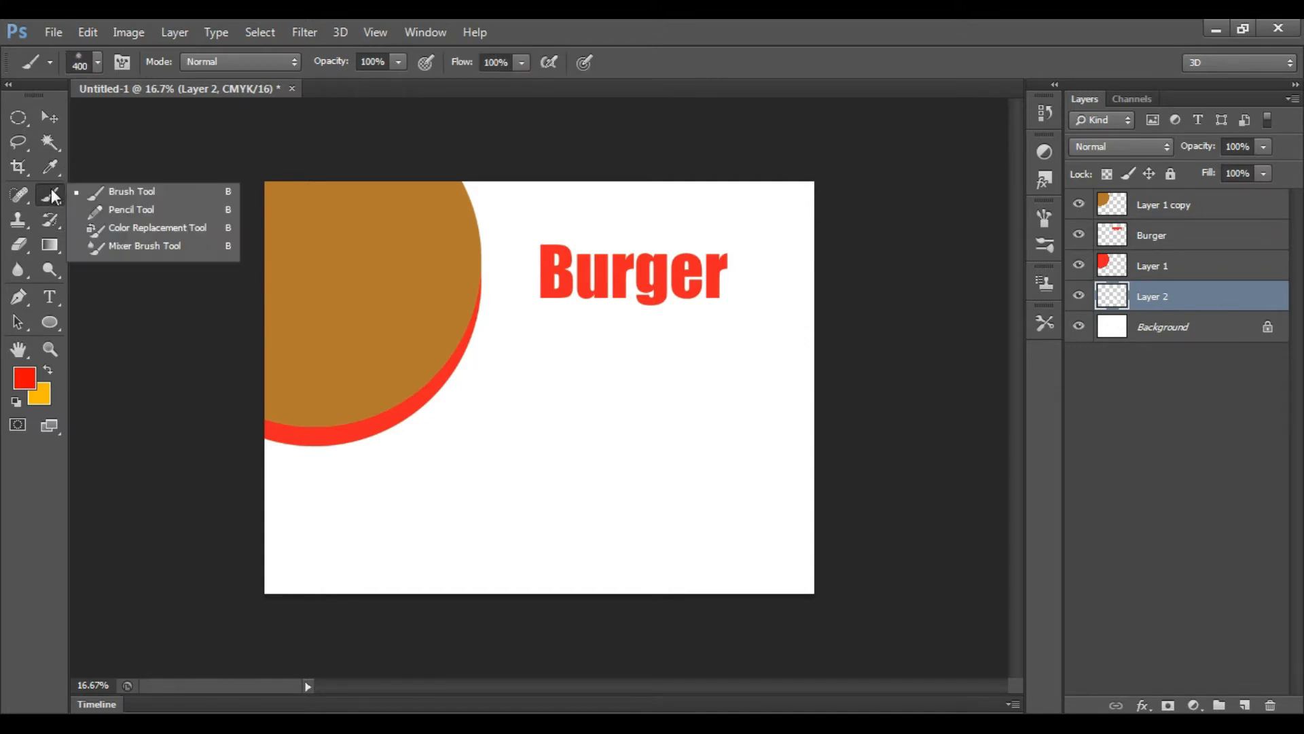
left_click(114, 190)
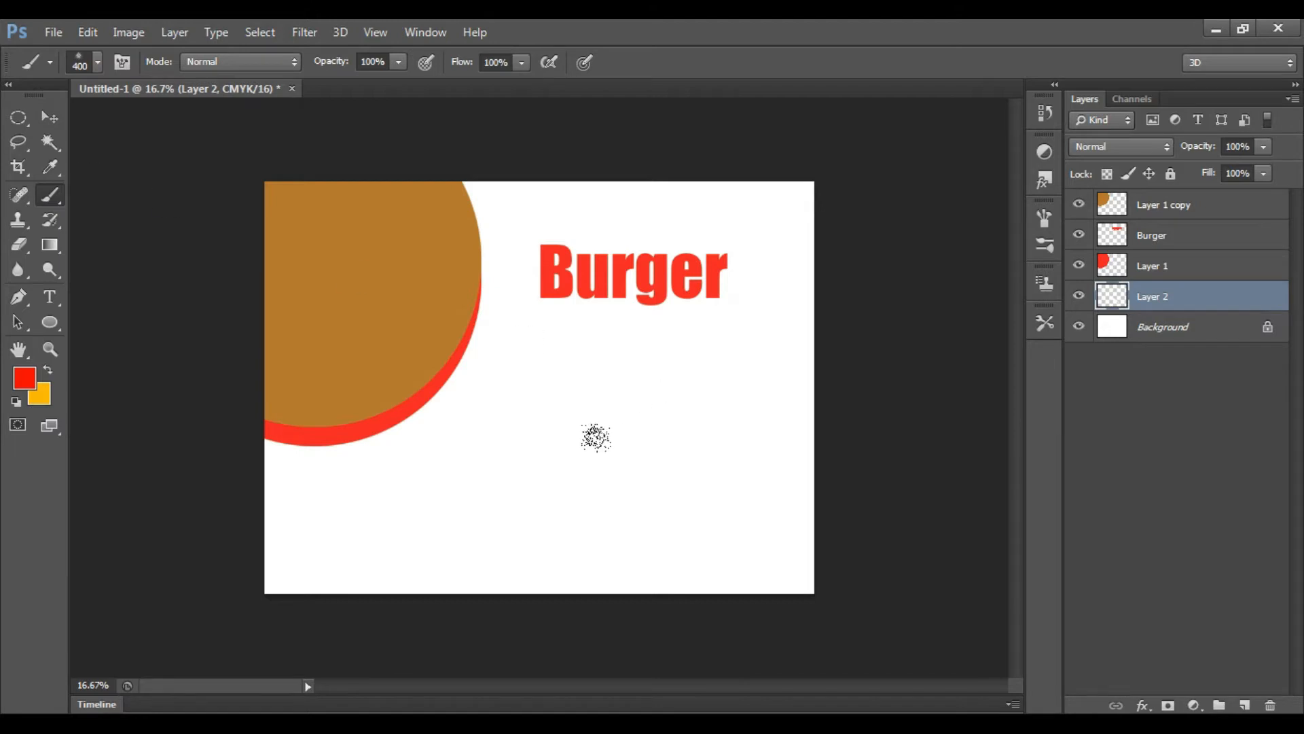
mouse_move(491, 480)
left_mouse_down()
mouse_move(538, 464)
mouse_move(628, 488)
left_mouse_up()
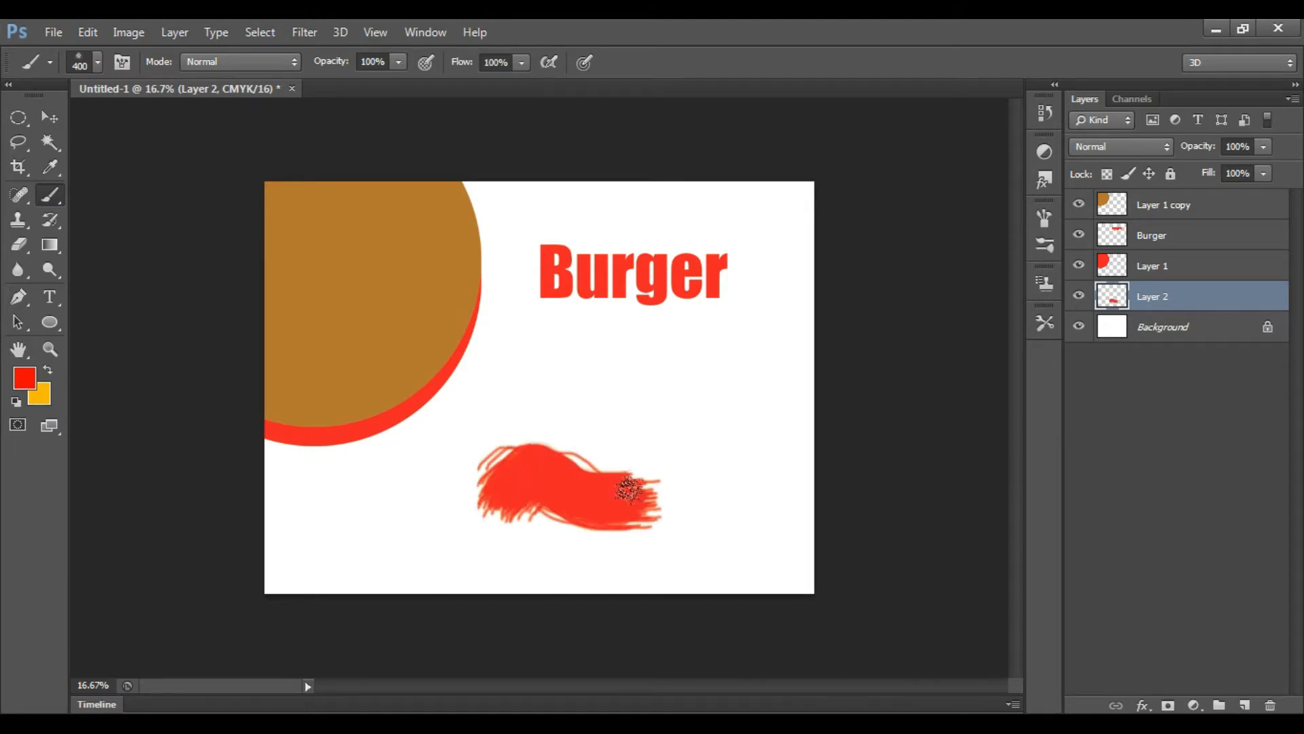
key("ctrl+z")
- Sample the circle's brown and paint a broad wavy brush stroke behind the "Burger" title on the new layer
left_click(24, 378)
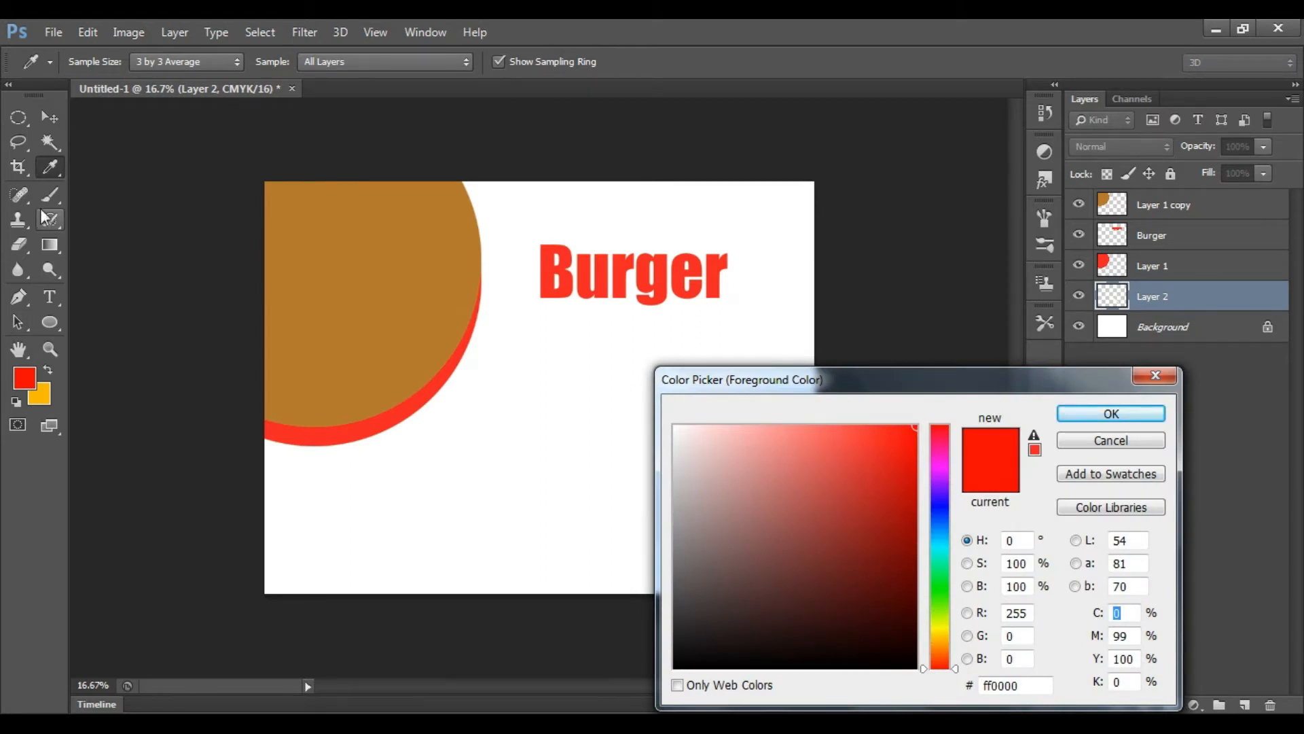
left_click(1127, 442)
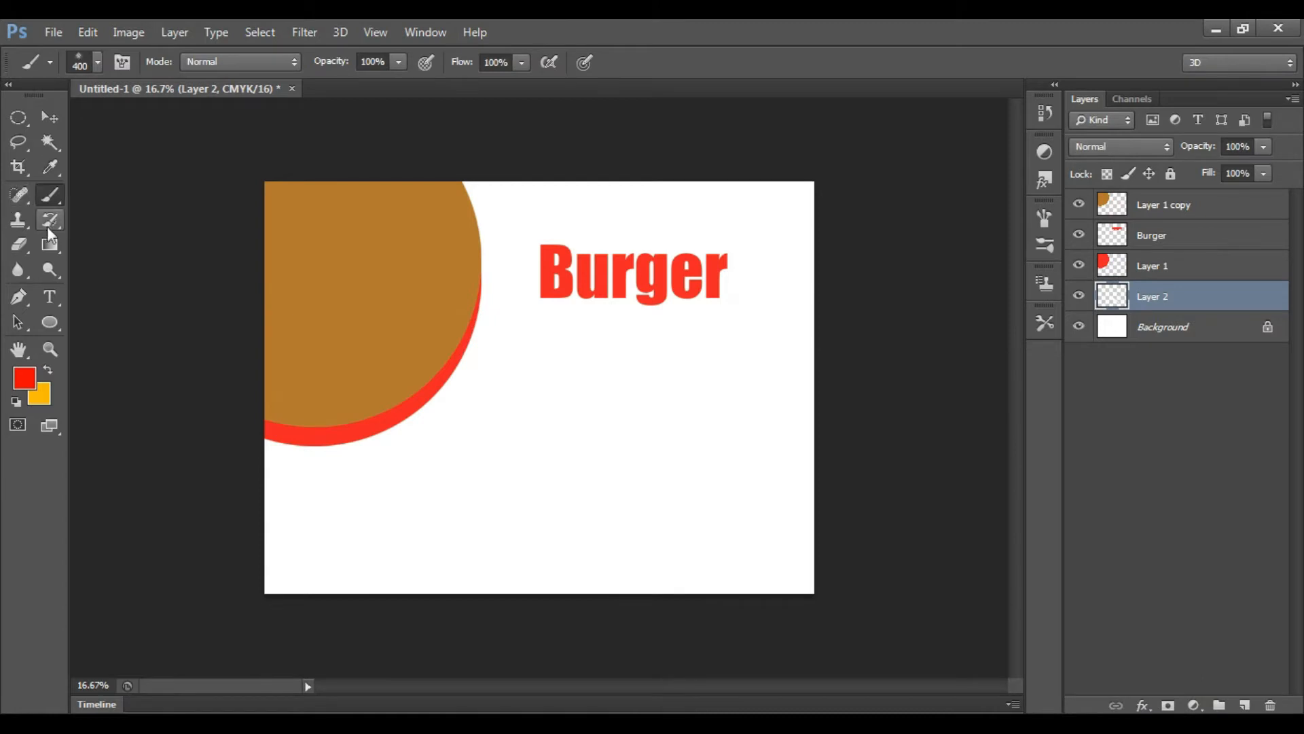
left_click(49, 167)
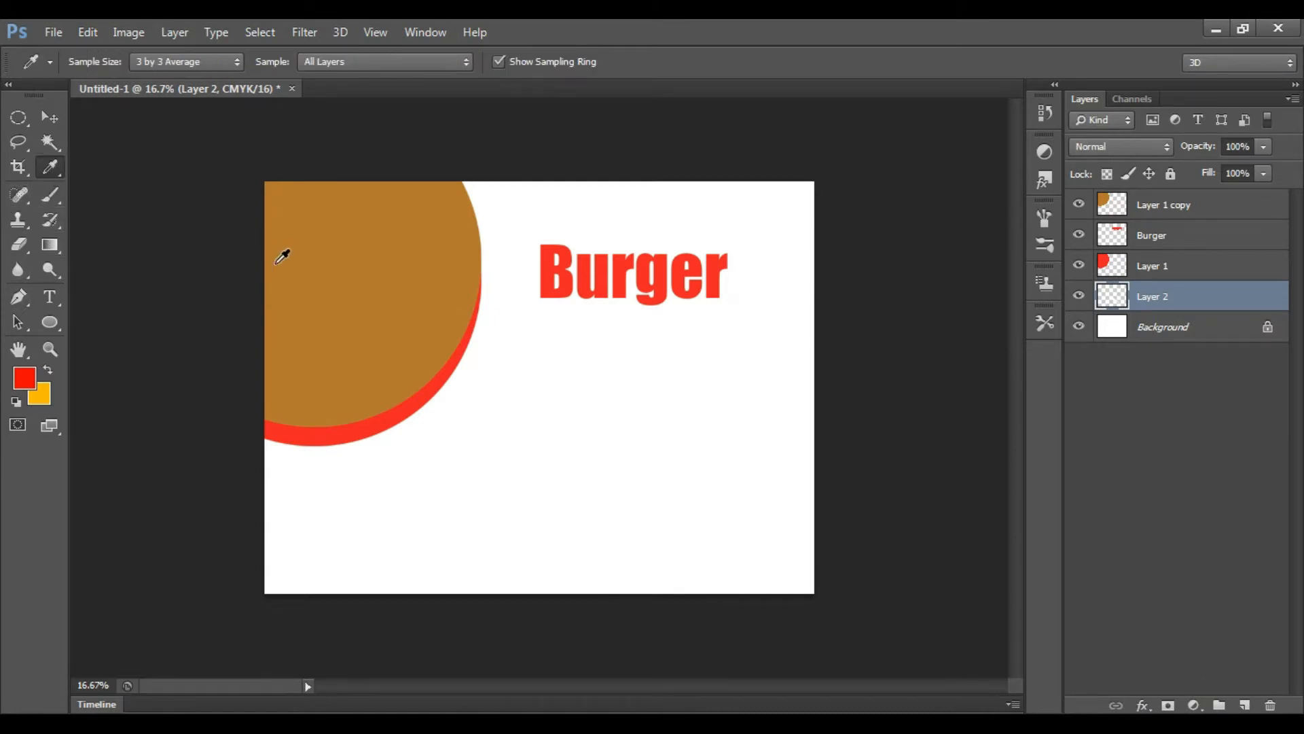
left_click(360, 282)
left_click(53, 114)
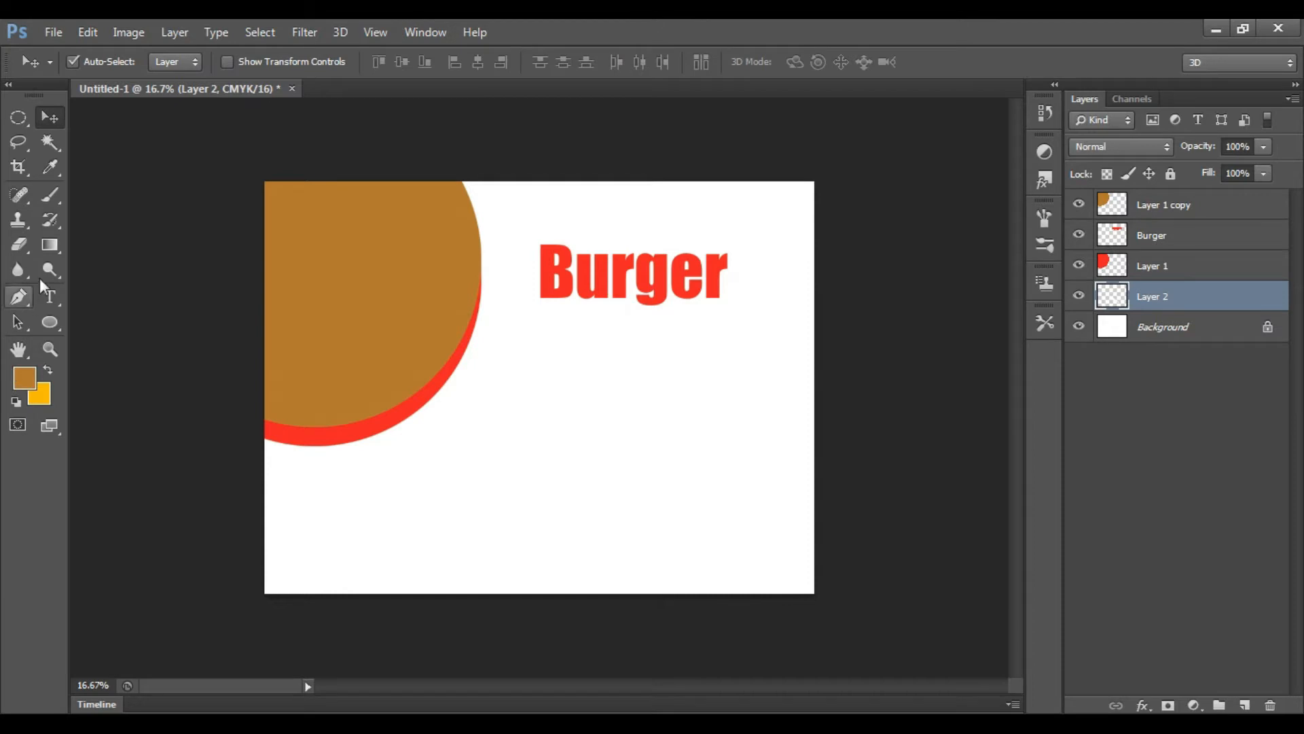
left_click(49, 195)
mouse_move(528, 276)
left_mouse_down()
mouse_move(512, 291)
mouse_move(574, 250)
mouse_move(652, 269)
mouse_move(774, 234)
left_mouse_up()
left_click(50, 117)
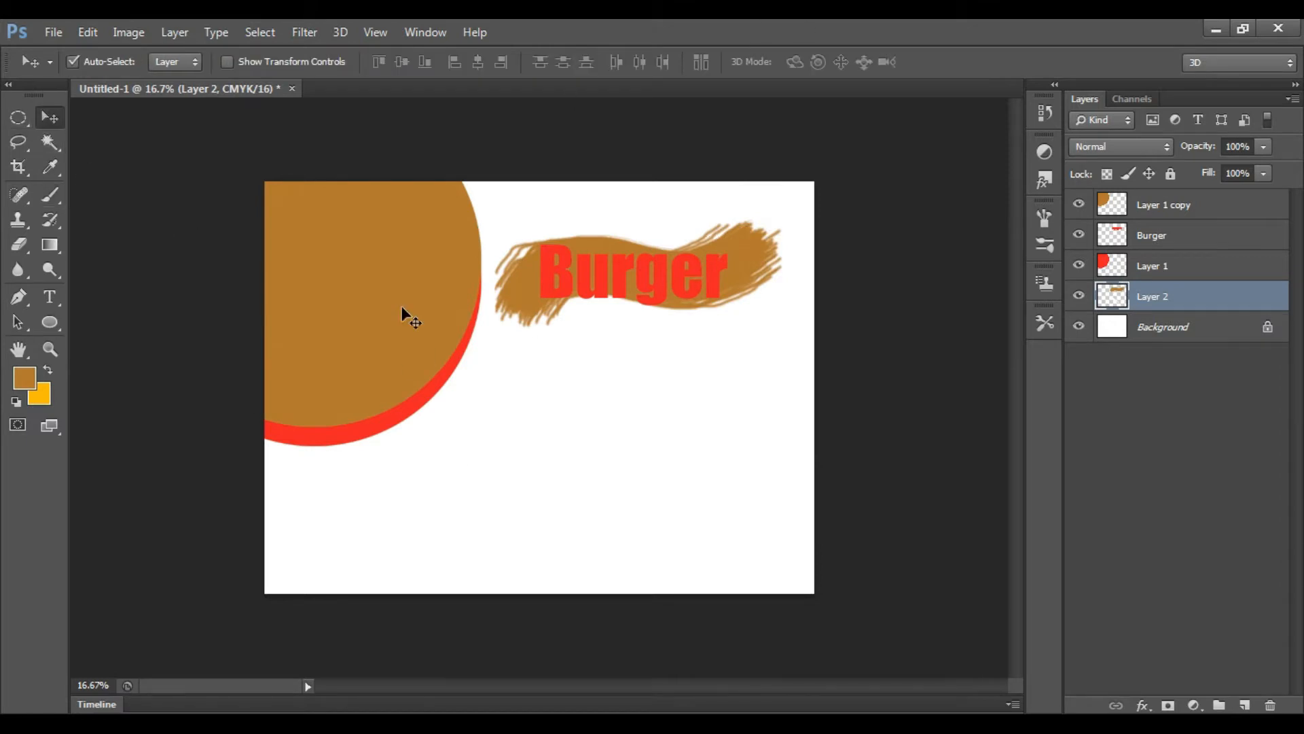
- Start a text entry on the "Burger" title with the Type tool and leave it empty
left_click(51, 296)
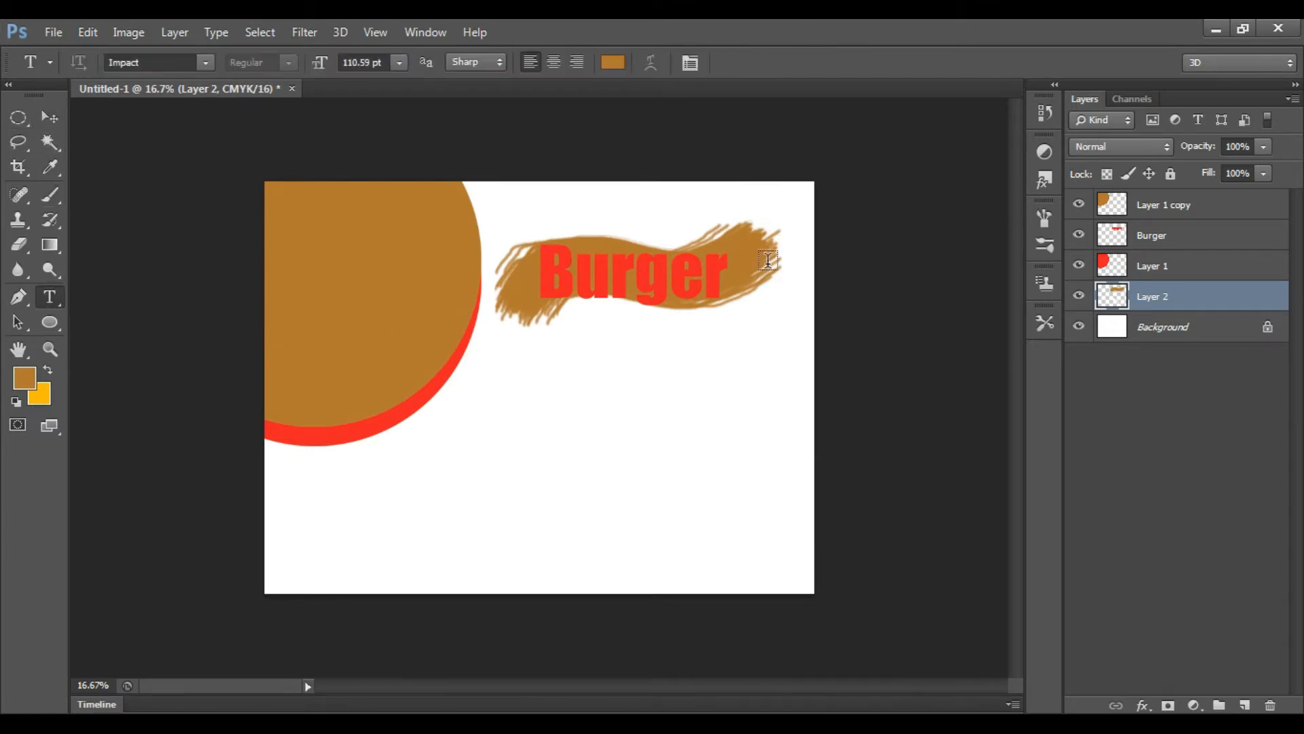
left_click(621, 271)
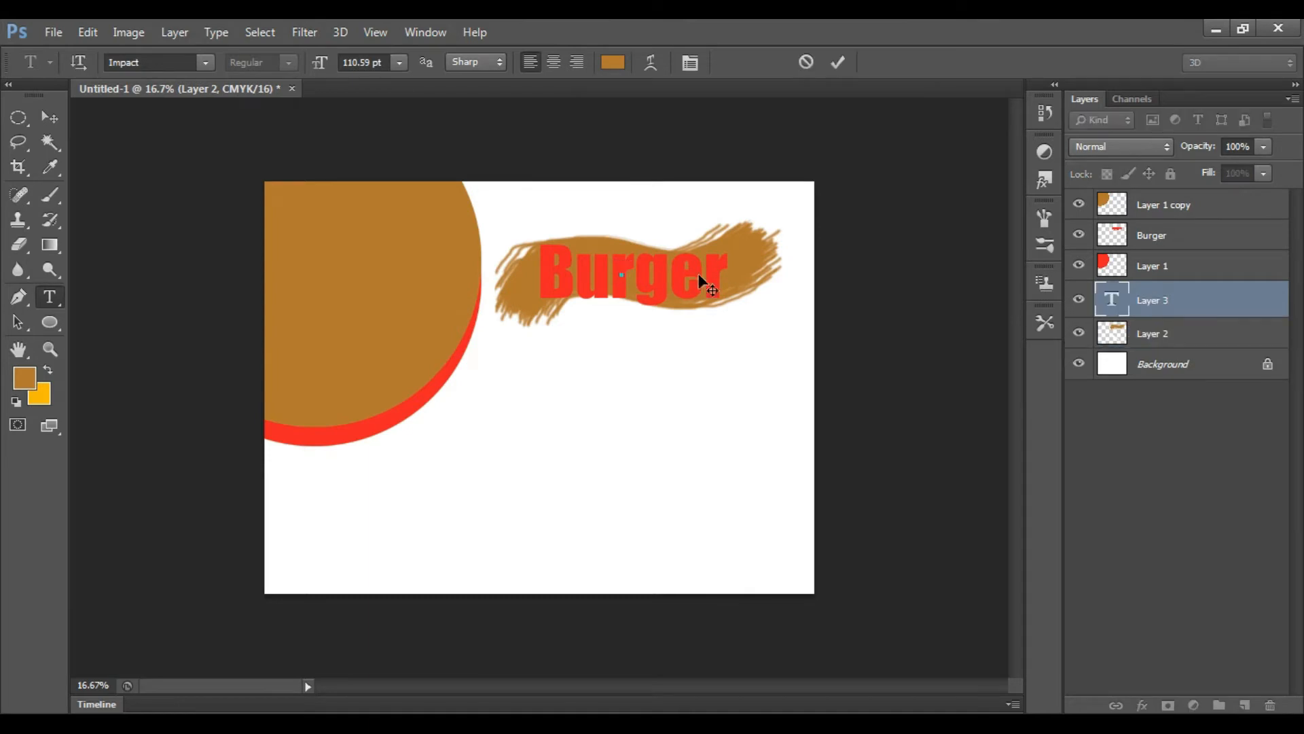
left_click(50, 117)
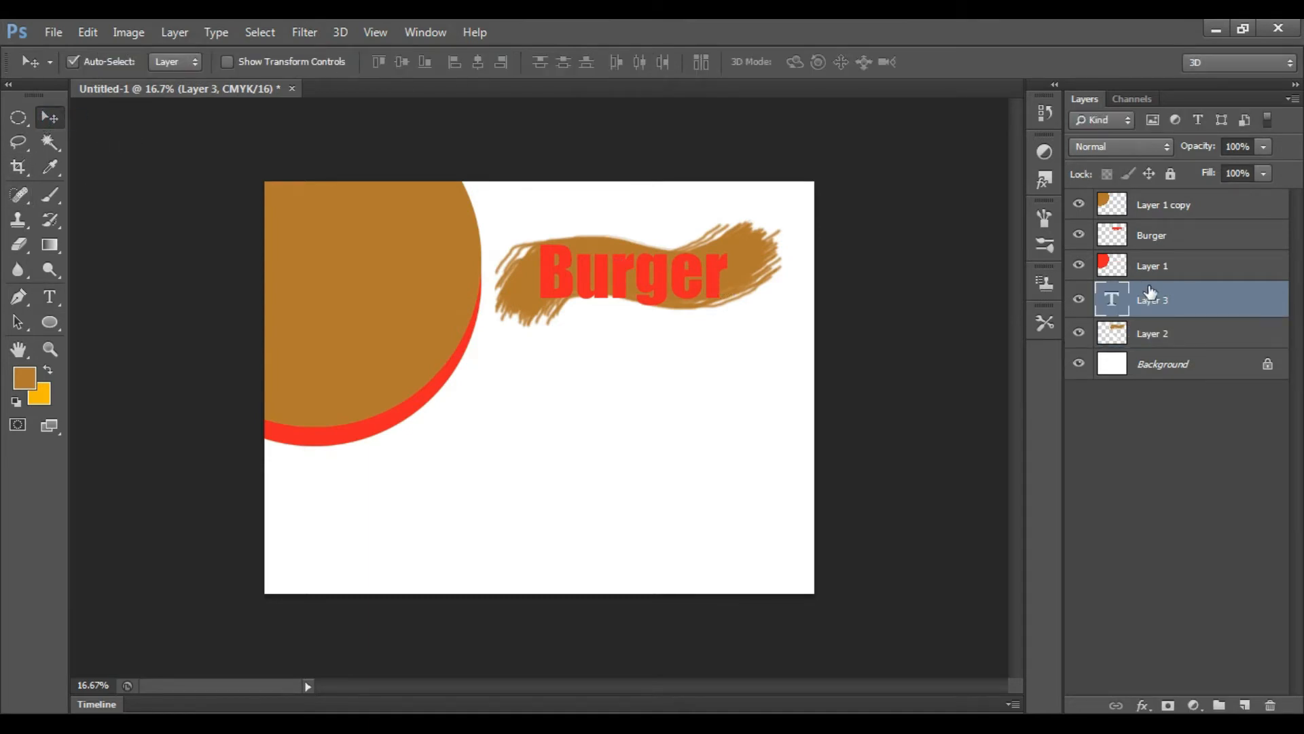
- Add a white Outer Glow to the Burger layer with Normal blend mode, 100% opacity, 22% spread and about 35 px size
left_click(1160, 243)
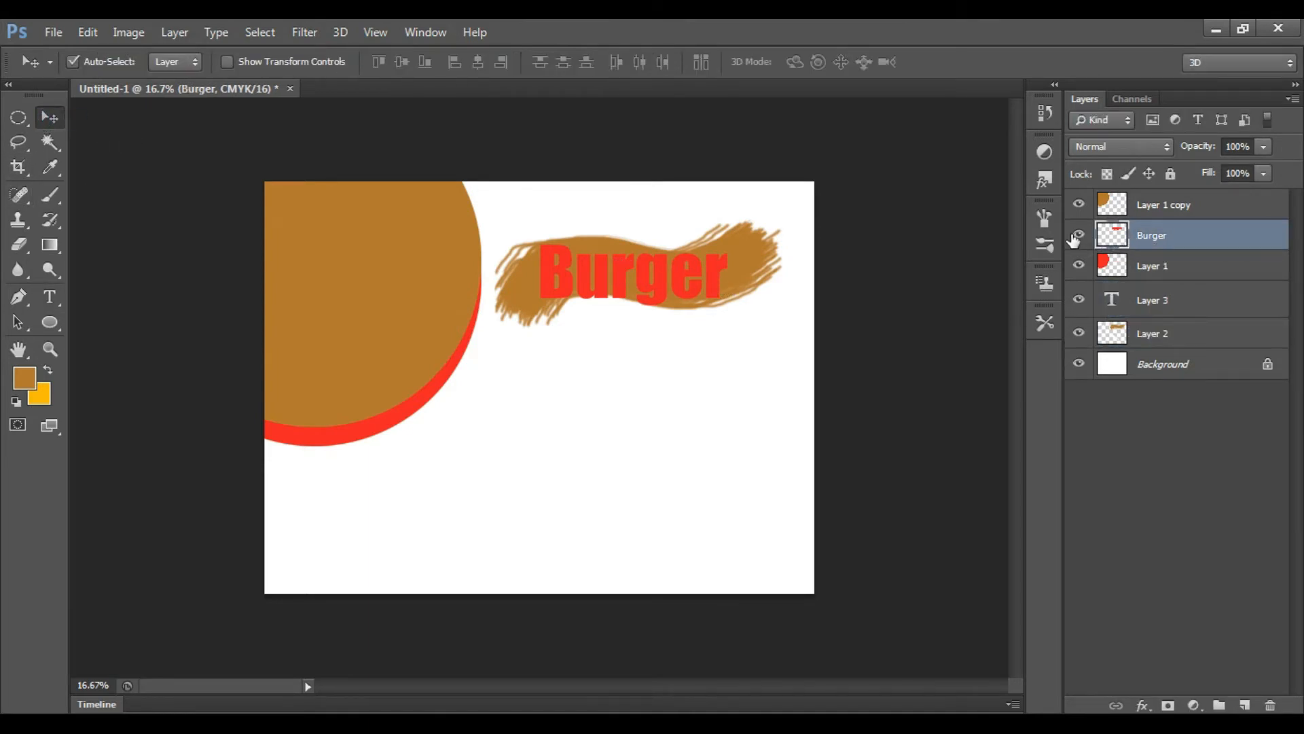
left_click(1078, 234)
left_click(1079, 234)
left_click(1143, 705)
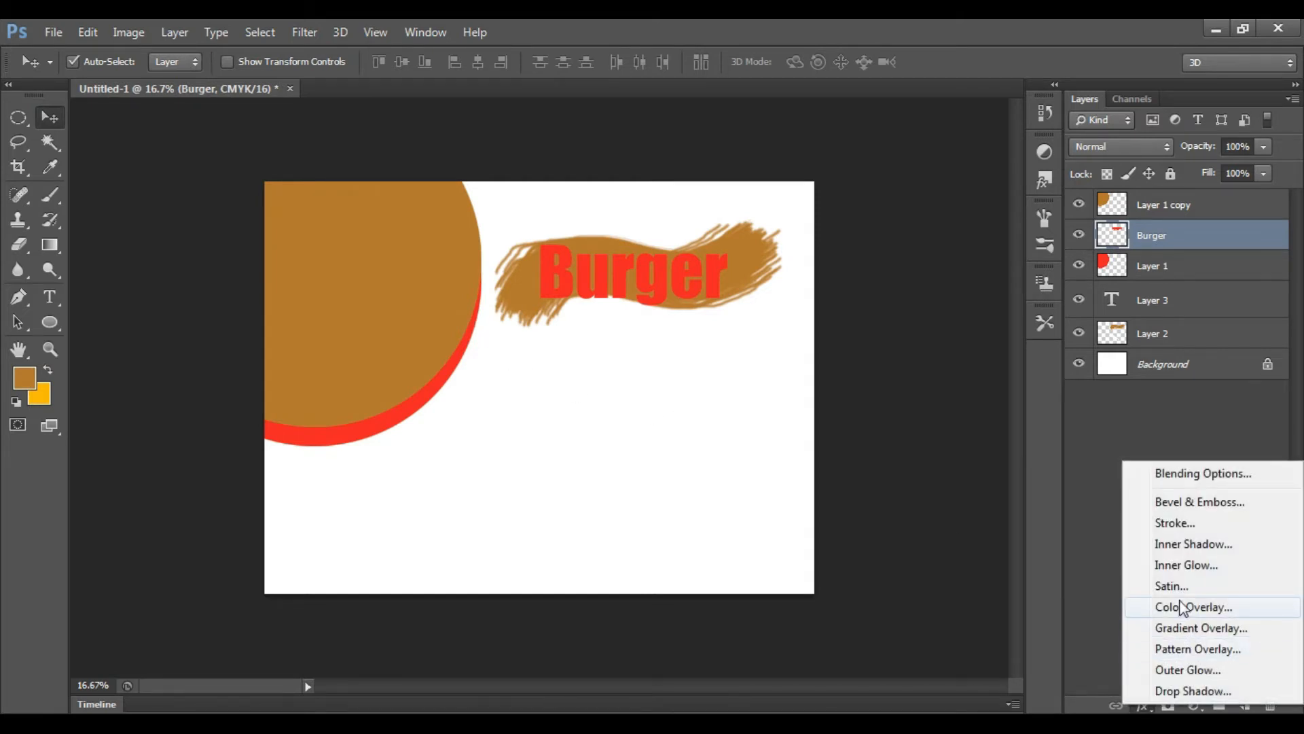
left_click(1170, 671)
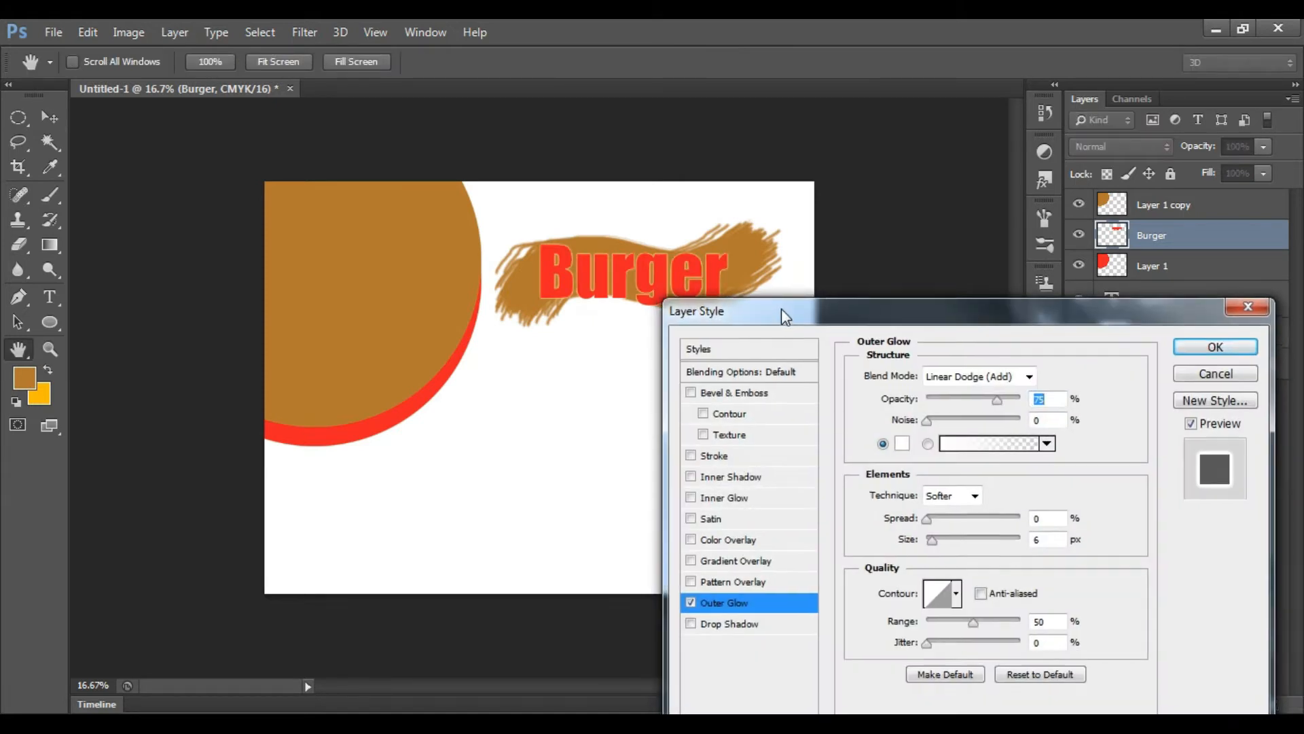
left_click_drag(781, 308, 852, 280)
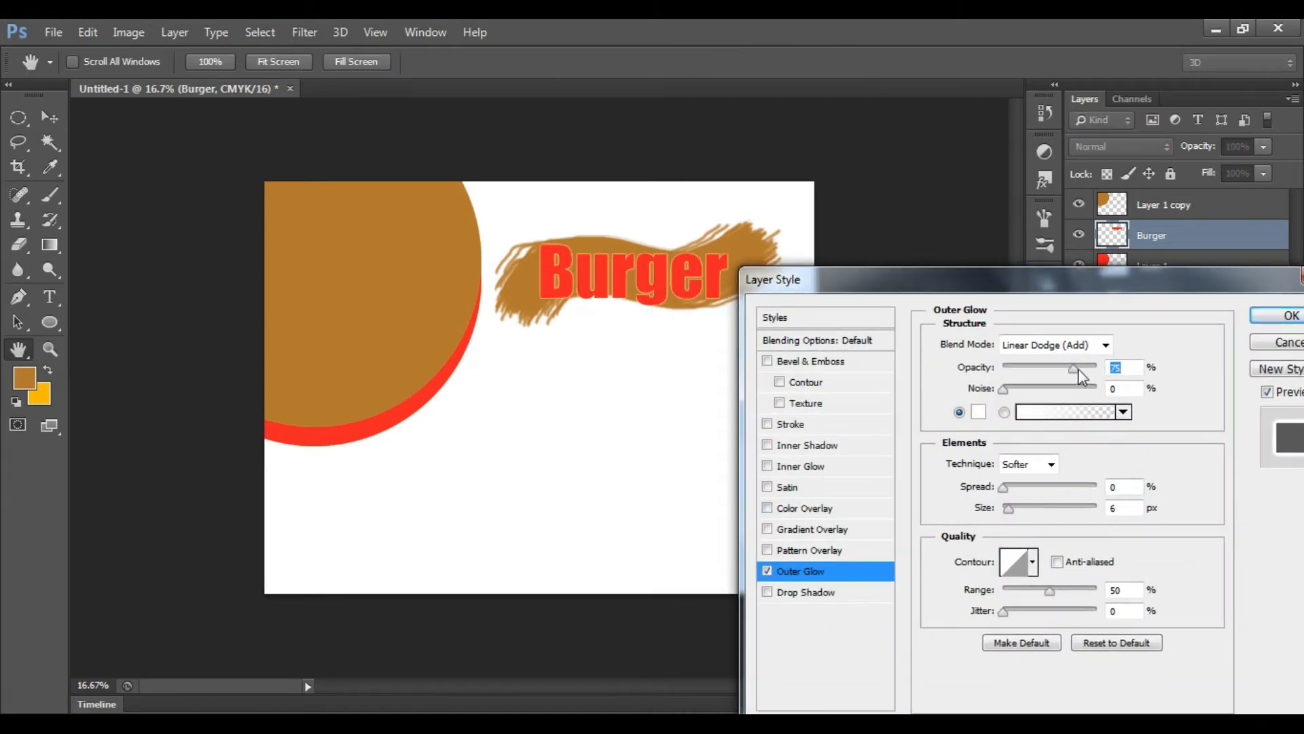
left_click_drag(1077, 366, 1096, 368)
left_click(1024, 344)
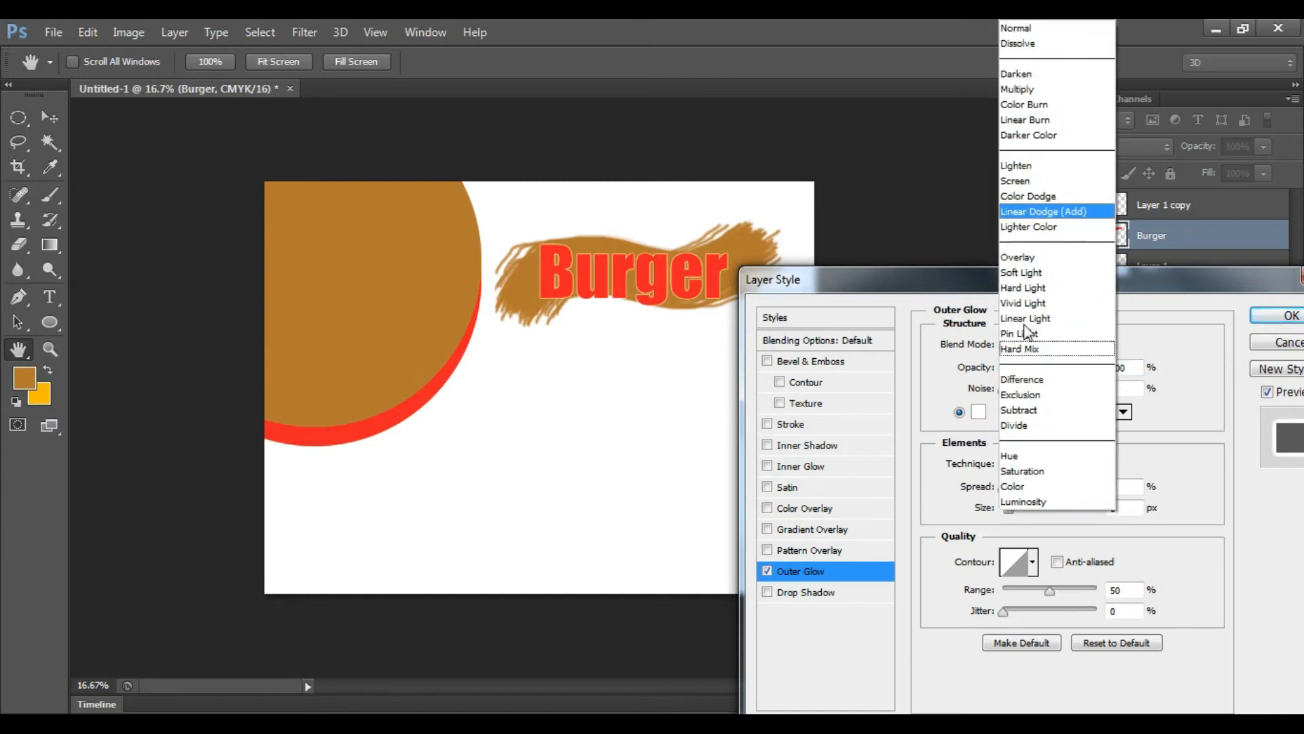
left_click(1015, 30)
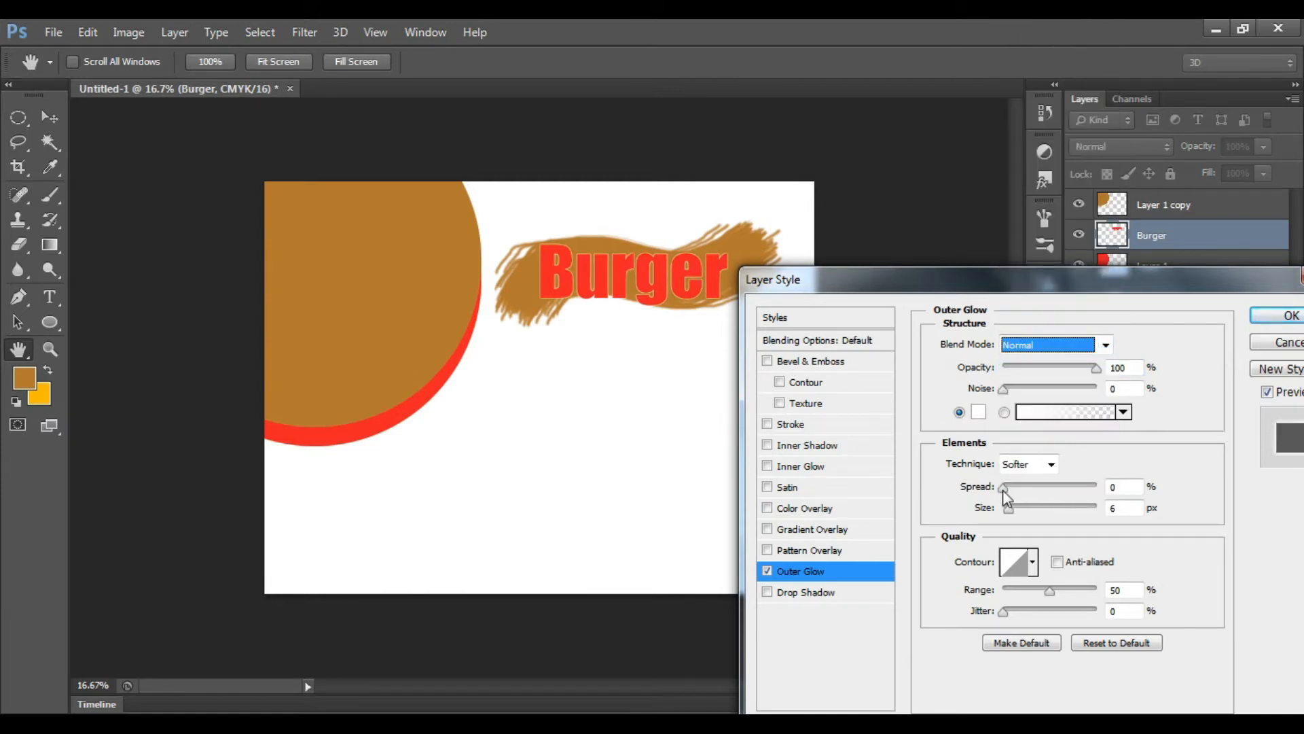
left_click_drag(1003, 489, 1022, 513)
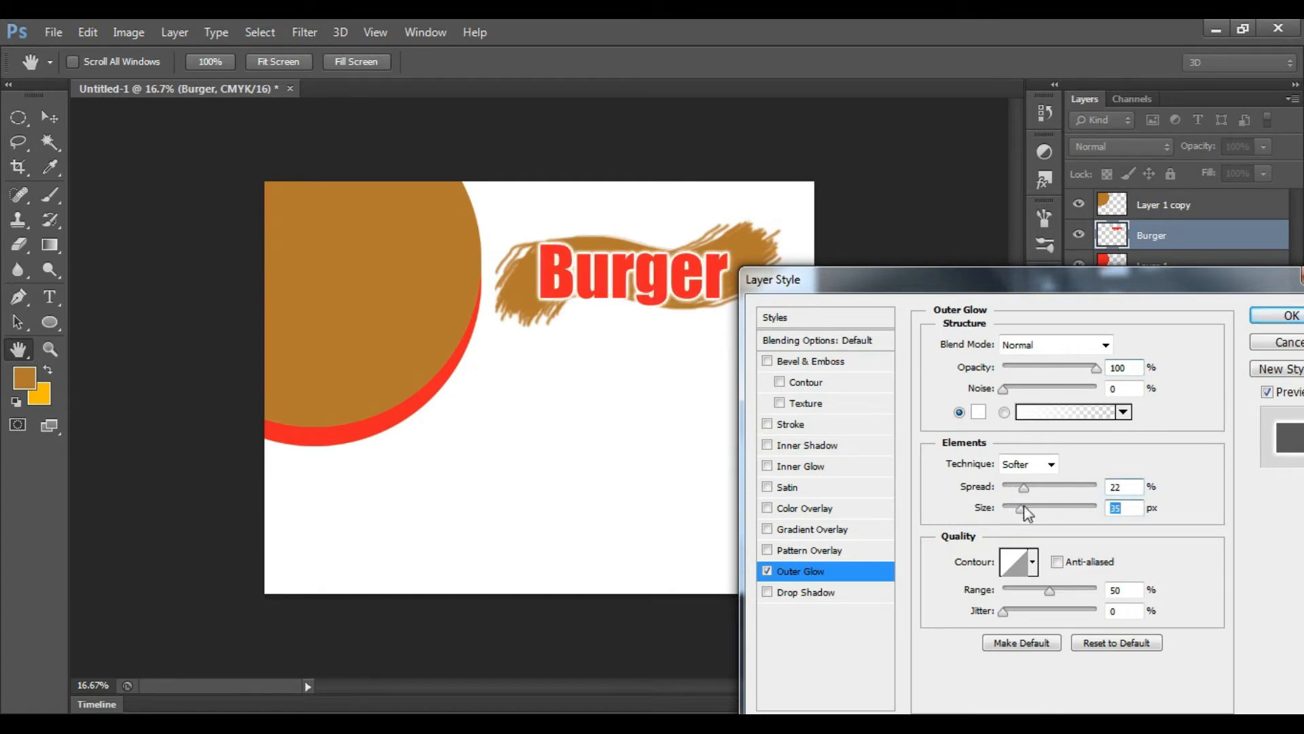
left_click(1269, 318)
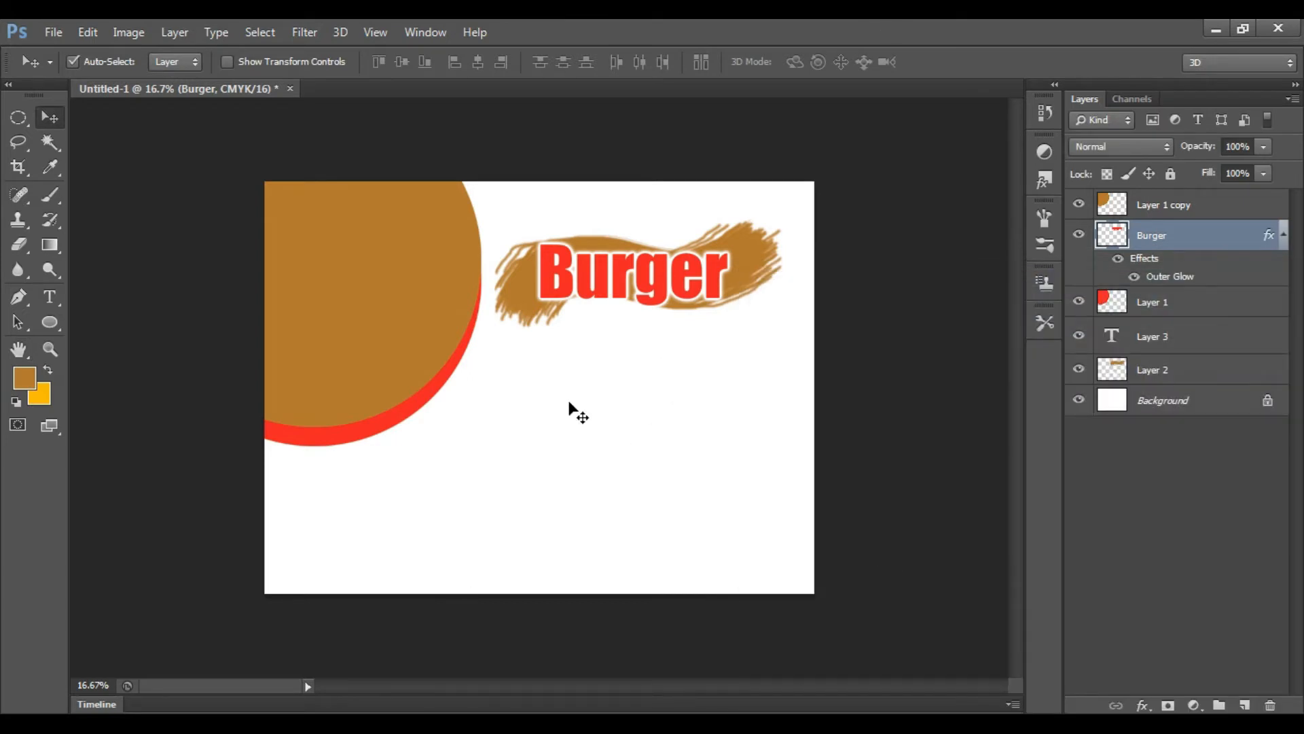
- Scale the "Burger" title down slightly around its centre so it fits better on the brown brush stroke
right_click(626, 265)
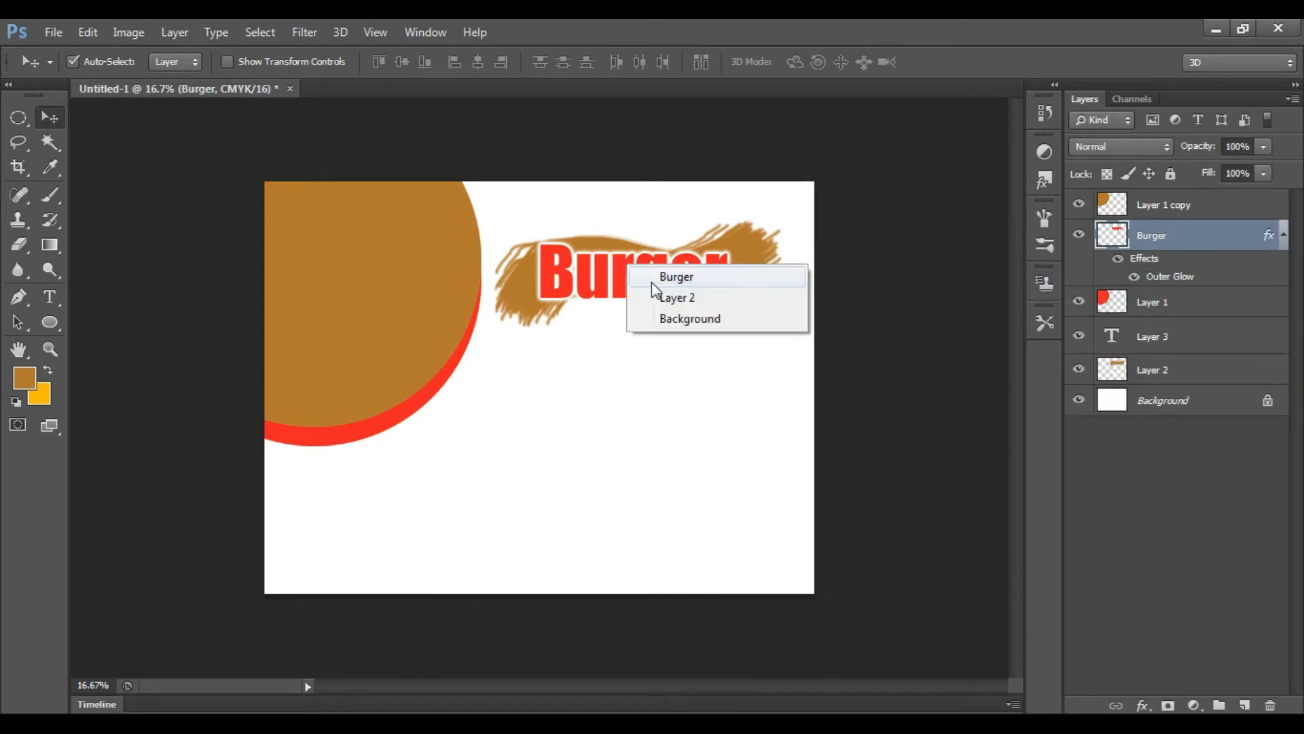
left_click(672, 277)
key("ctrl+t")
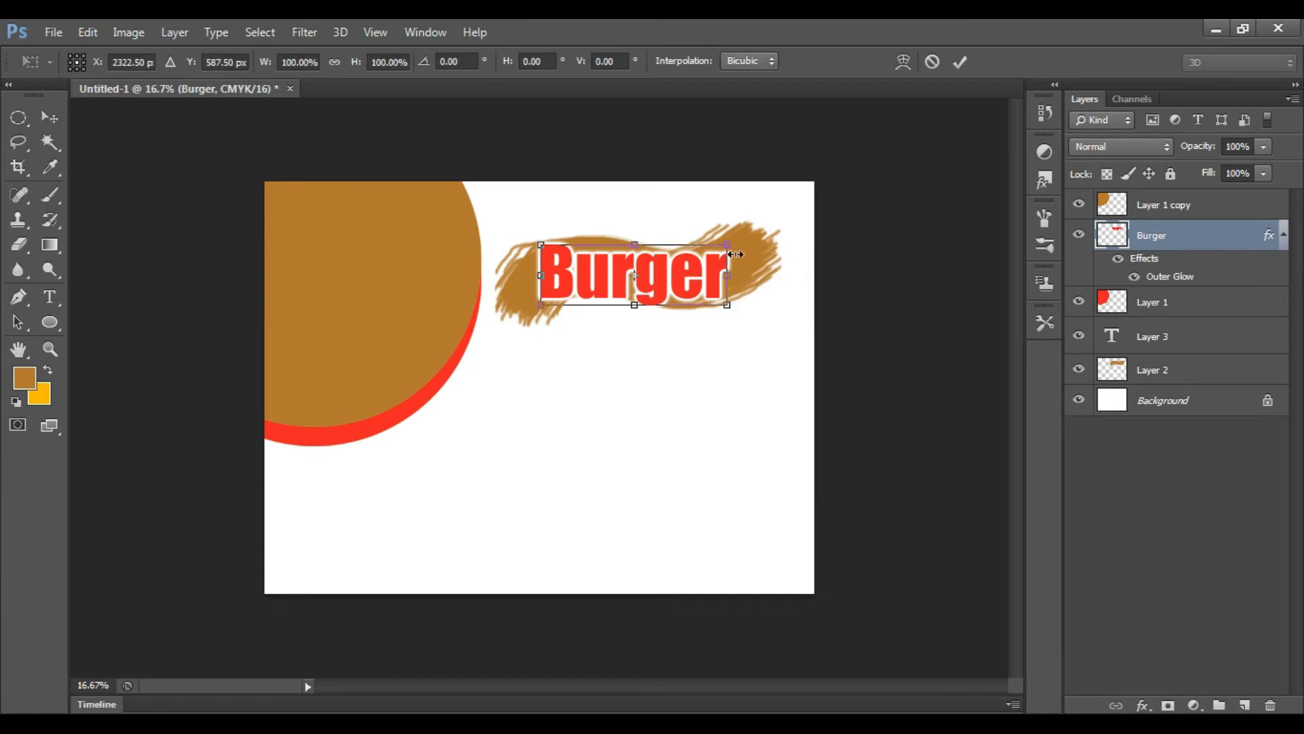
left_click_drag(730, 248, 720, 256)
key("Return")
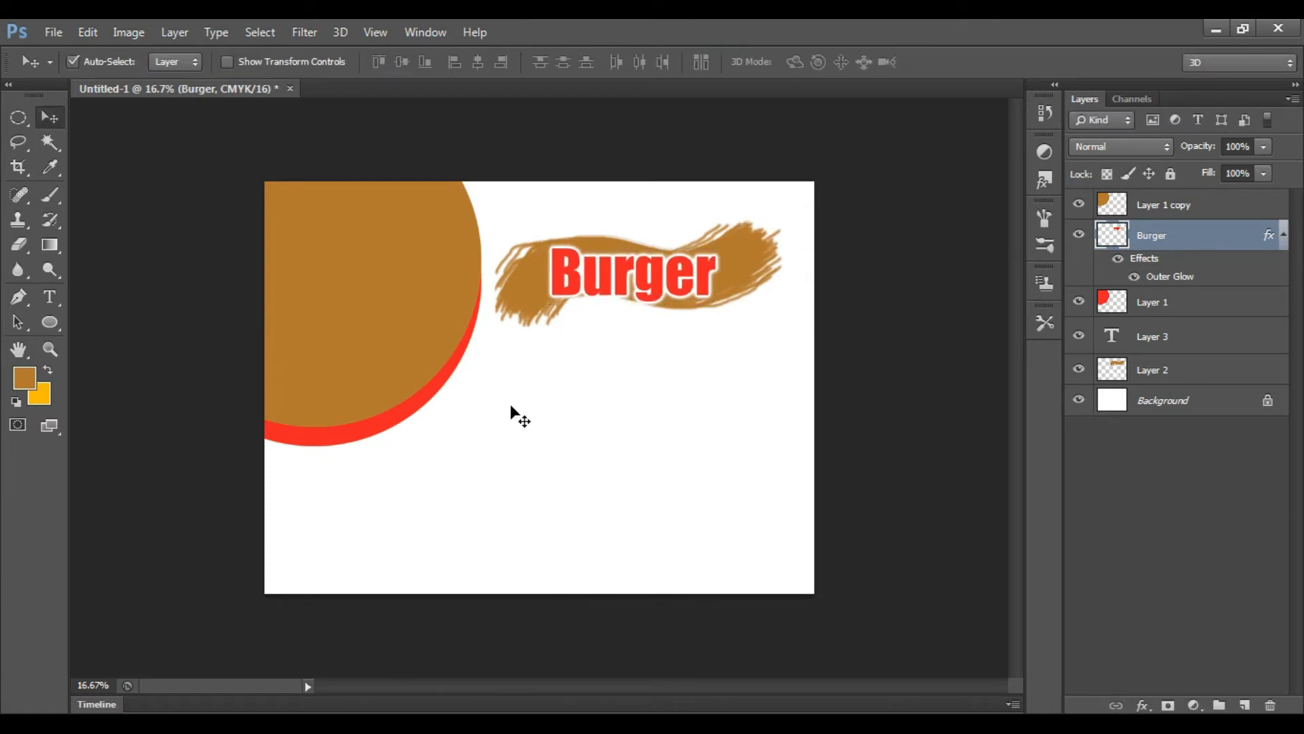
- Nudge the brown brush stroke on Layer 2 horizontally toward the circle until its near end is tucked behind the circle
right_click(517, 295)
left_click(547, 307)
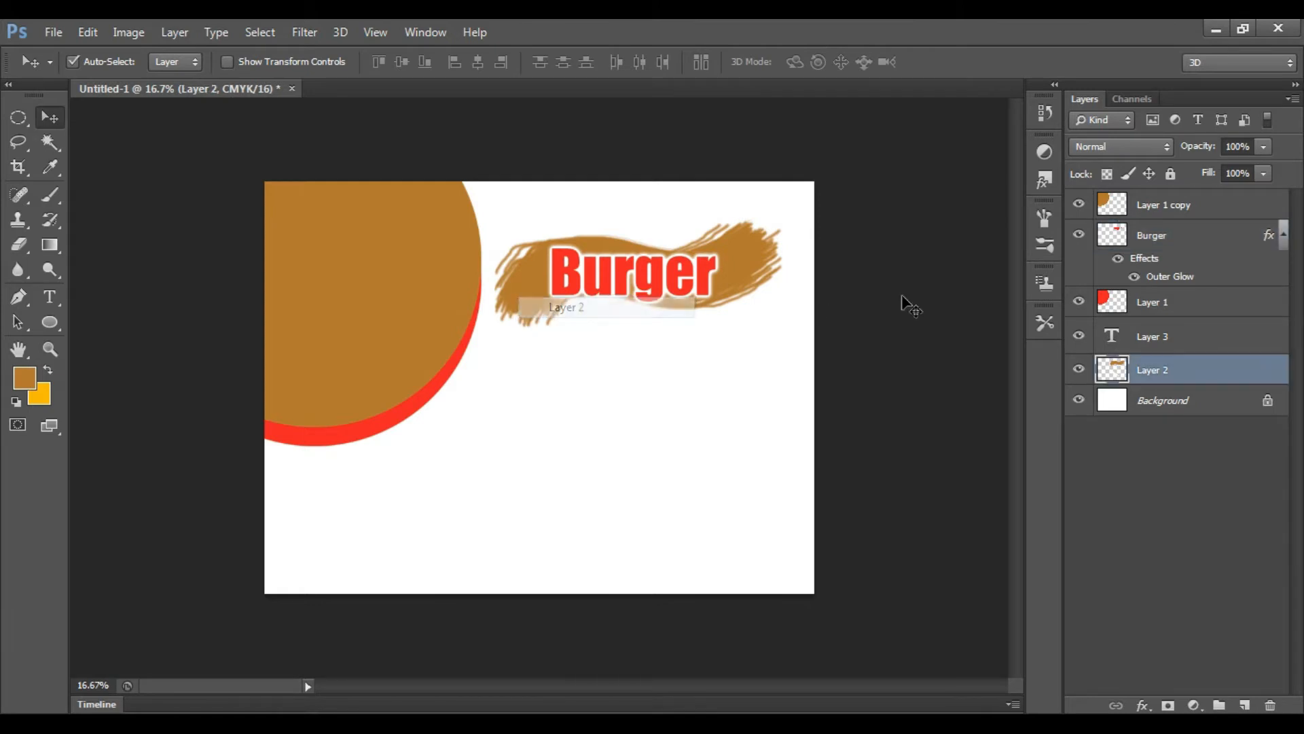
key("shift+Left")
key("shift+Left")
key("shift+Left")
key("shift+Left")
key("shift+Left")
key("shift+Left")
key("shift+Left")
key("shift+Left")
key("shift+Left")
key("shift+Left")
key("shift+Left")
key("shift+Left")
key("shift+Left")
key("shift+Left")
key("shift+Left")
key("shift+Left")
key("shift+Left")
key("shift+Left")
key("shift+Left")
key("shift+Left")
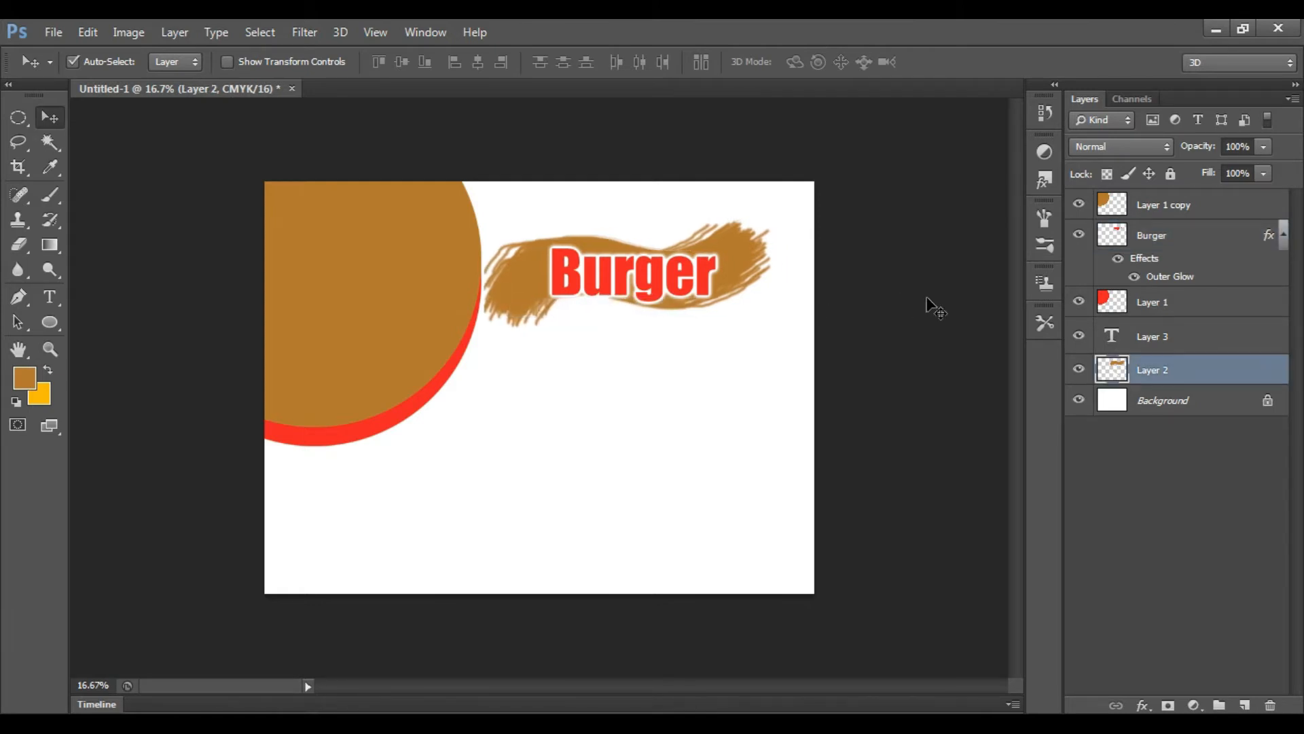
key("shift+Left")
key("shift+Left")
key("shift+Left")
key("shift+Left")
key("shift+Left")
key("shift+Left")
key("shift+Left")
key("shift+Left")
key("shift+Left")
key("shift+Left")
key("shift+Left")
key("shift+Left")
key("shift+Left")
key("shift+Left")
key("shift+Left")
key("shift+Left")
key("shift+Left")
key("shift+Left")
key("shift+Left")
key("shift+Left")
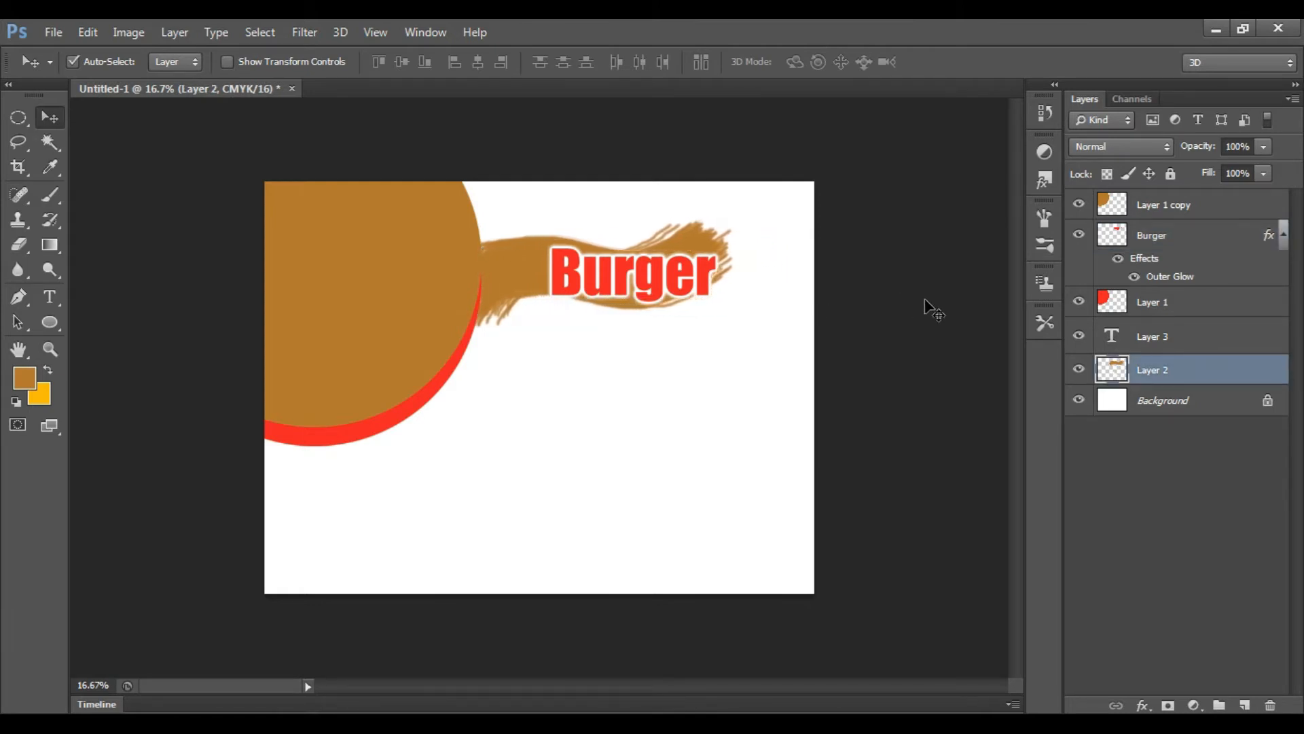
key("shift+Left")
key("shift+Left")
key("shift+Left")
key("shift+Left")
key("shift+Left")
key("shift+Left")
key("shift+Left")
key("shift+Left")
key("shift+Left")
key("shift+Left")
key("shift+Left")
key("shift+Left")
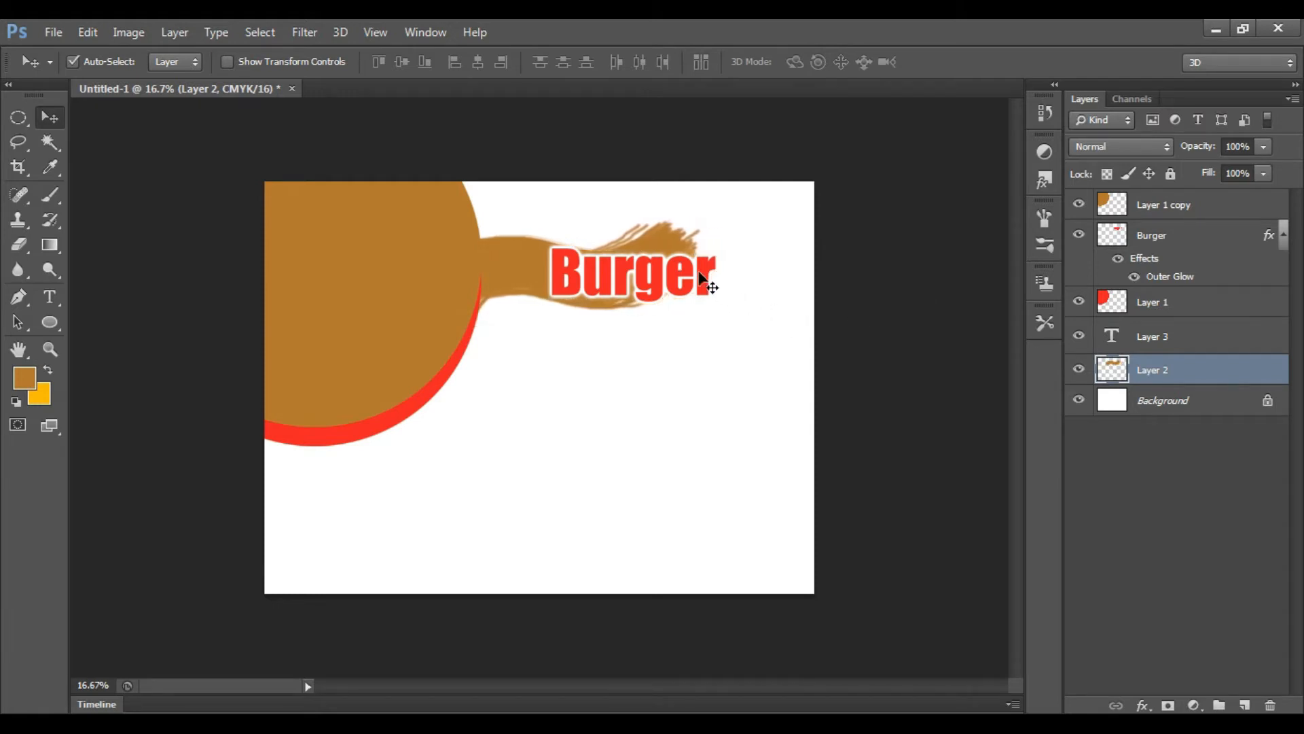
- Move the "Burger" title horizontally toward the circle so it sits over the brown brush stroke
right_click(672, 282)
left_click(687, 282)
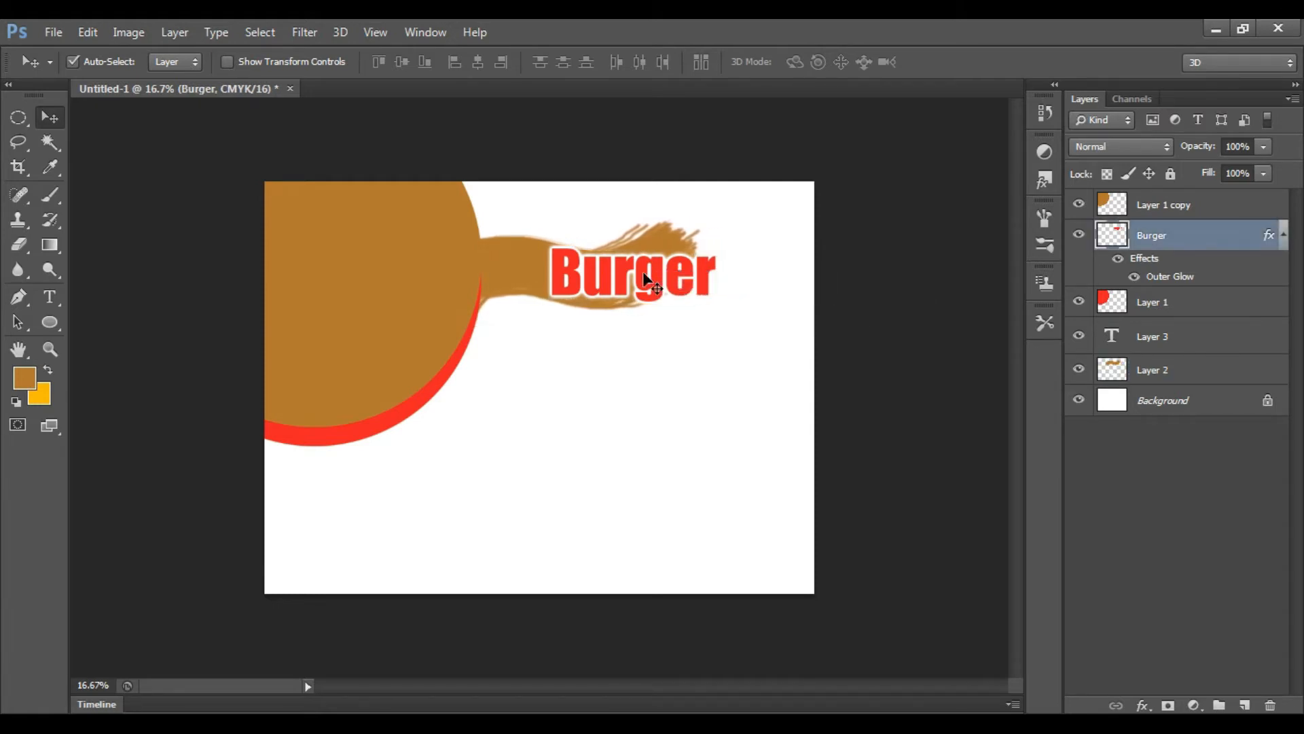
left_click_drag(656, 278, 608, 267)
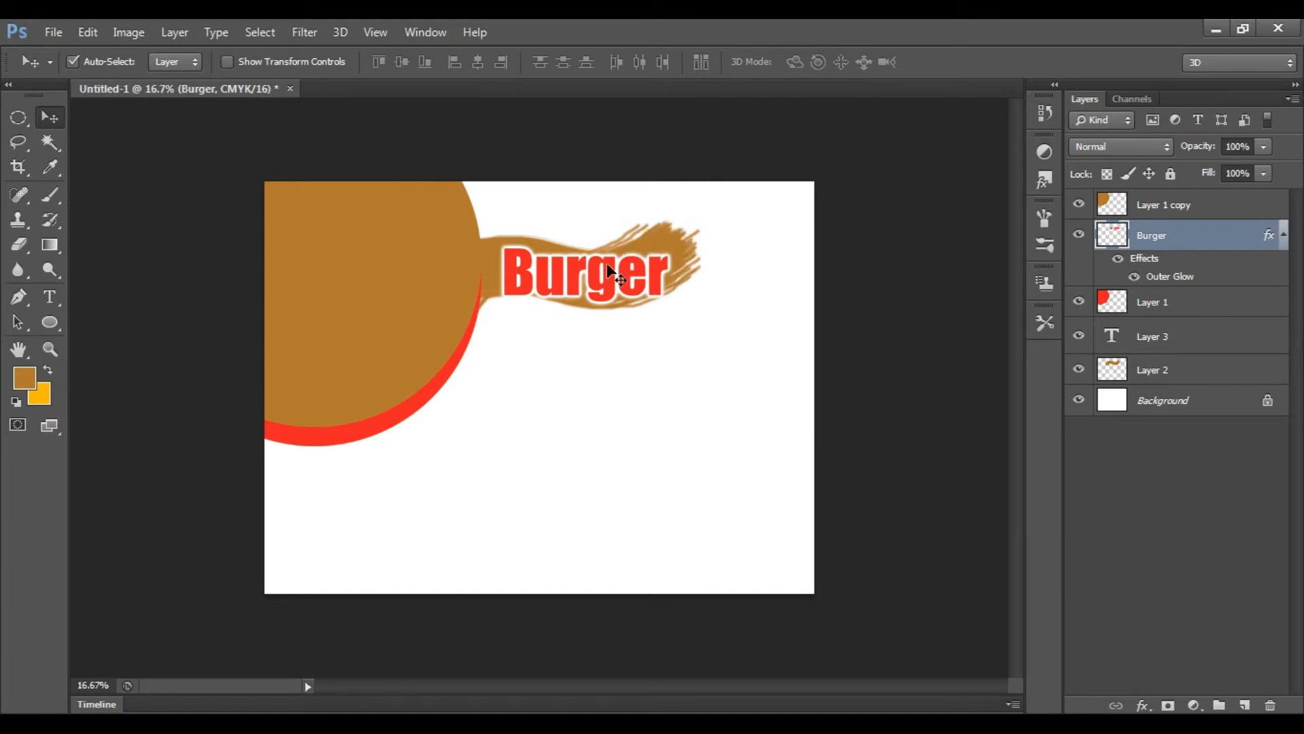
- Move the brown brush stroke out from behind the circle so both of its ragged ends show beside it
left_click_drag(608, 266, 747, 231)
right_click(671, 238)
left_click(687, 246)
left_click(679, 288)
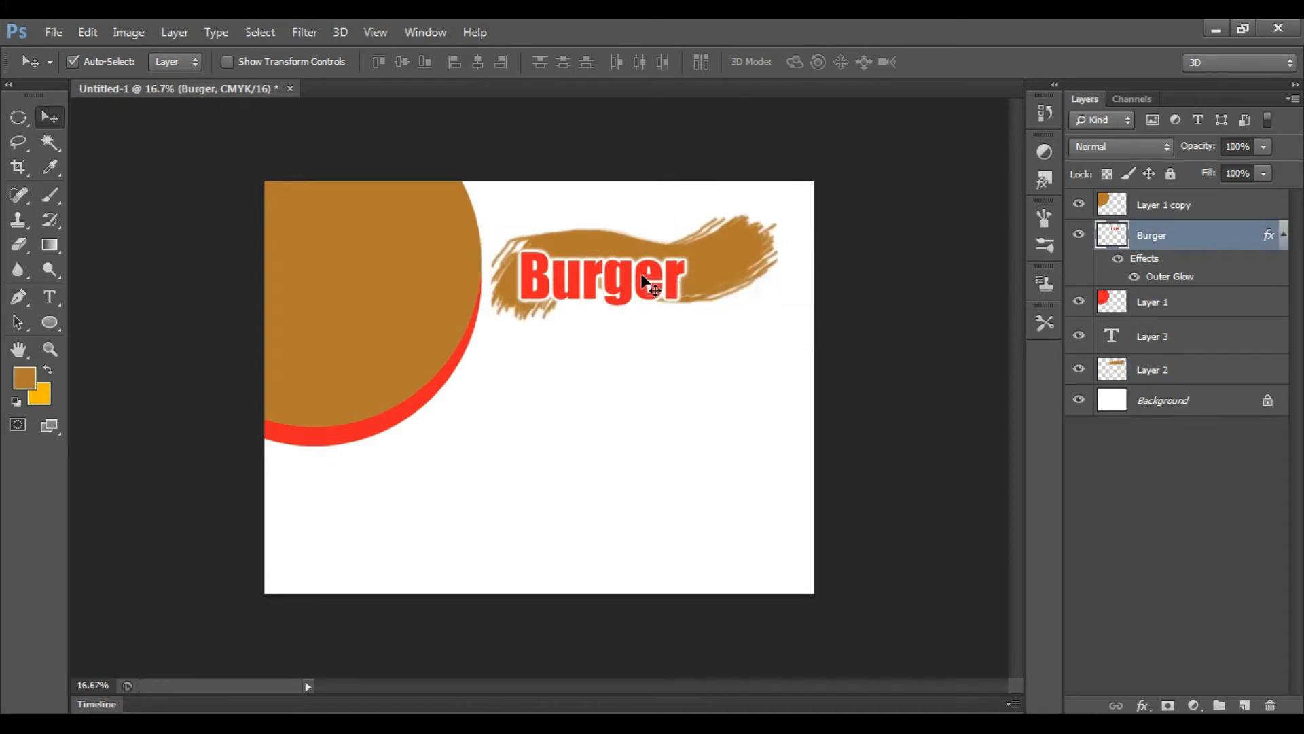
- Move the "Burger" title to the middle of the brown brush stroke and nudge it upward to centre it
left_click_drag(641, 289, 673, 271)
key("shift+Up")
key("shift+Up")
key("shift+Up")
key("shift+Up")
key("shift+Up")
key("shift+Up")
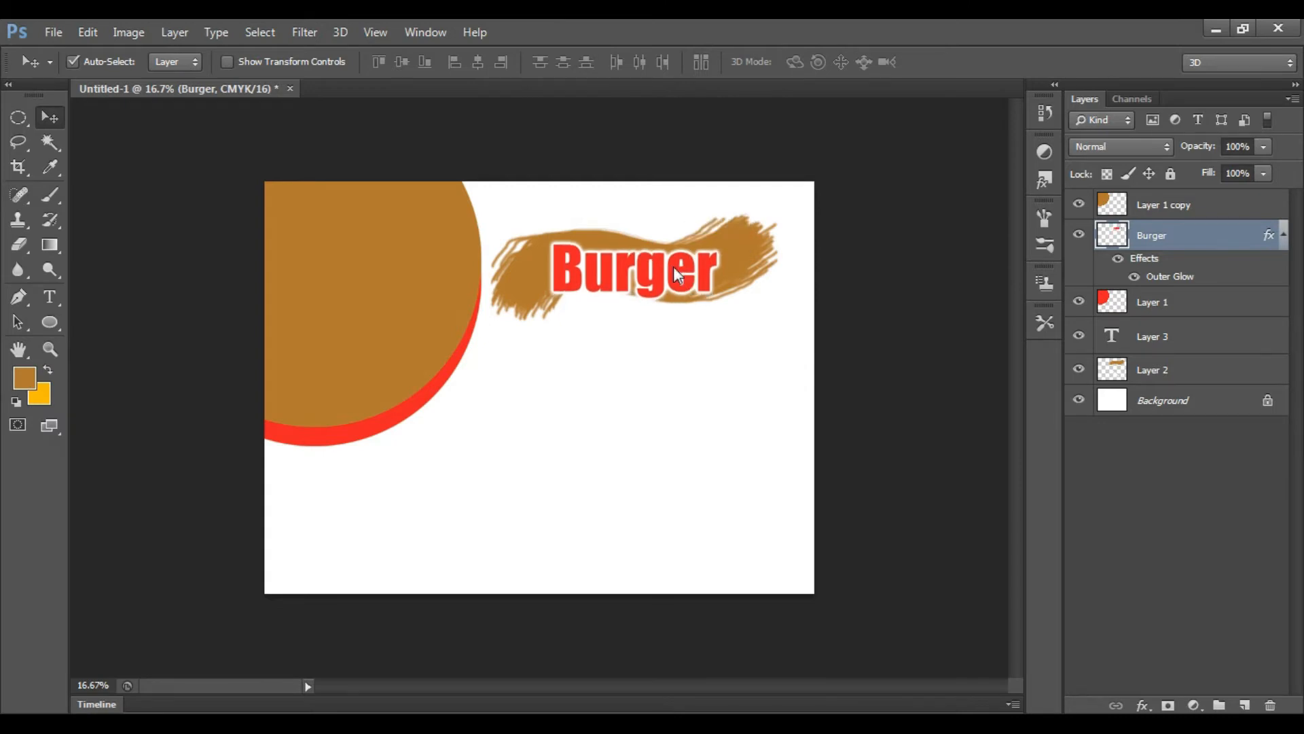
key("shift+Up")
key("shift+Up")
key("shift+Up")
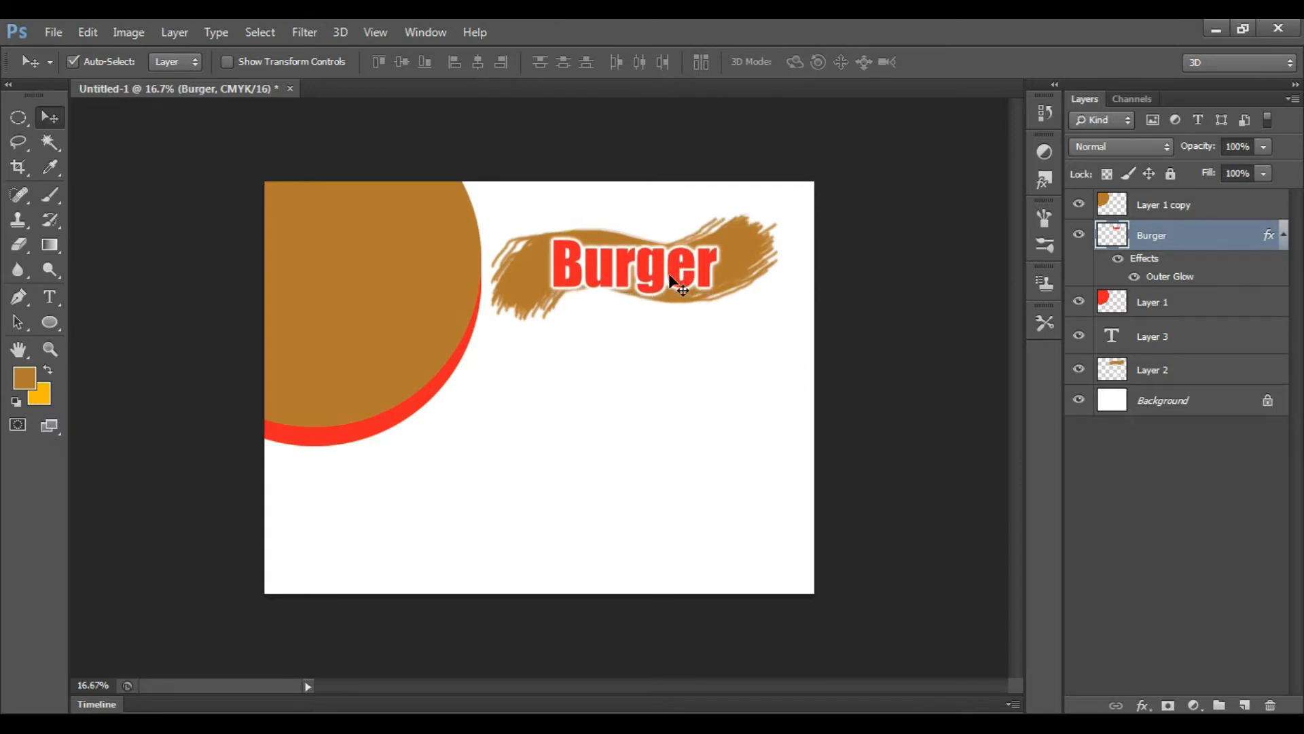
- Draw a closed Pen shape with an S-curve from the canvas's bottom-left corner to its top-right corner, closing it outside the lower-right edges
left_click(19, 297)
left_click(259, 593)
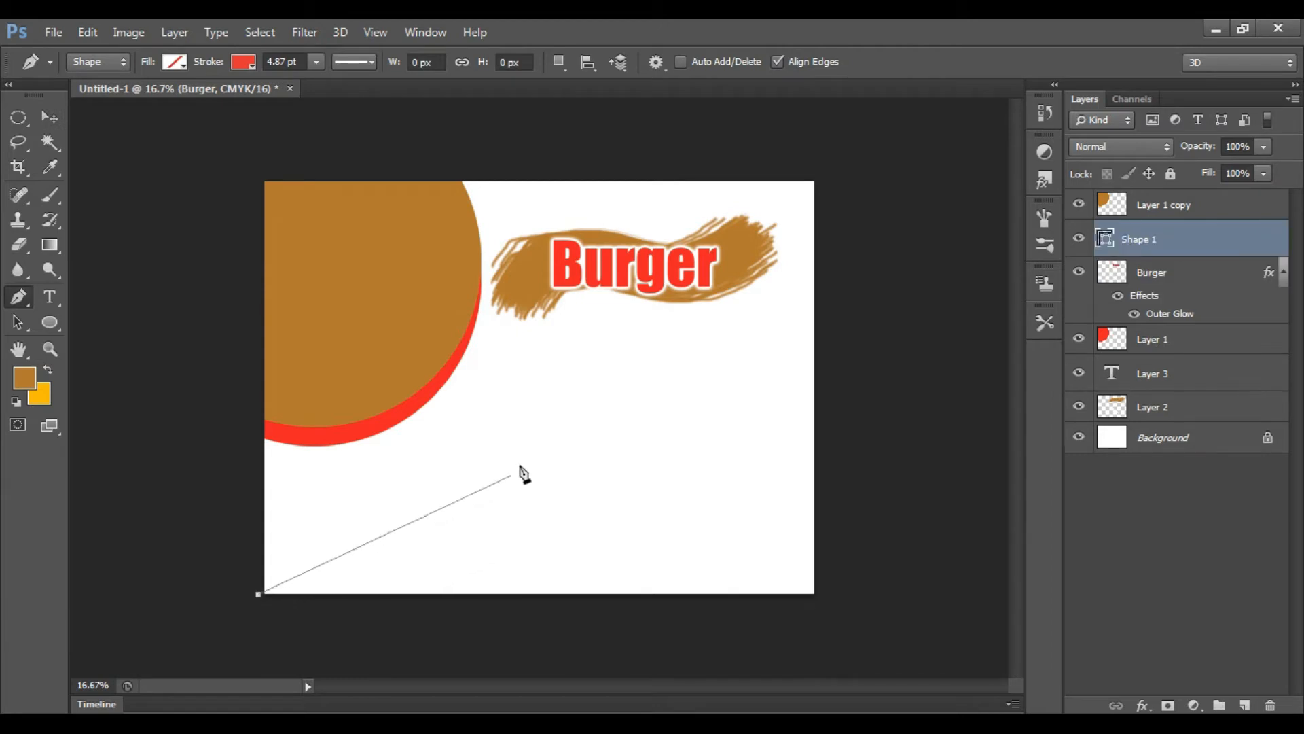
left_click_drag(535, 484, 773, 499)
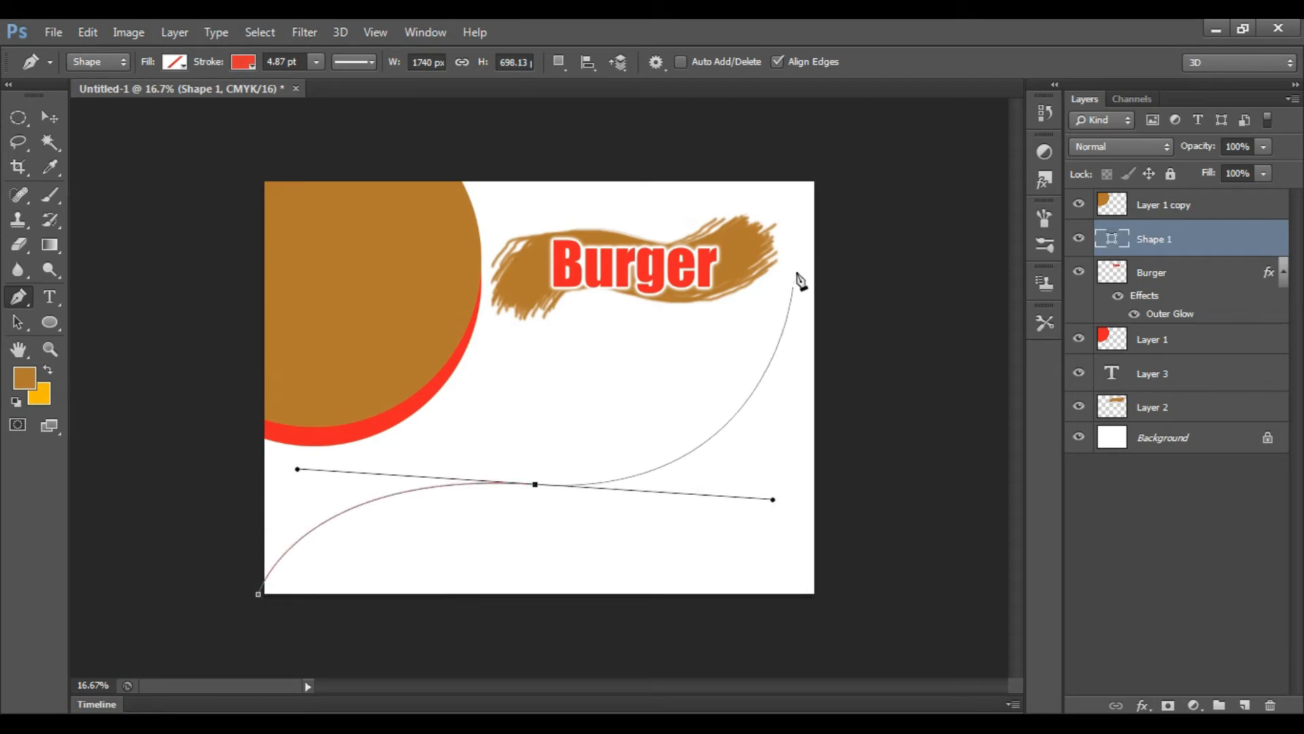
left_click(814, 181)
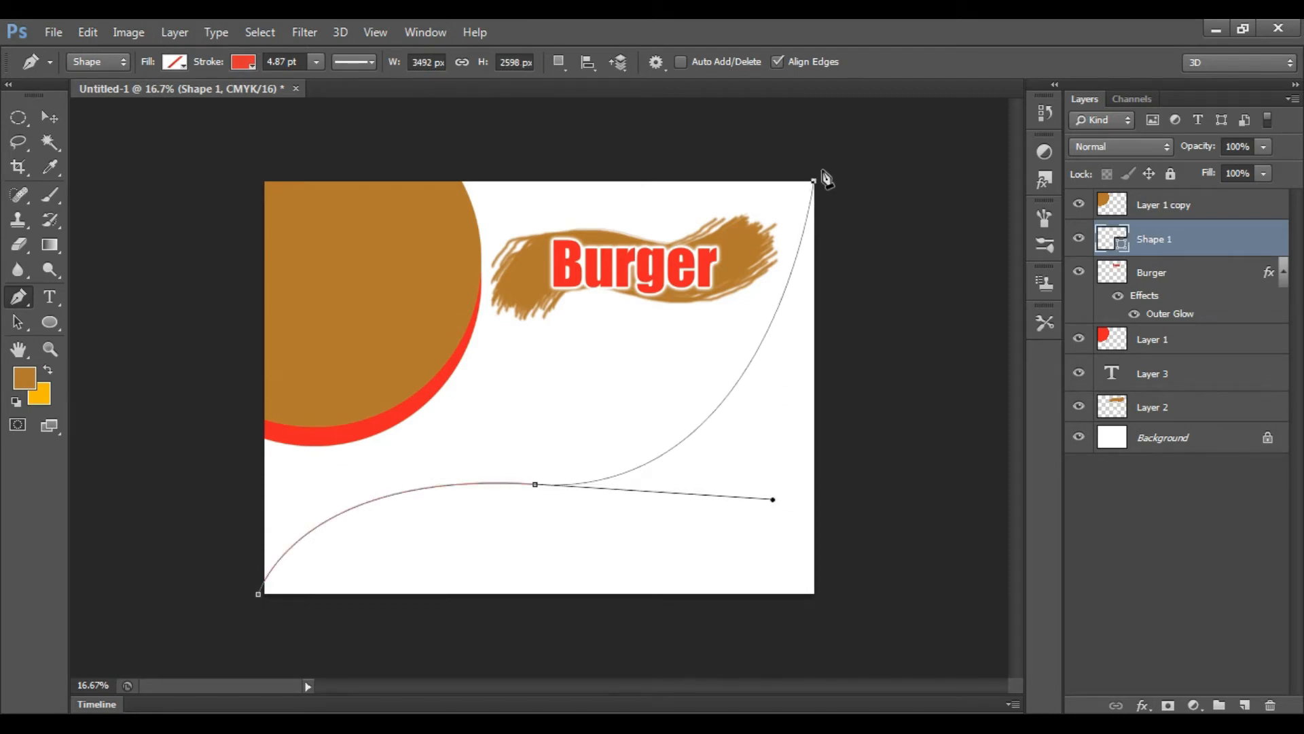
left_click(837, 150)
left_click(943, 304)
left_click(942, 565)
left_click(830, 638)
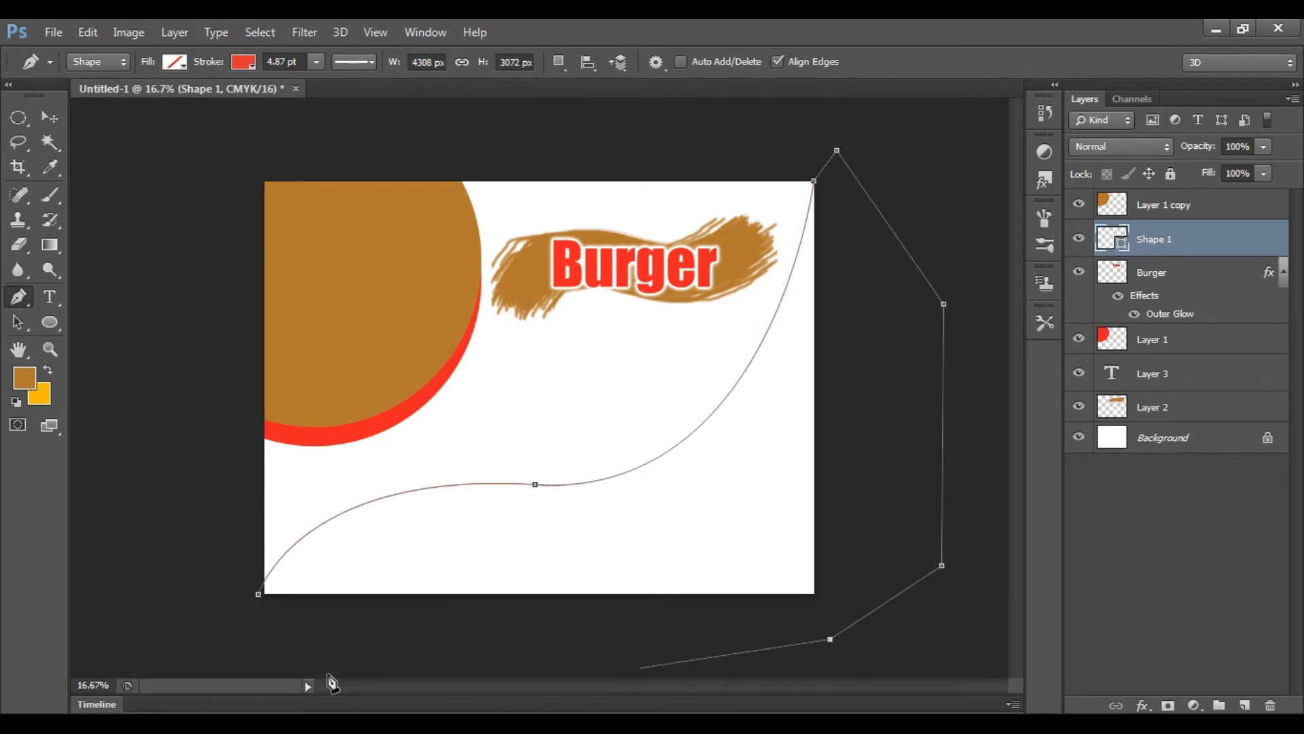
left_click(225, 640)
left_click(258, 593)
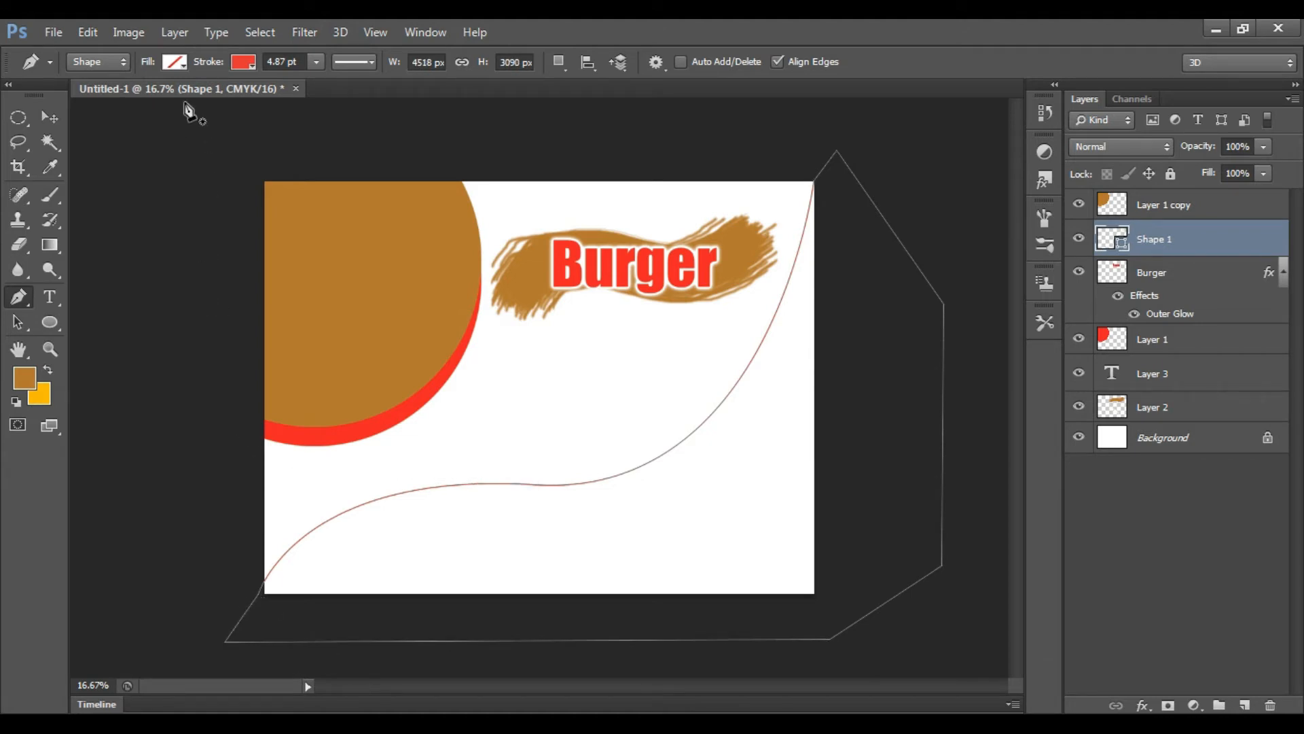
- Fill the wave shape with the recently used brown colour
left_click(174, 64)
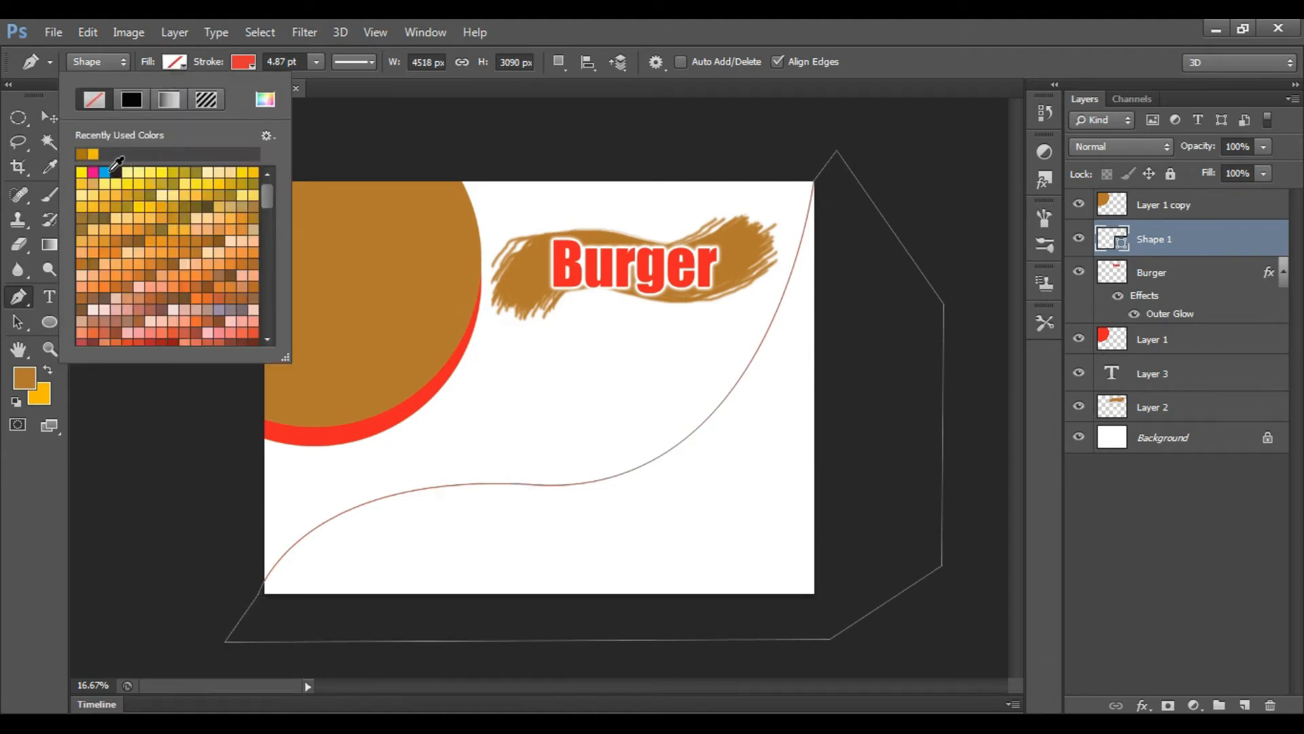
left_click(82, 154)
left_click(147, 506)
left_click(134, 501)
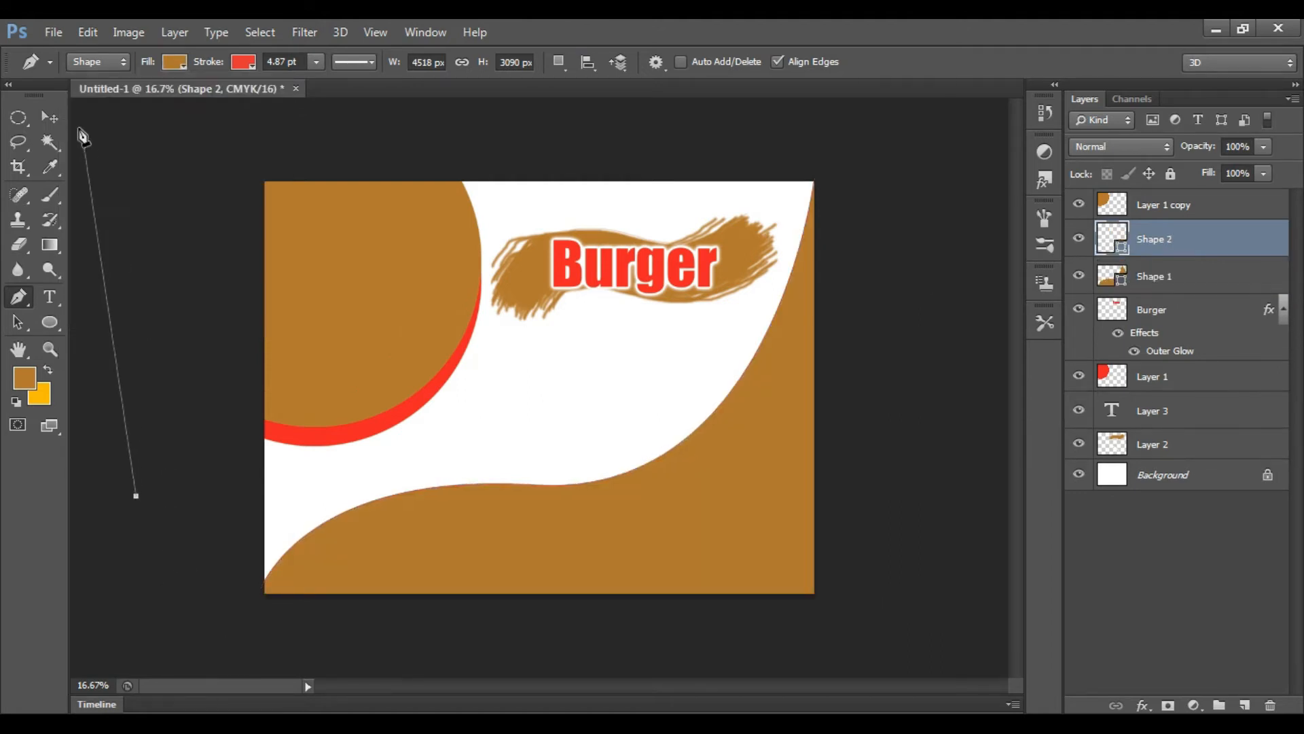
- Toggle the visibility of the stray Shape 2 layer to check it, and delete that layer
left_click(49, 117)
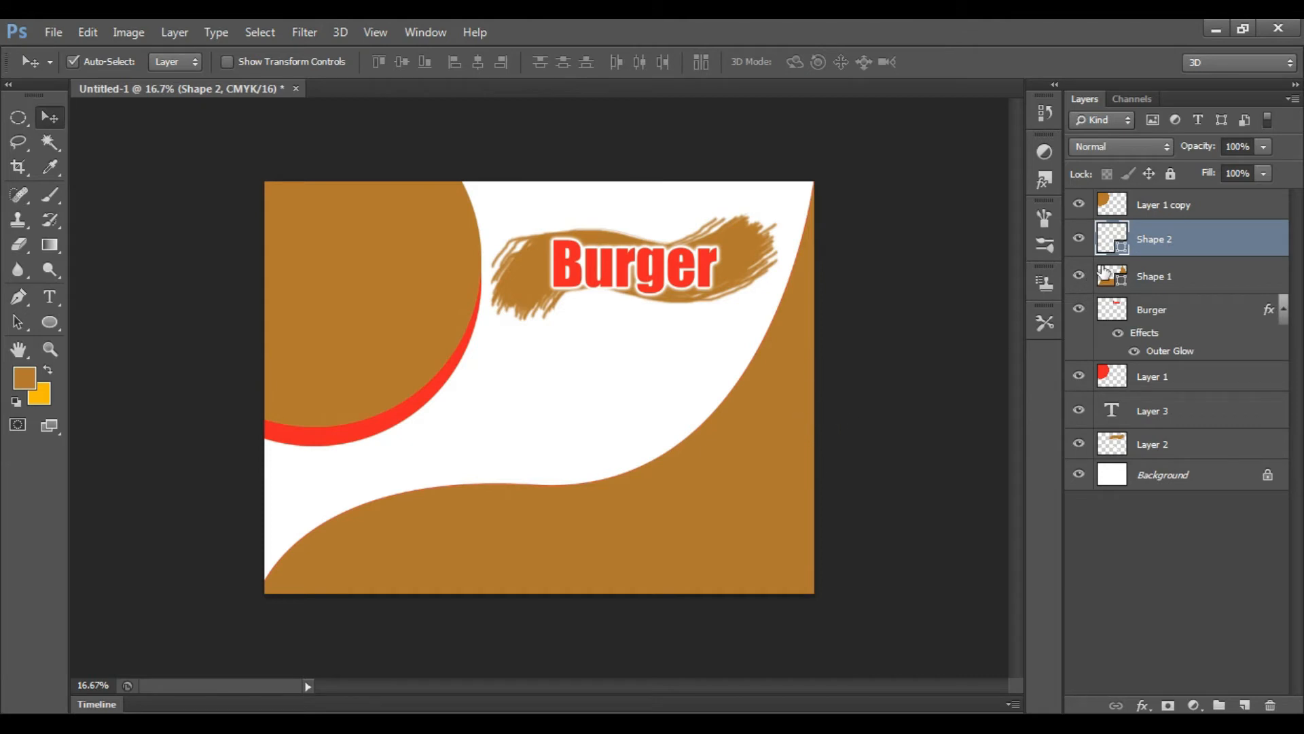
left_click(1080, 238)
left_click(1080, 238)
left_click(1080, 238)
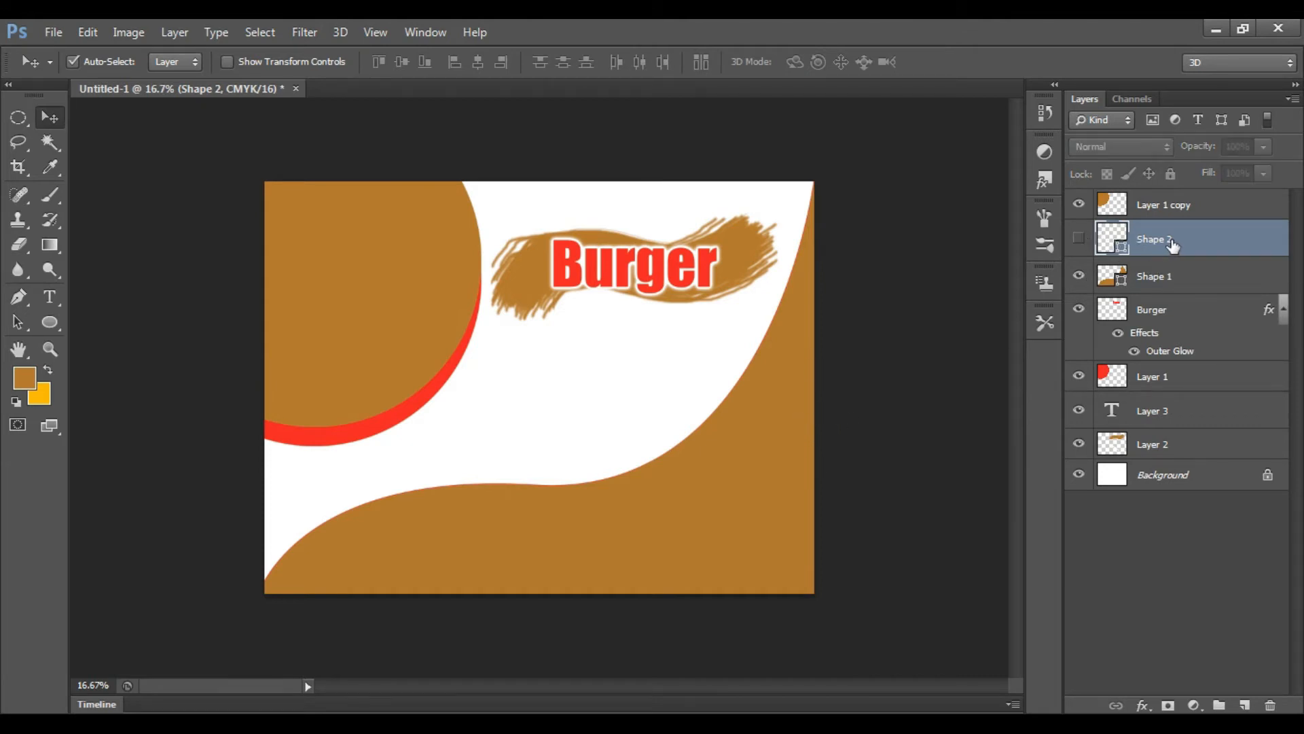
key("Delete")
- Rasterize the Shape 1 layer holding the brown wave, toggling its visibility to check it
left_click(1080, 240)
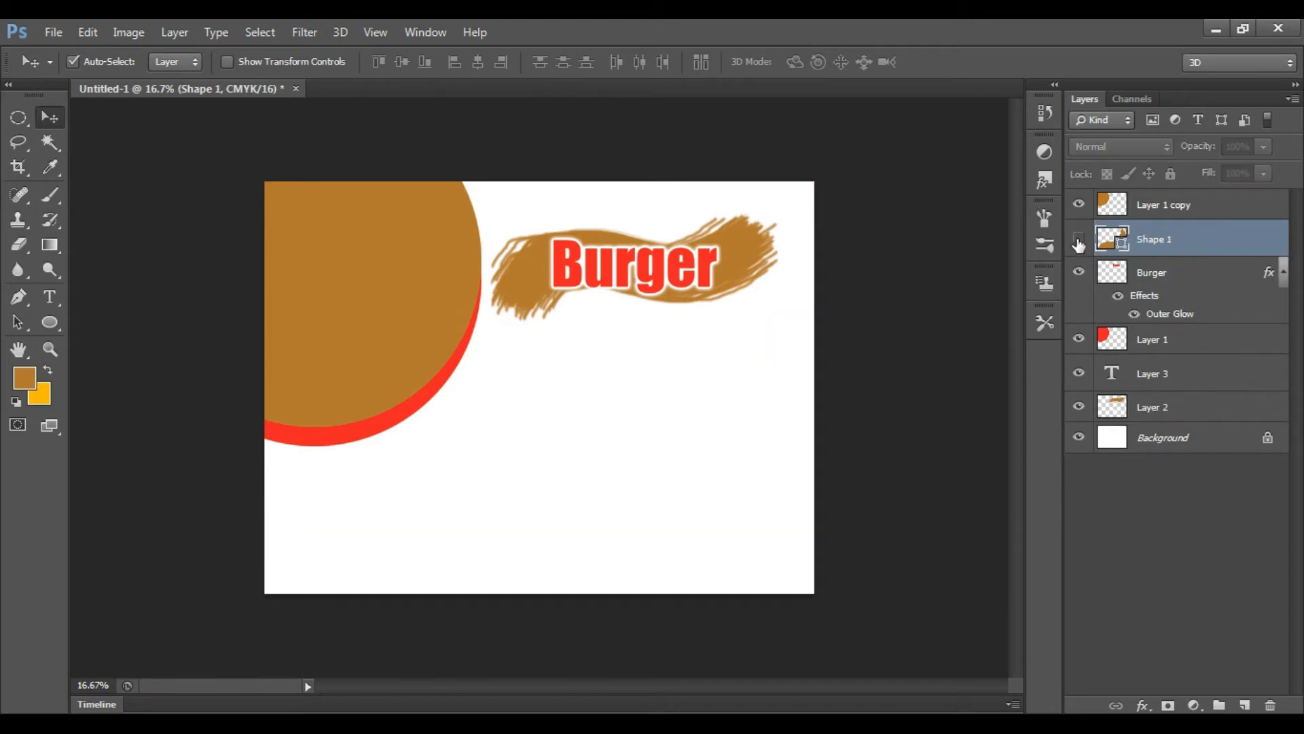
left_click(1079, 240)
right_click(1167, 239)
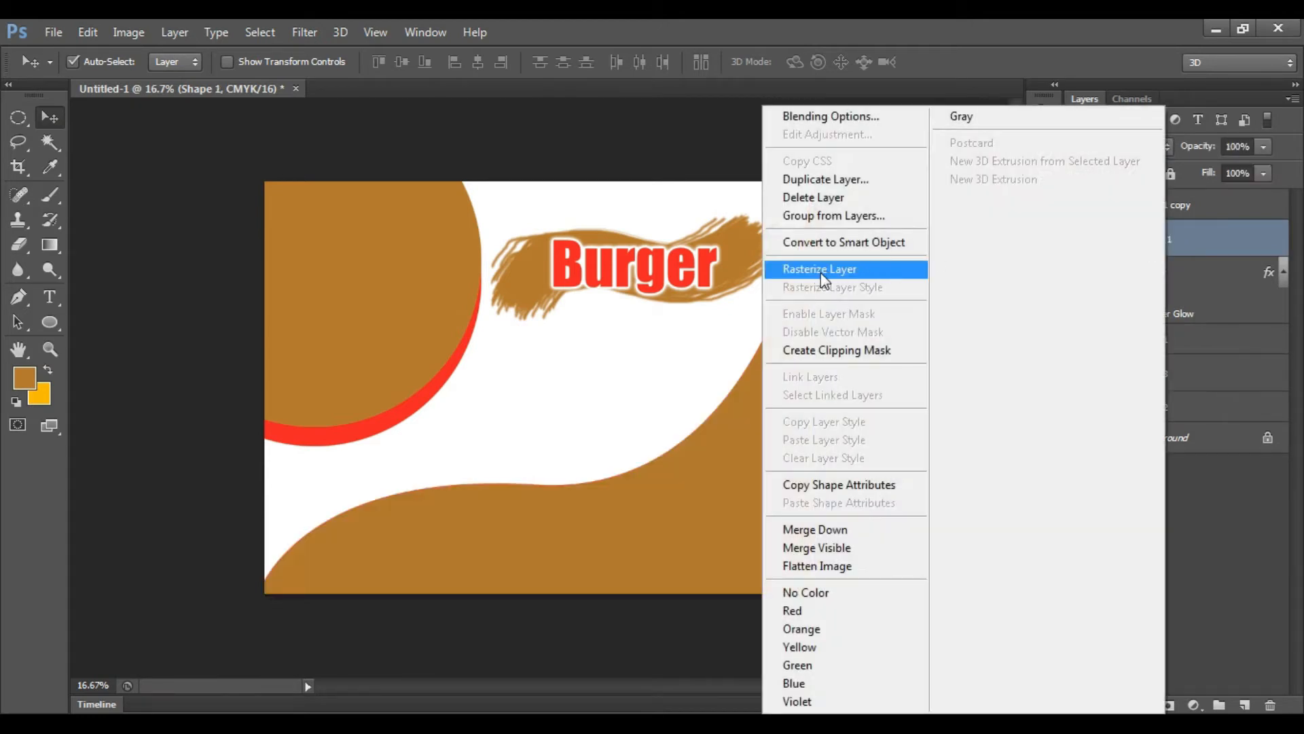
left_click(820, 270)
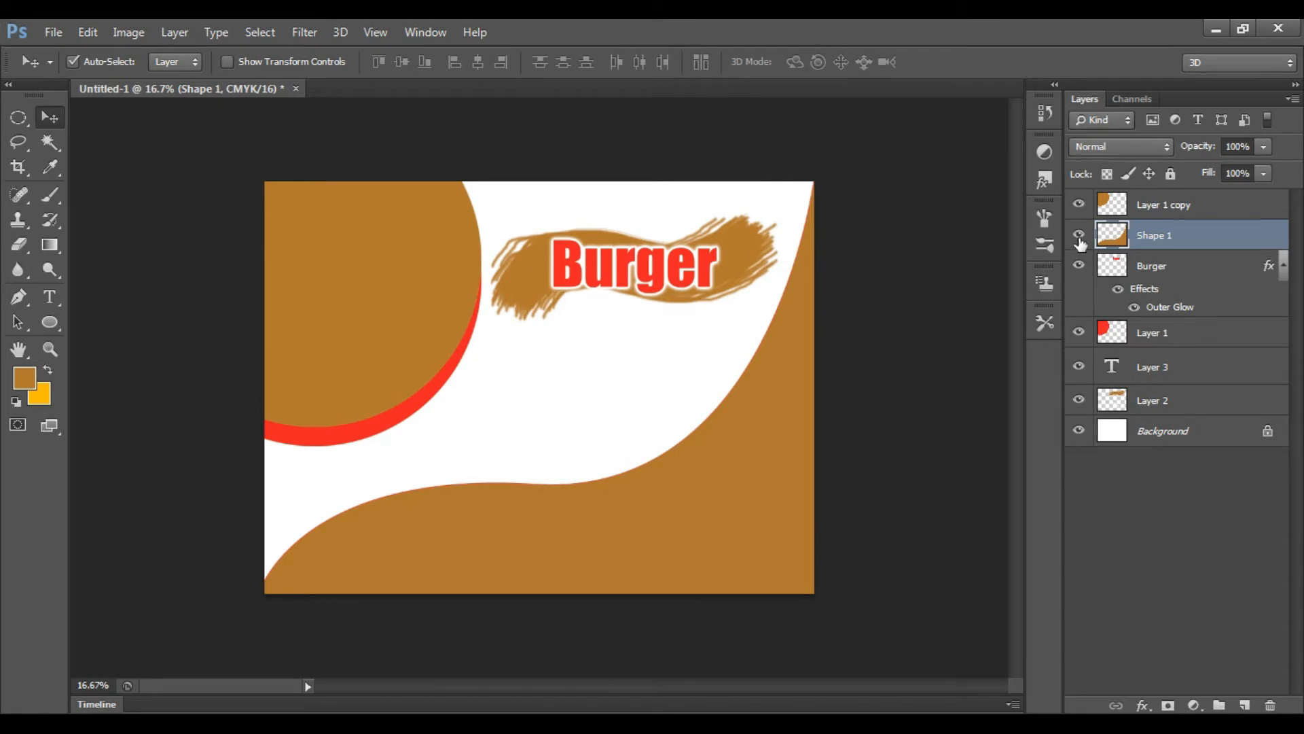
left_click(1079, 238)
left_click(1079, 238)
- Add a Color Overlay to the Shape 1 wave with Normal blend mode, 100% opacity and the brown colour 9d7005
left_click(1143, 705)
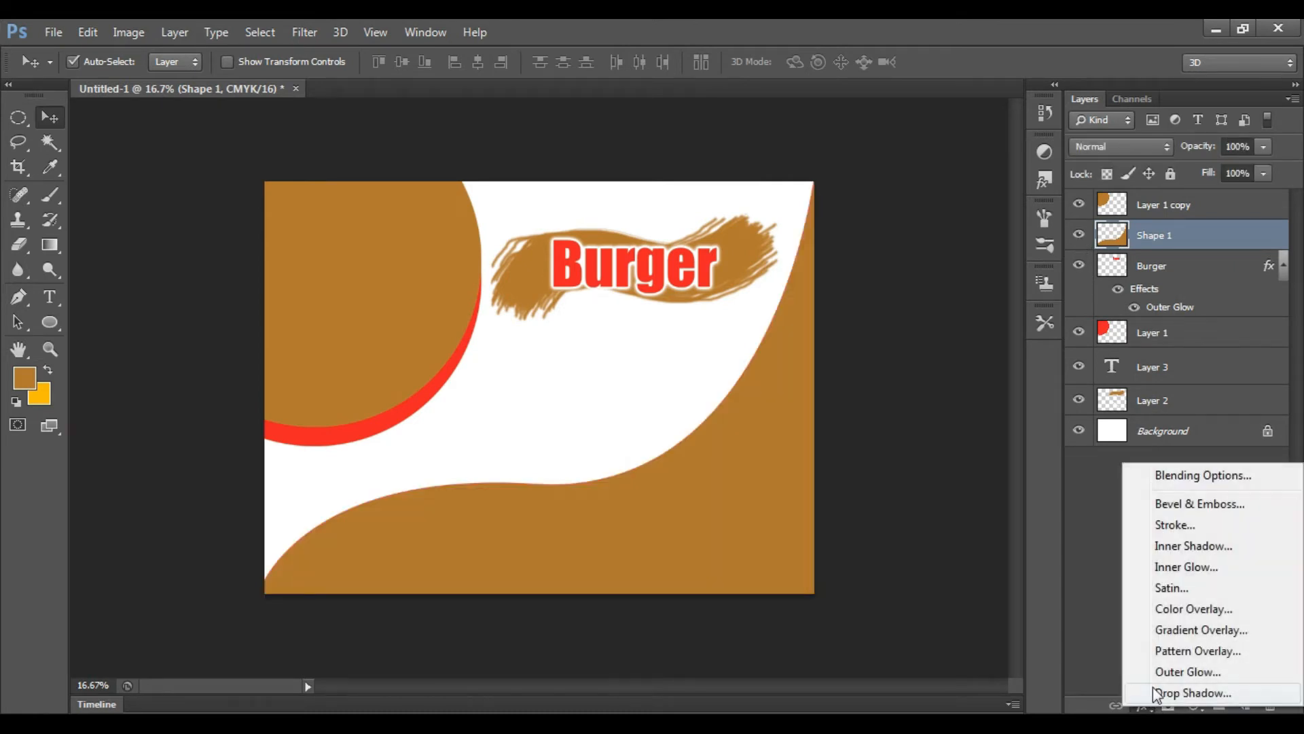
left_click(1168, 609)
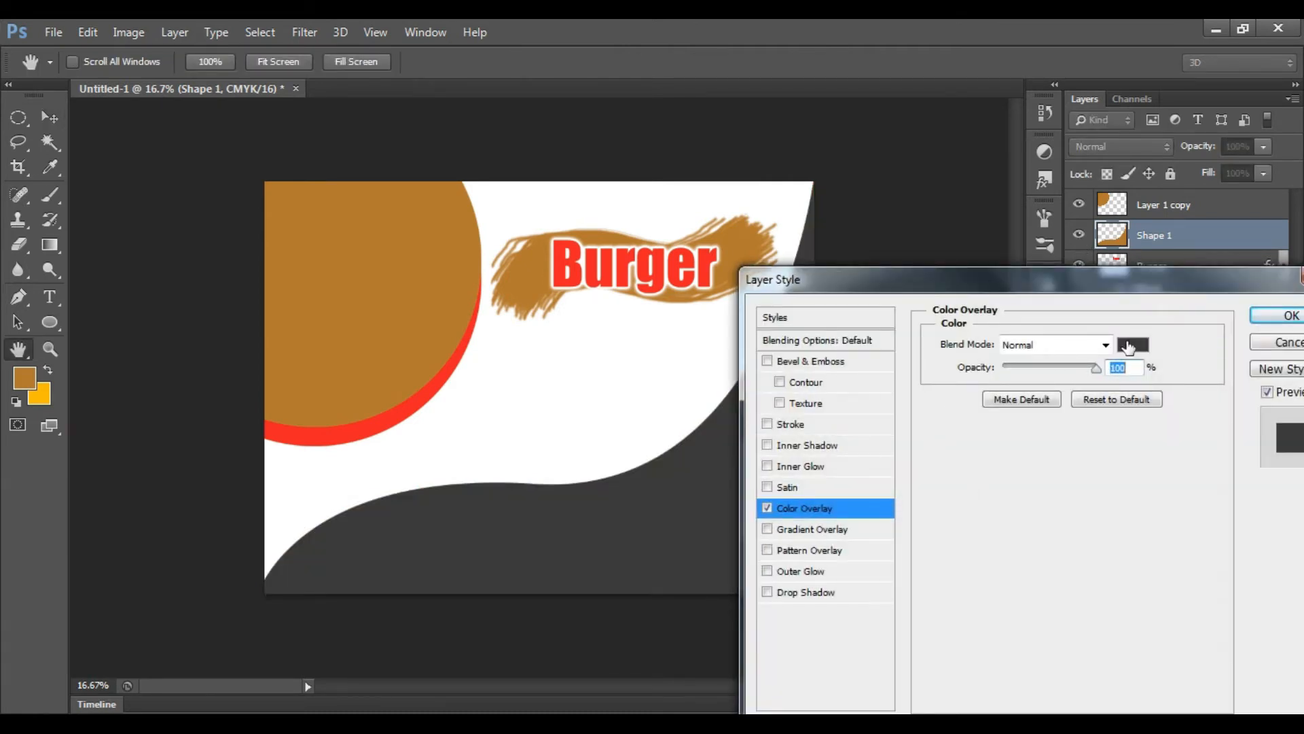
left_click(1131, 345)
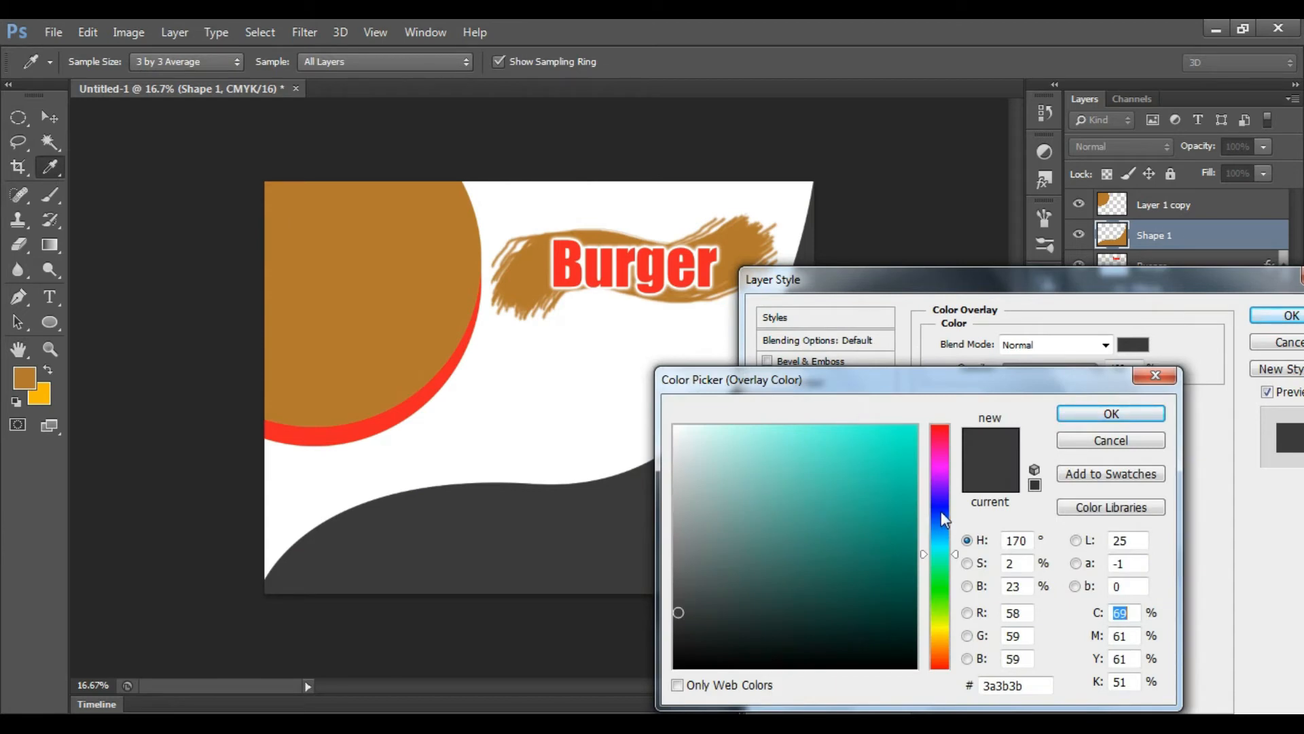
left_click(942, 511)
left_click(914, 426)
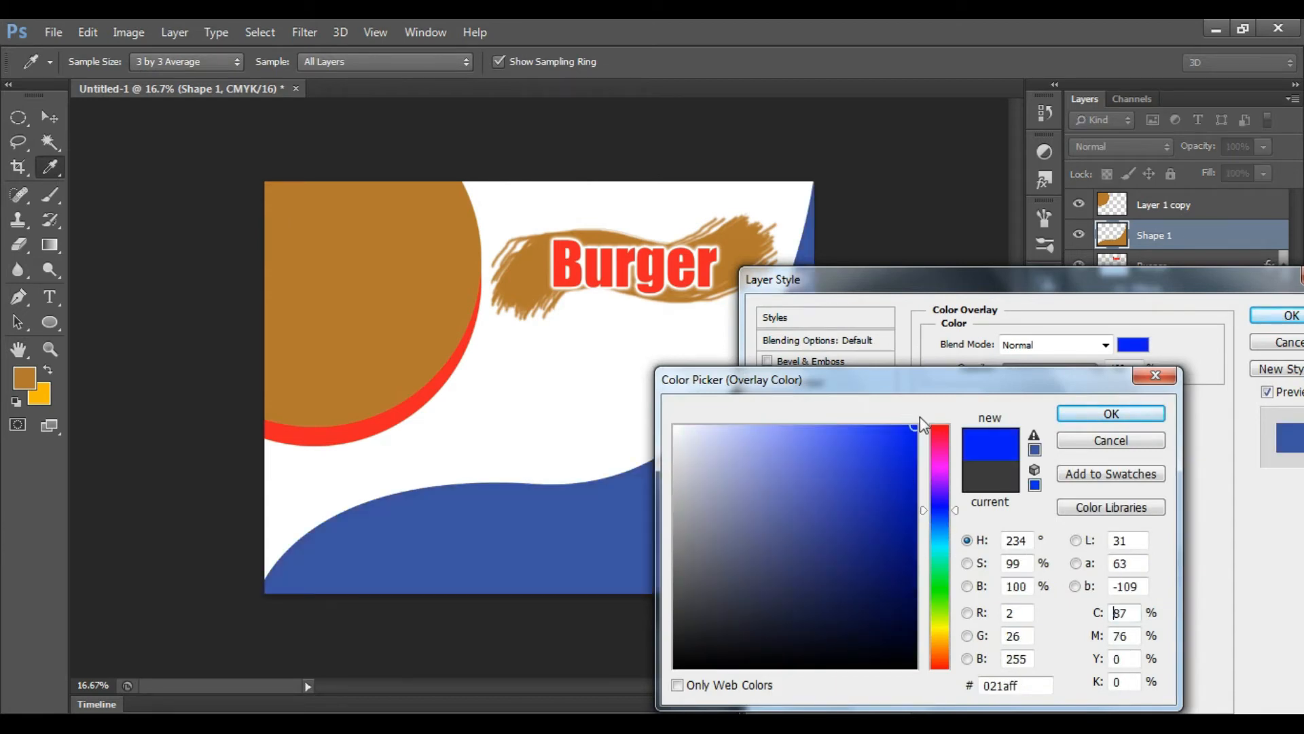
left_click(946, 647)
left_click(908, 517)
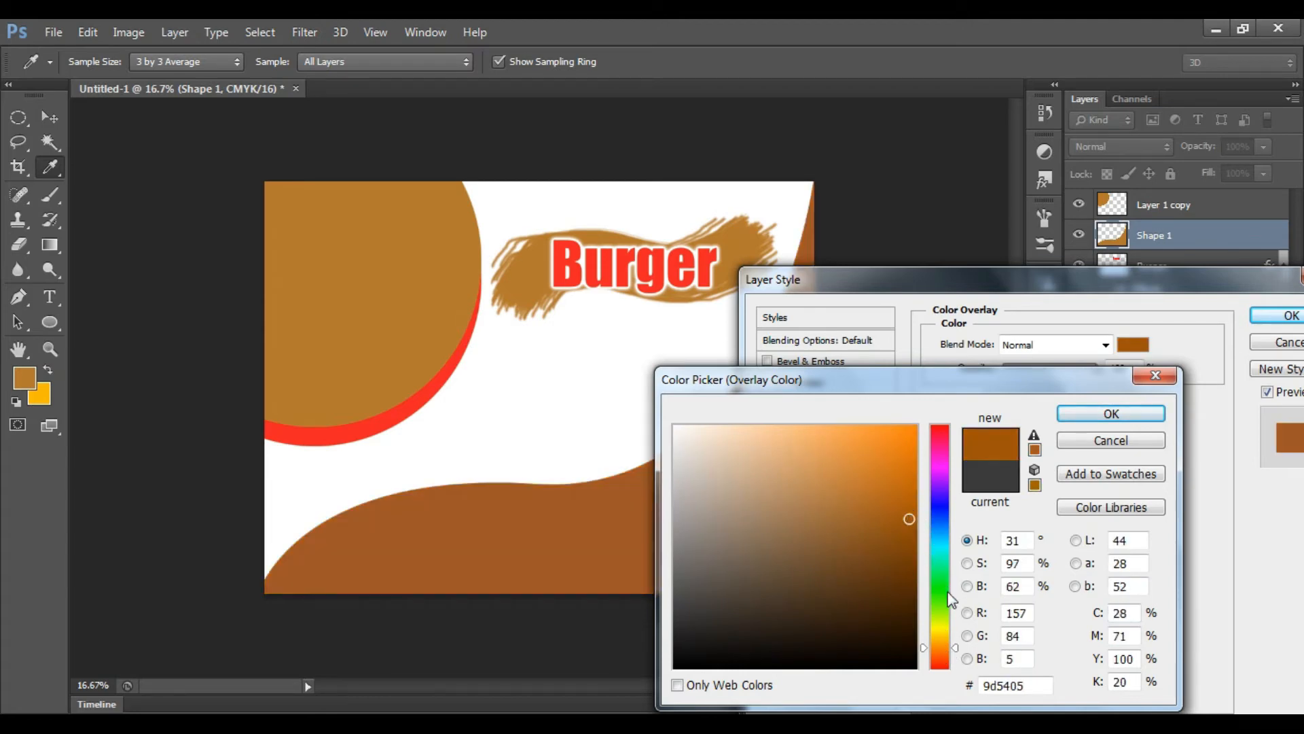
left_click_drag(957, 648, 958, 640)
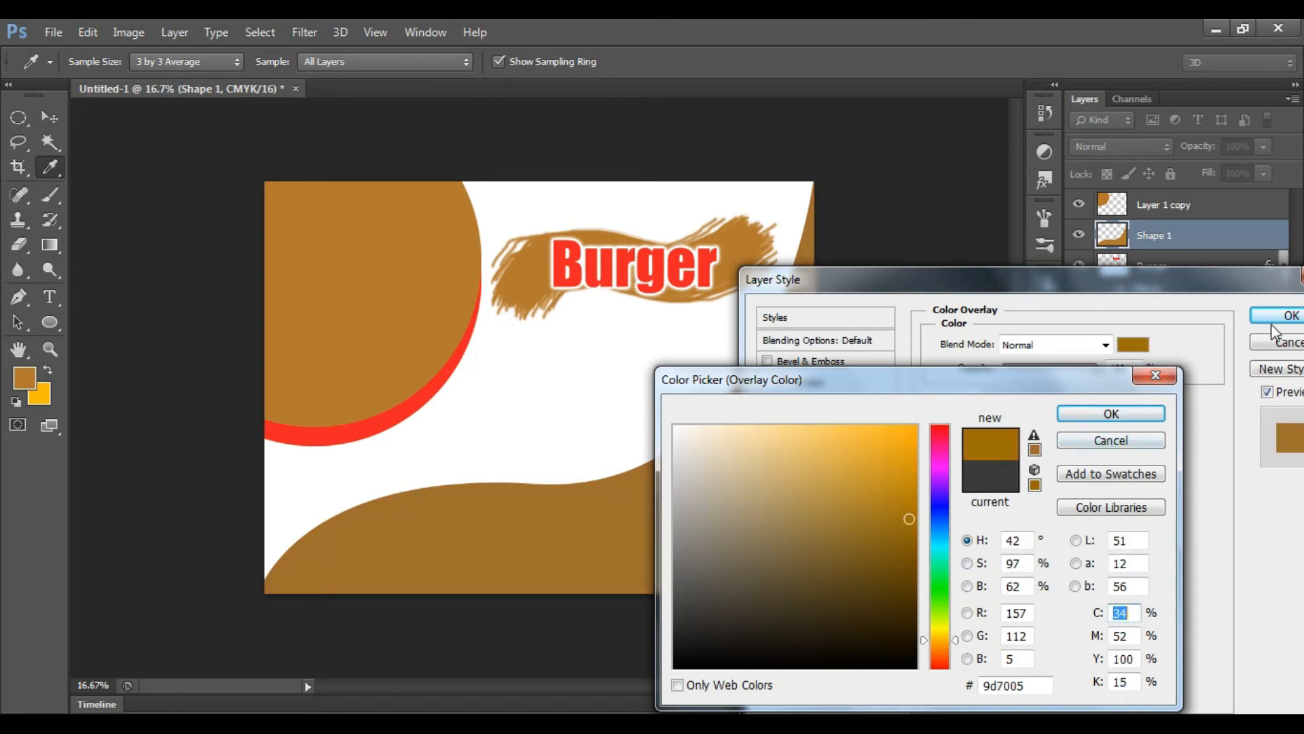
left_click(1110, 411)
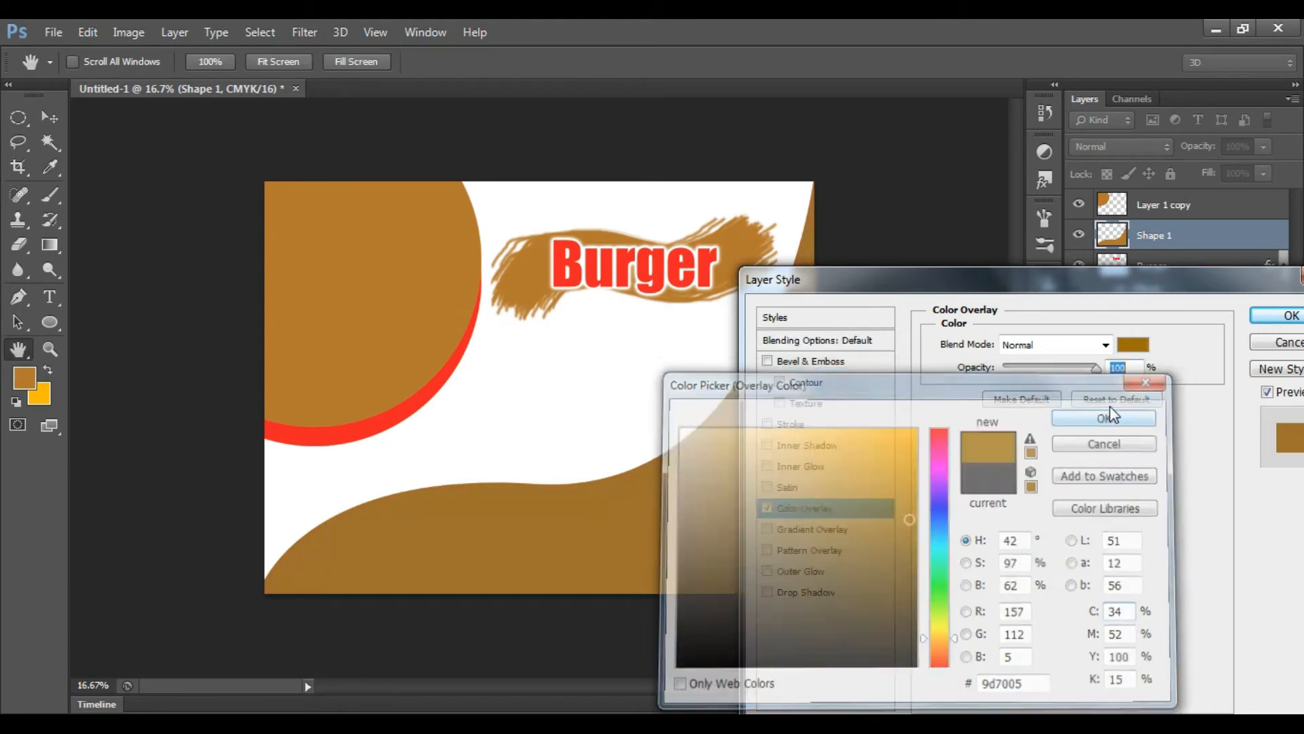
left_click(1277, 315)
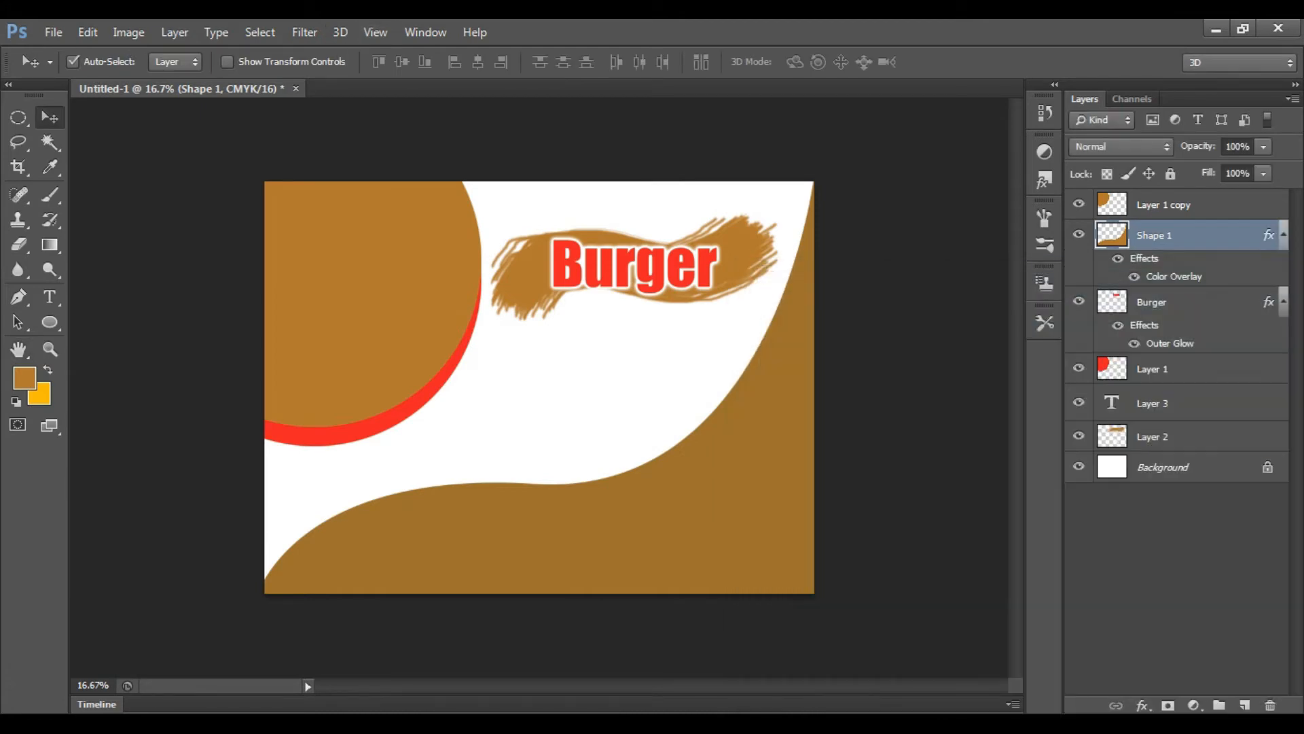
- Set the foreground colour to black and fill the Background layer with it
left_click(1232, 474)
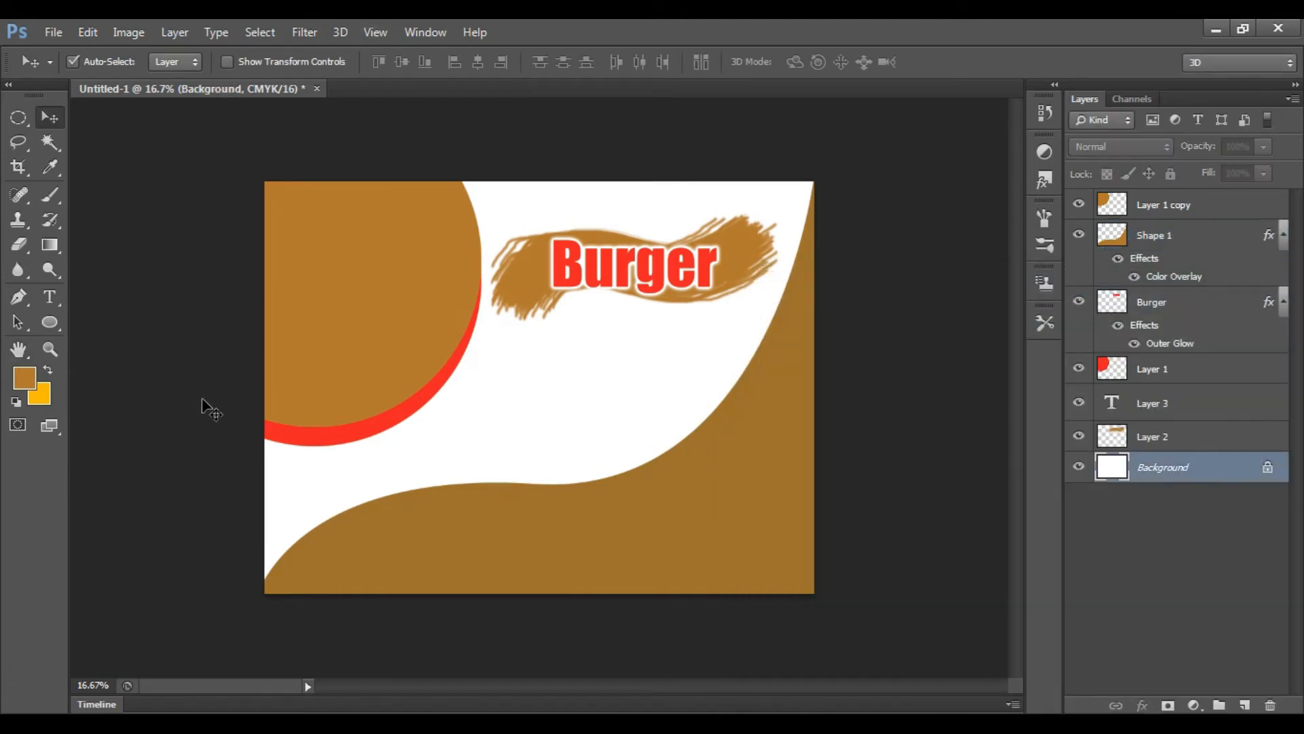
left_click(24, 377)
left_click(673, 667)
left_click(1071, 413)
key("alt+BackSpace")
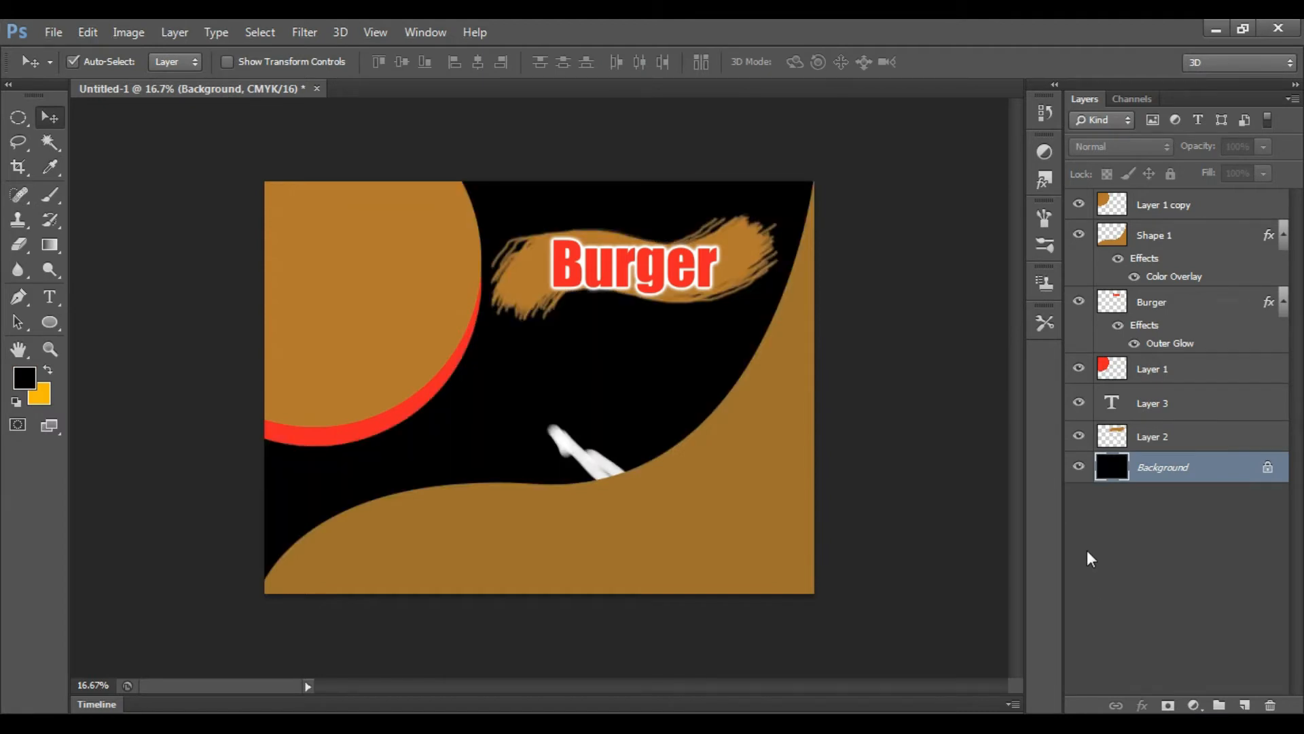
- Try to remove the white marks above the wave by deleting the whole of Layer 2, and undo the deletion
right_click(588, 462)
left_click(620, 468)
key("Delete")
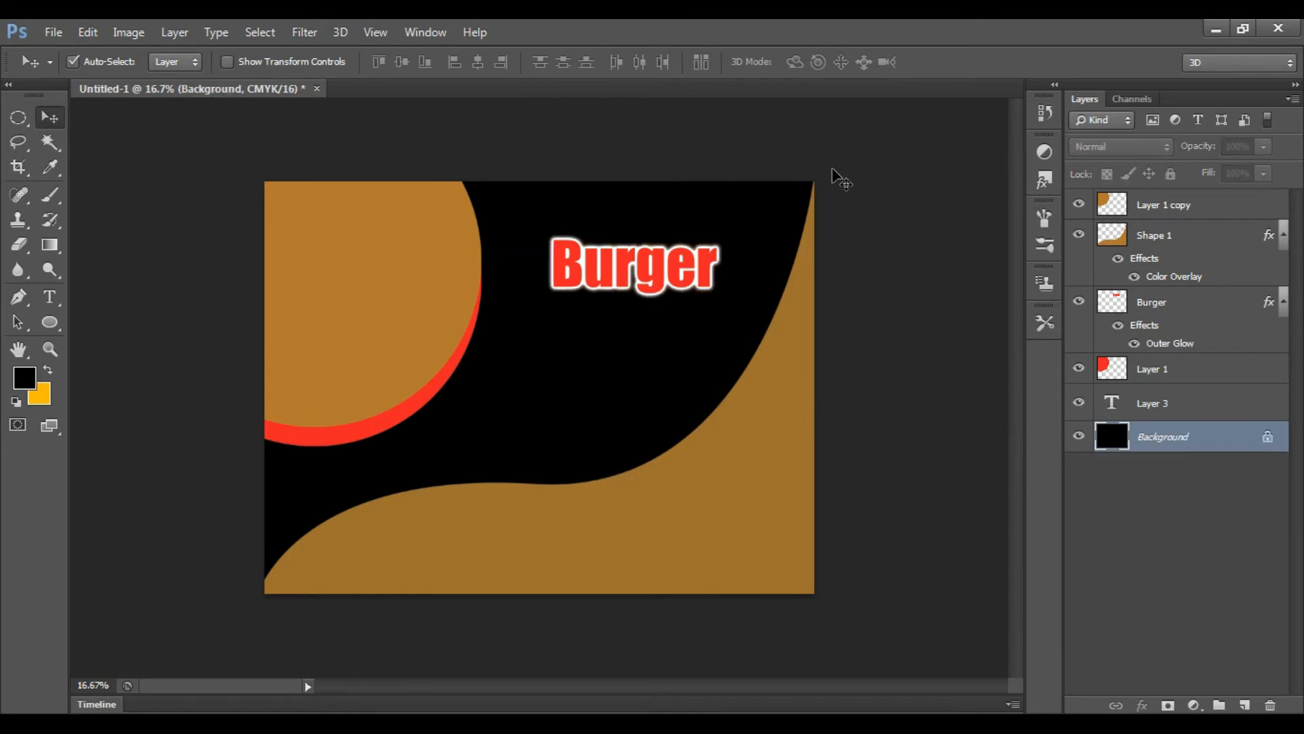
key("ctrl+z")
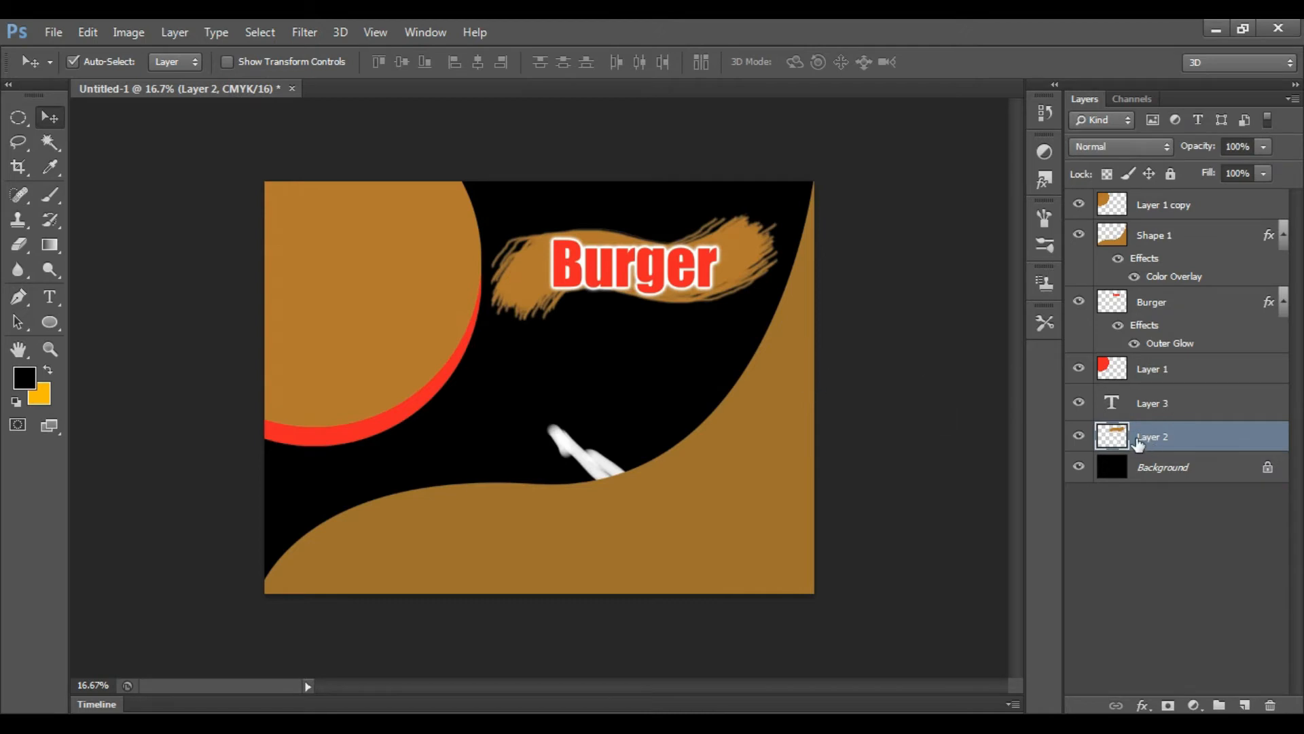
- Erase the white marks on Layer 2 above the wave with an elliptical selection around them, and deselect
left_click(1079, 436)
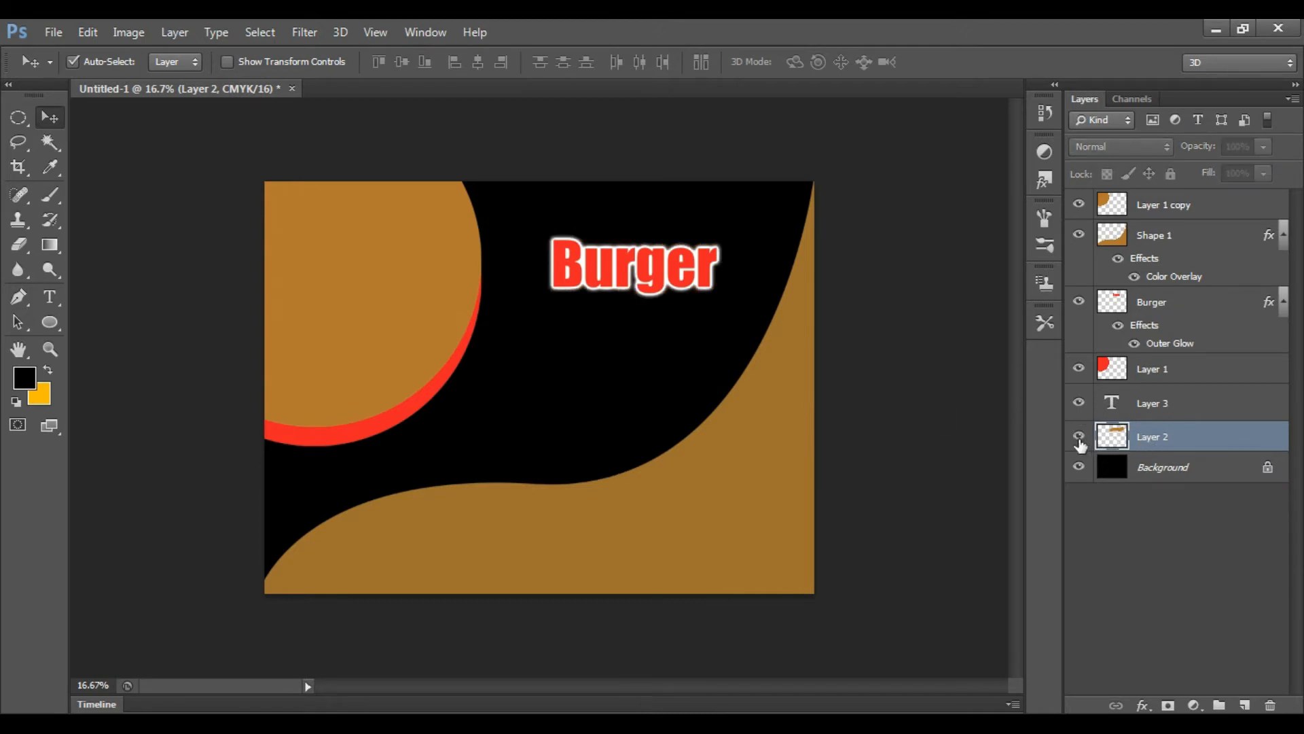
left_click(1079, 436)
left_click(18, 117)
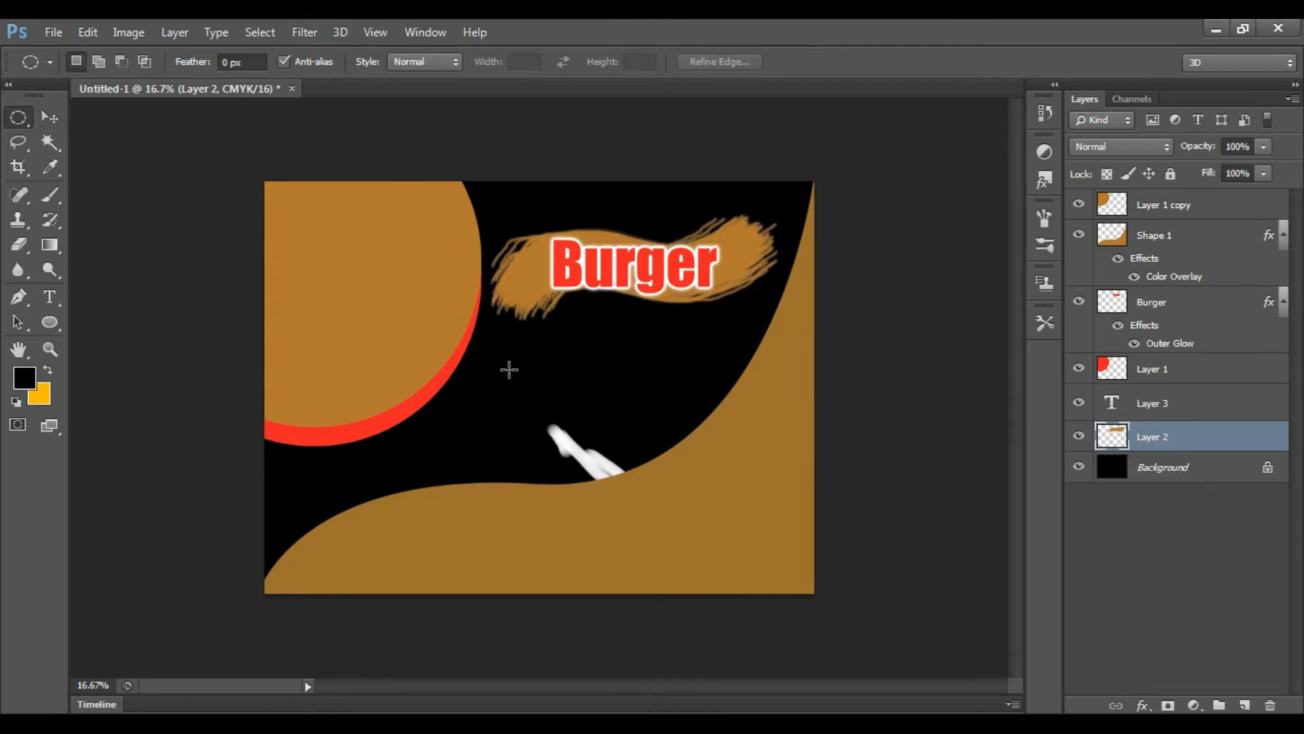
mouse_move(510, 370)
left_mouse_down()
mouse_move(538, 406)
mouse_move(740, 552)
left_mouse_up()
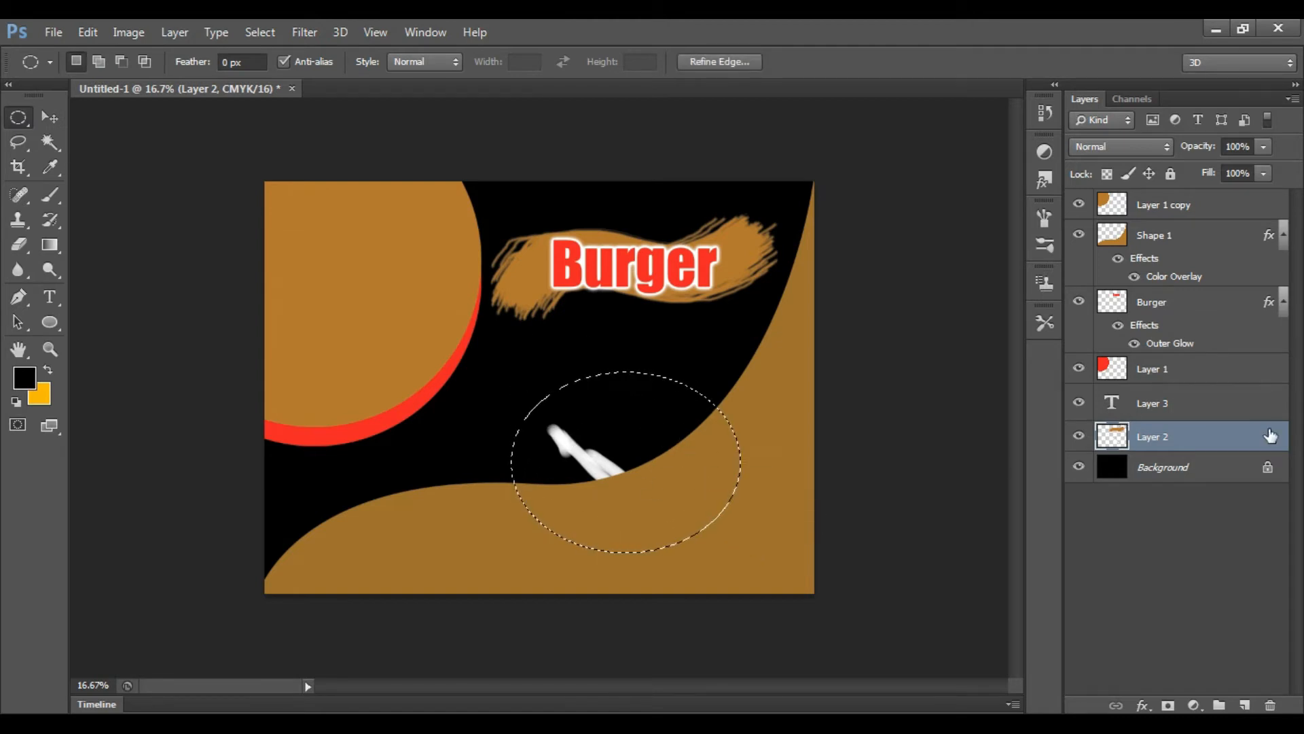
key("Delete")
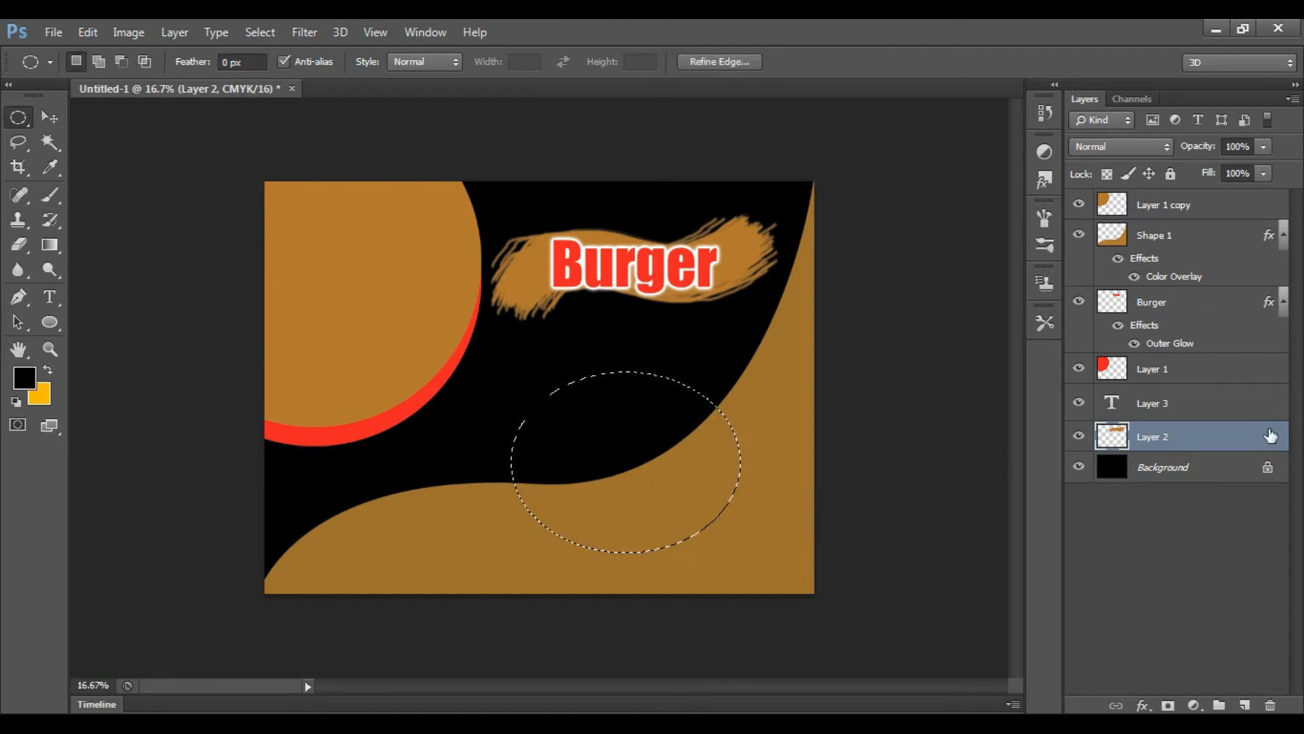
key("ctrl+d")
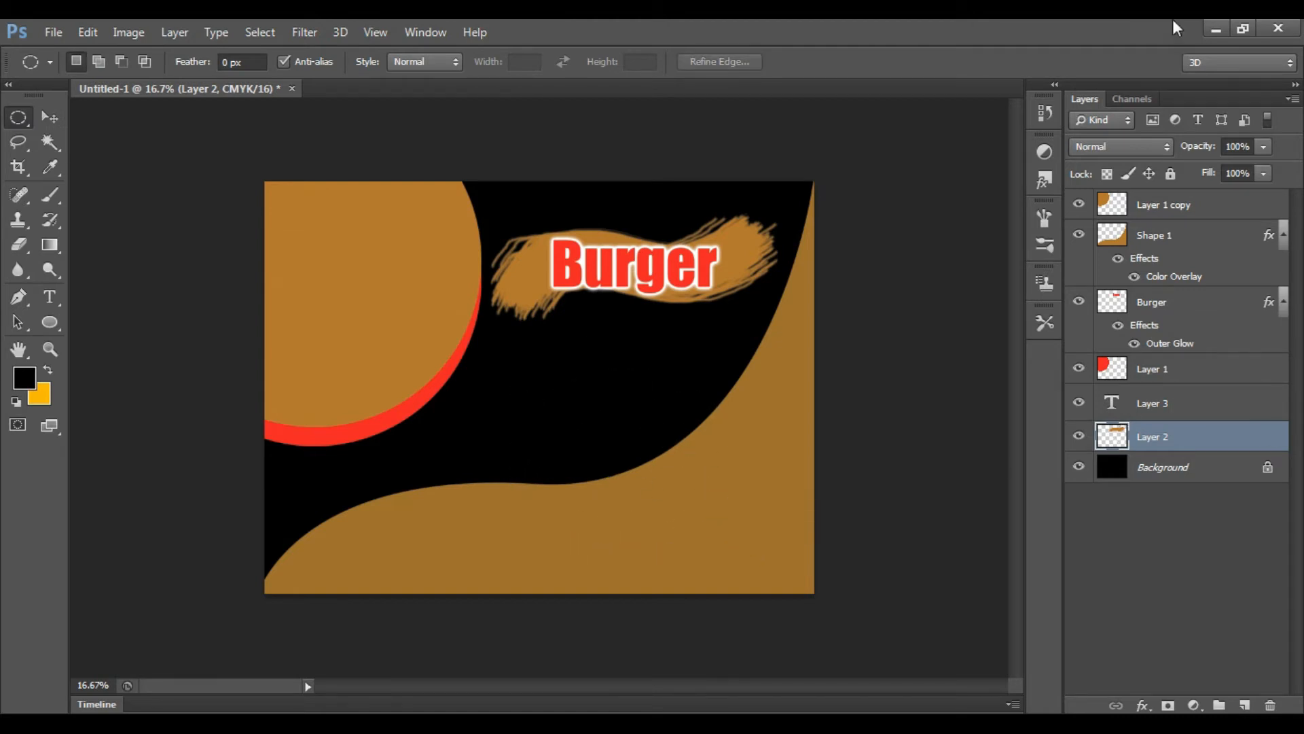
left_click(46, 118)
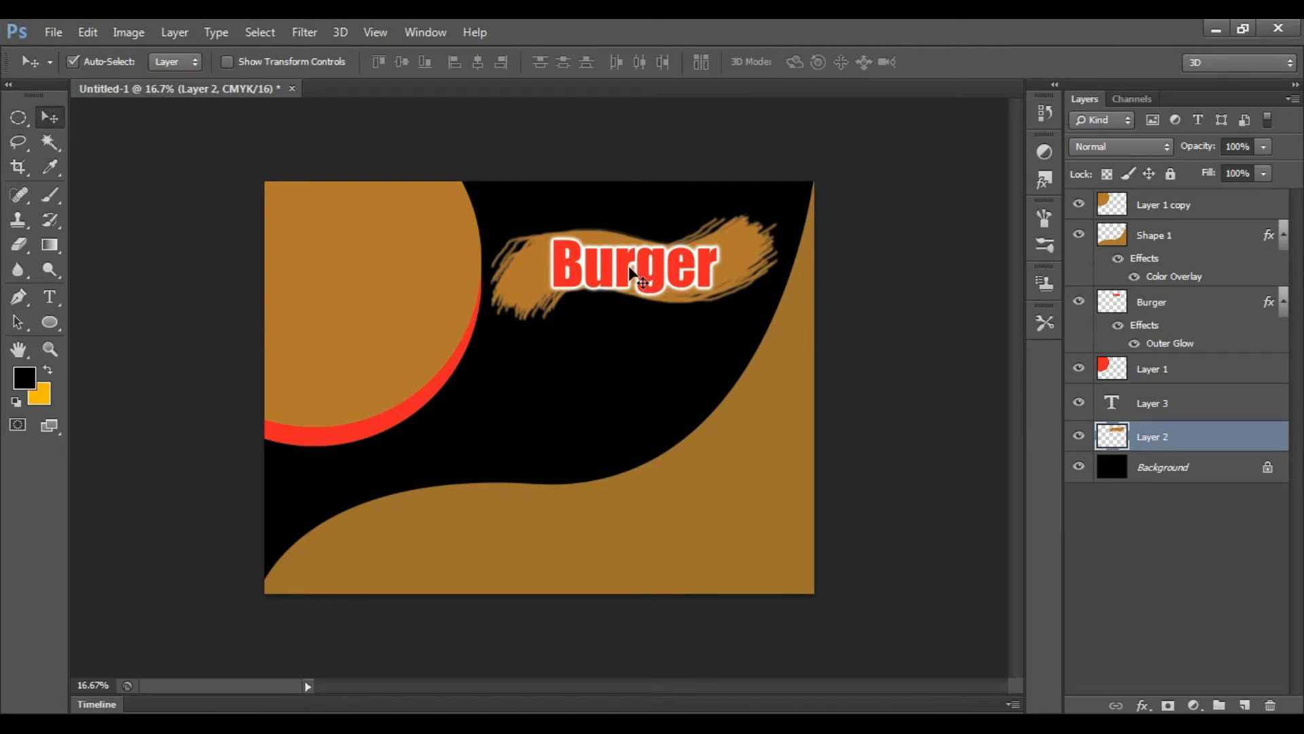
- Start a "20%" text in Impact on the brown corner circle and set its text colour to white ffffff
right_click(604, 268)
left_click(637, 282)
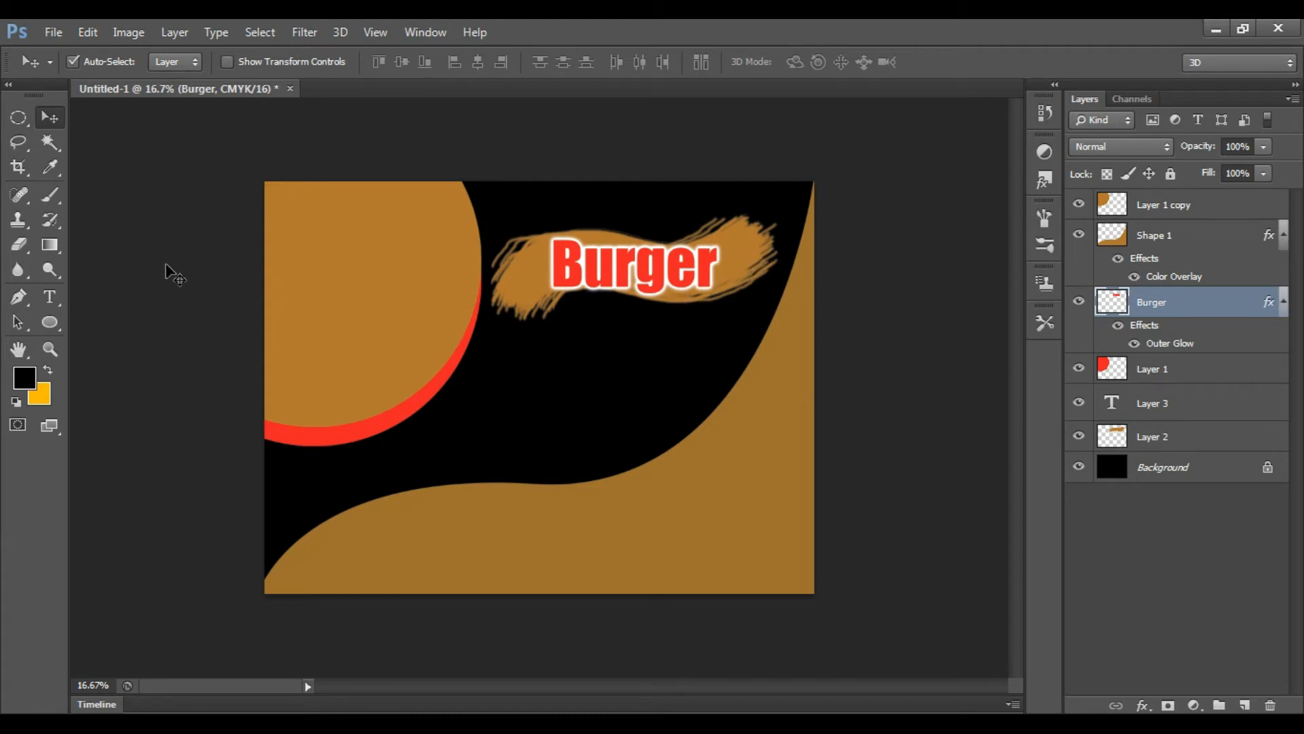
left_click(50, 296)
left_click(304, 286)
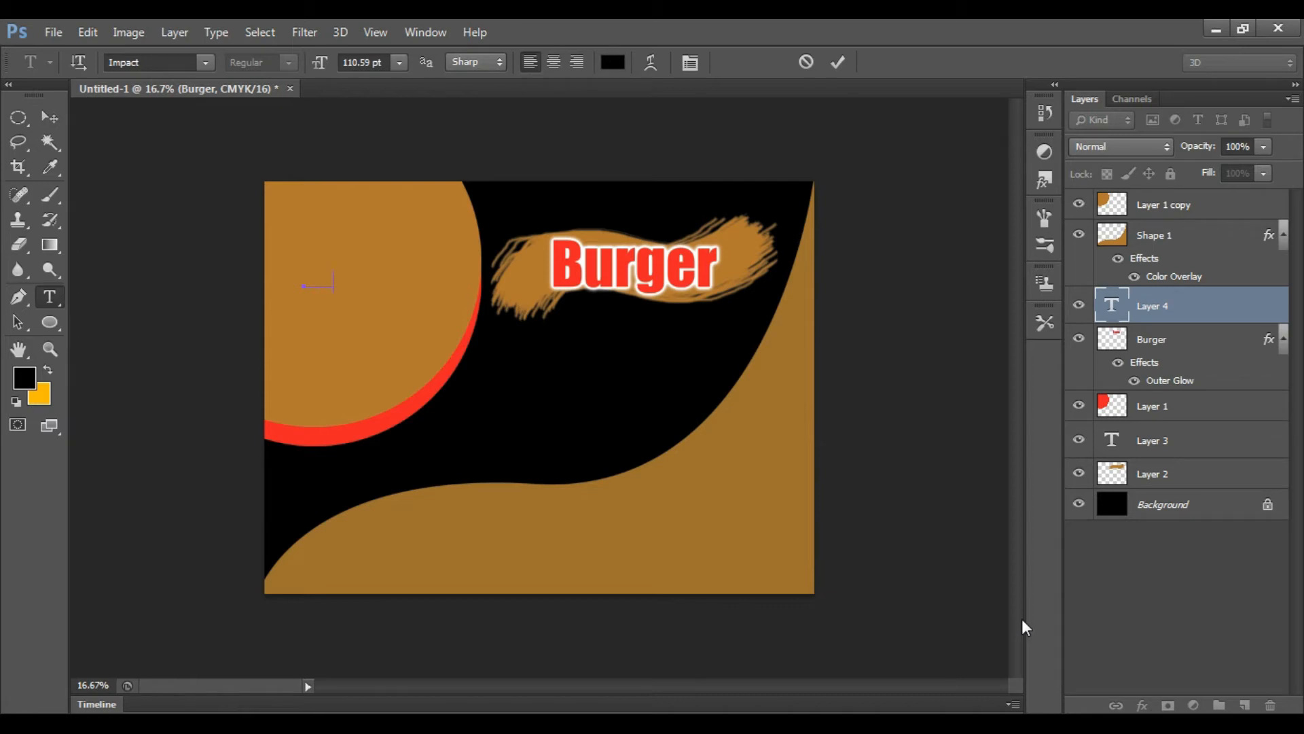
key("ctrl+a")
left_click(612, 62)
left_click_drag(696, 597, 527, 356)
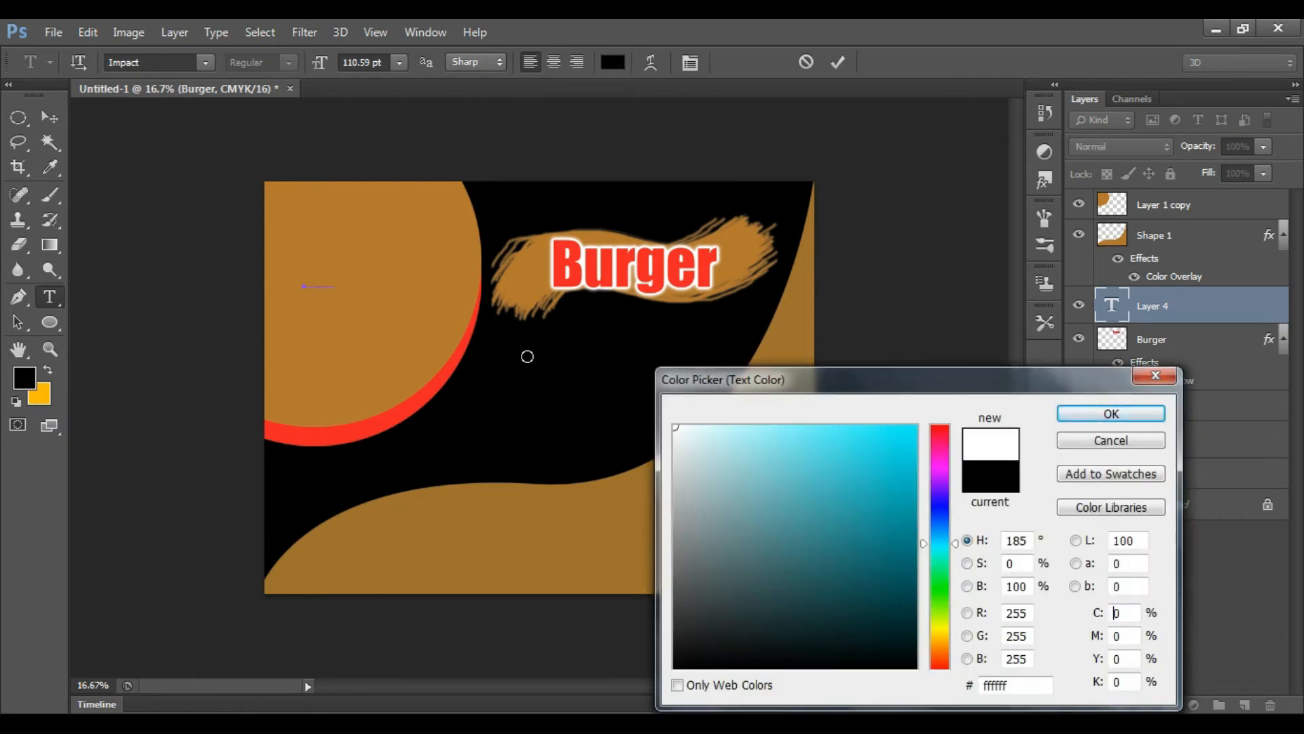
left_click(1111, 413)
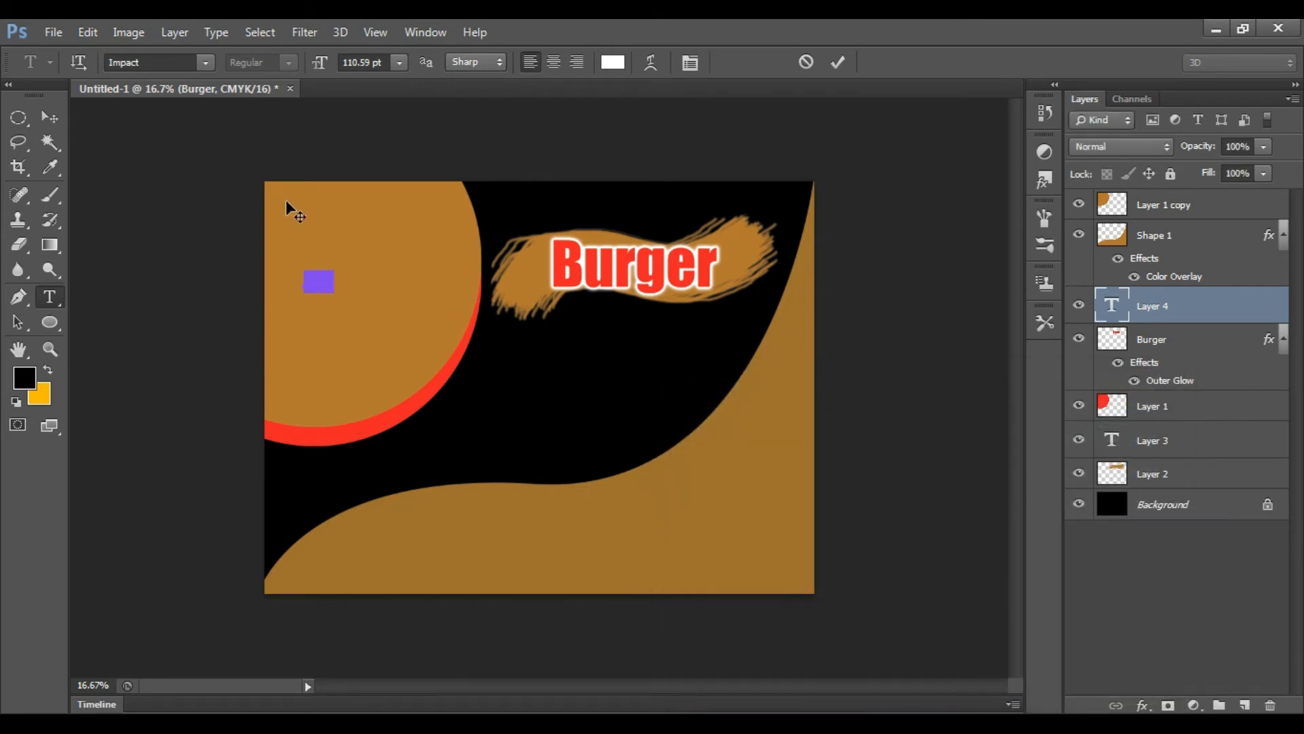
- Set the foreground colour to white and move the 20% text layer above Layer 1 copy
left_click(19, 379)
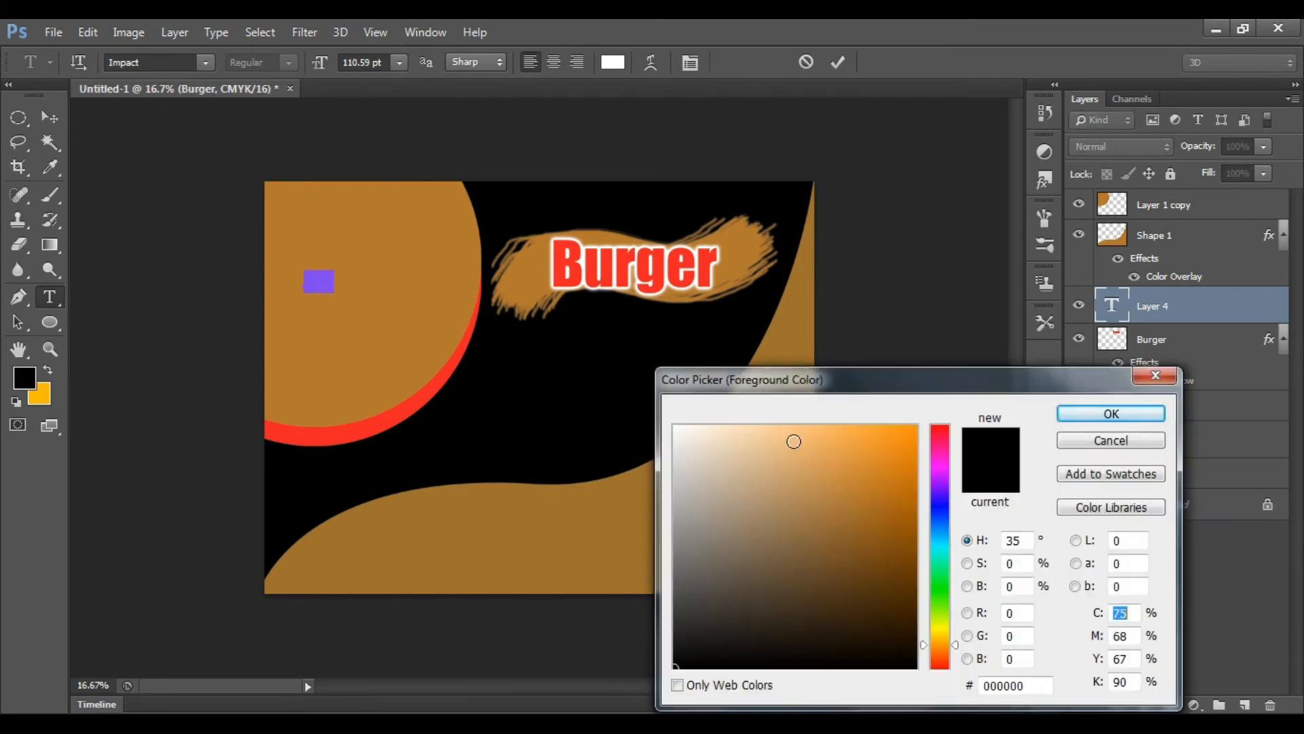
left_click_drag(713, 448, 766, 398)
left_click(1112, 416)
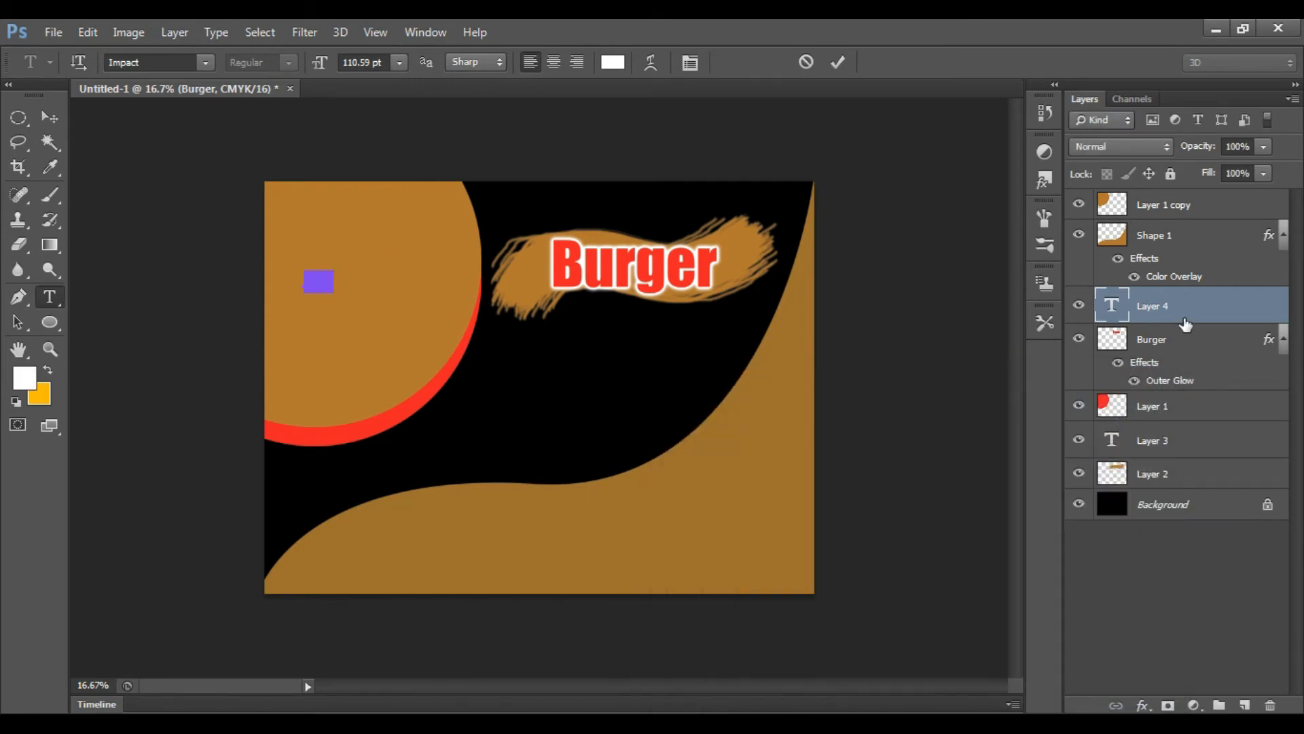
left_click_drag(1181, 319, 1180, 204)
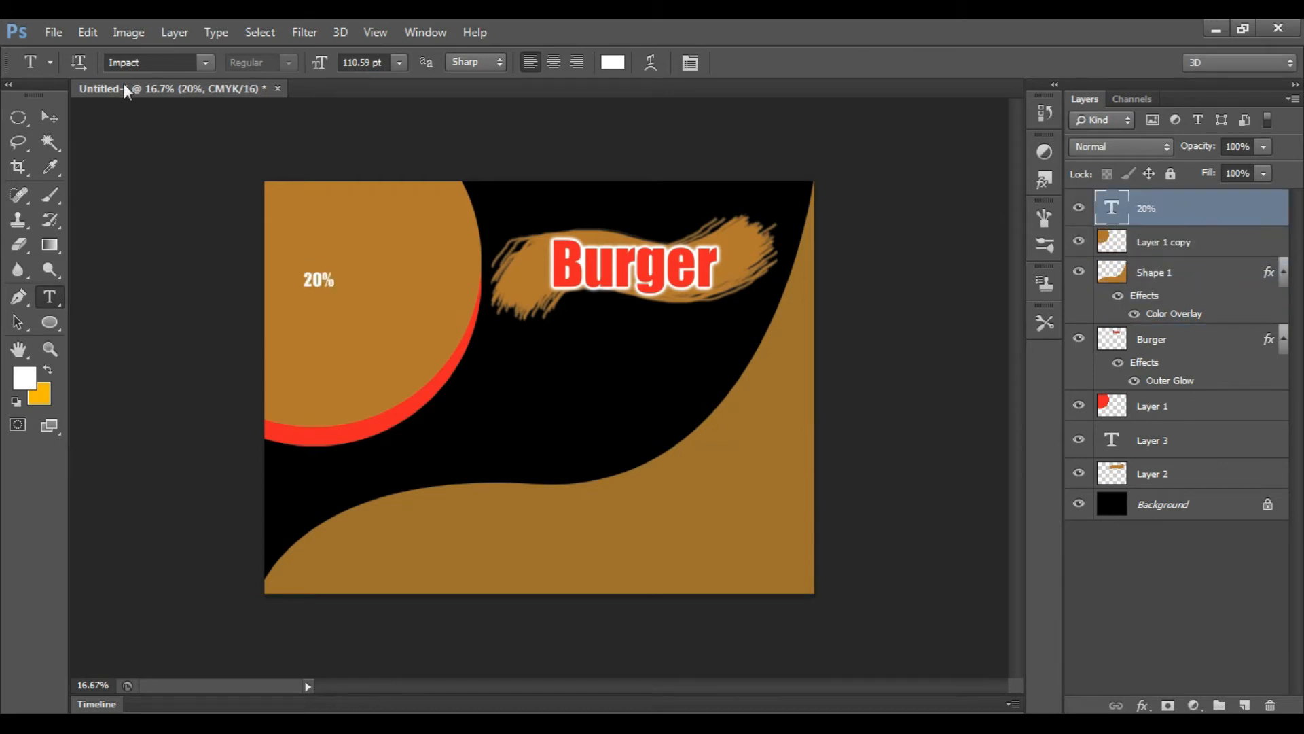
- Scale the 20% text up to about 621.5 pt and position it across the upper part of the brown circle
left_click(48, 115)
key("ctrl+t")
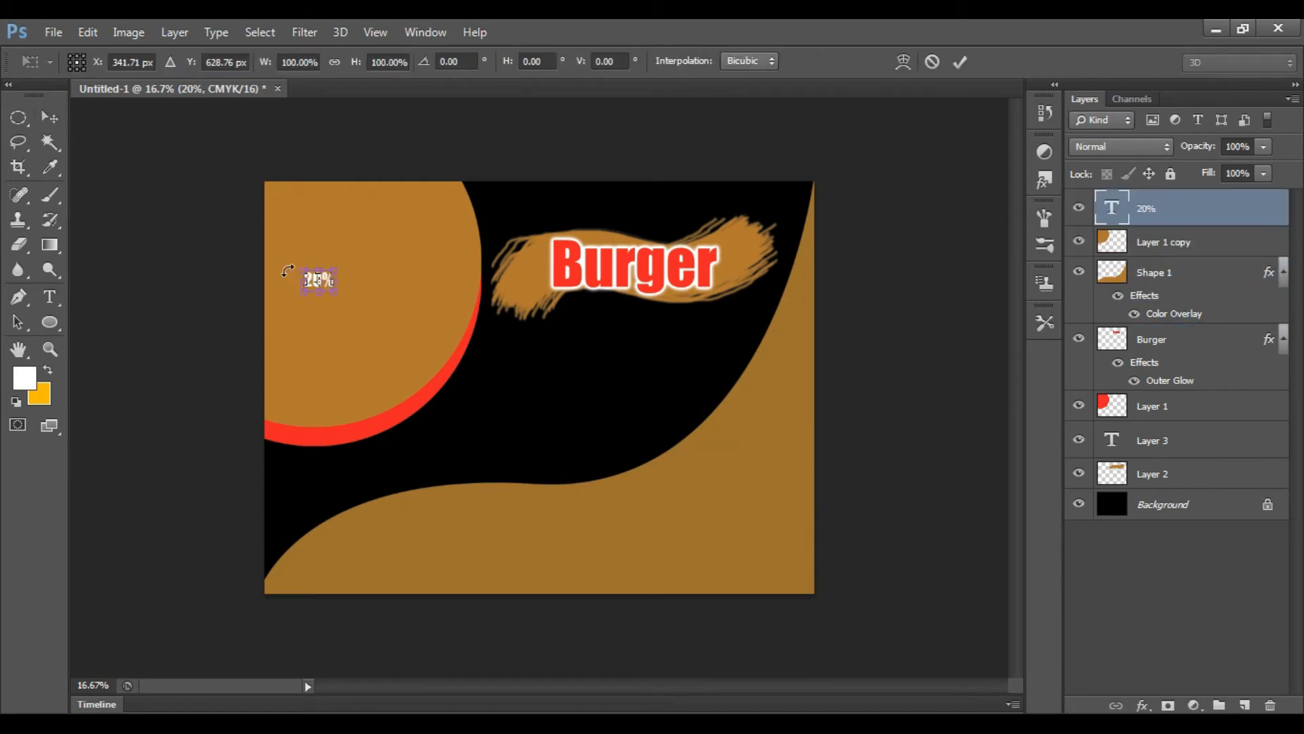
left_click_drag(338, 291, 392, 333)
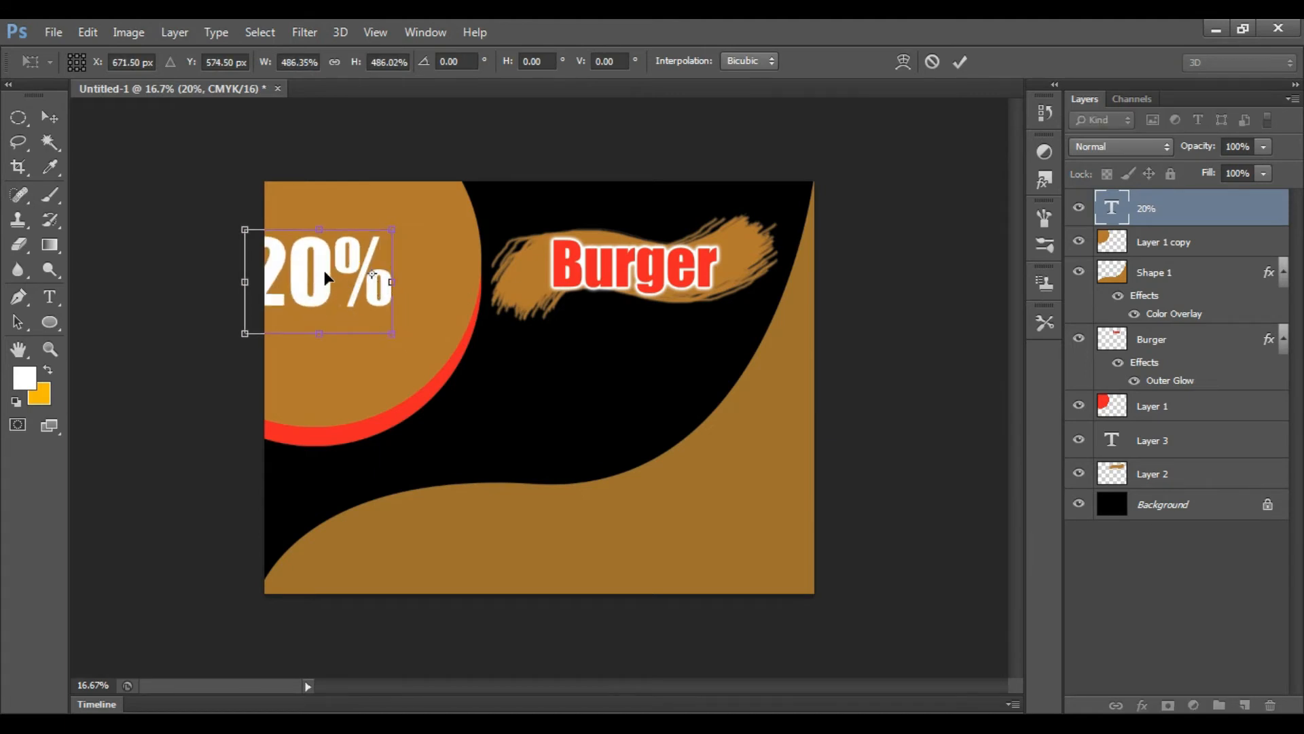
left_click_drag(324, 271, 370, 243)
left_click_drag(439, 308, 445, 314)
key("Return")
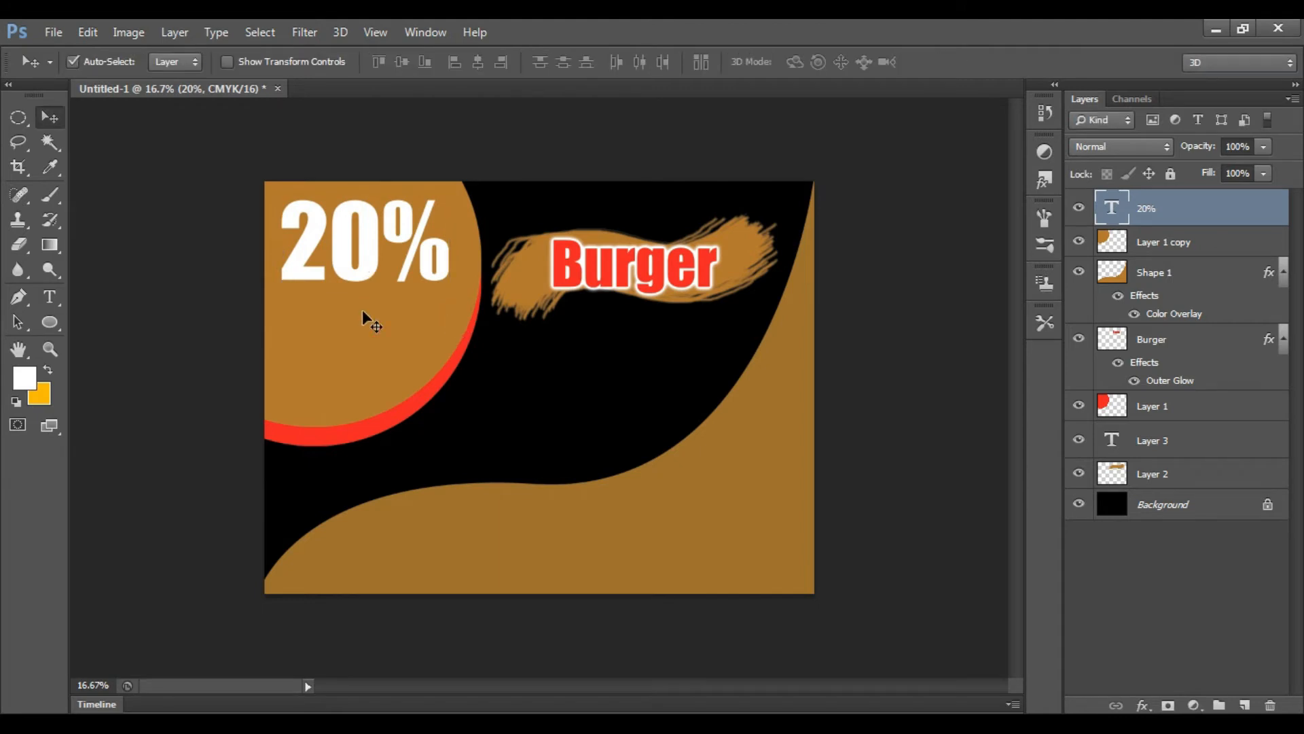
- Add a second line reading "Off" beneath the 20% in the same text layer
left_click(48, 299)
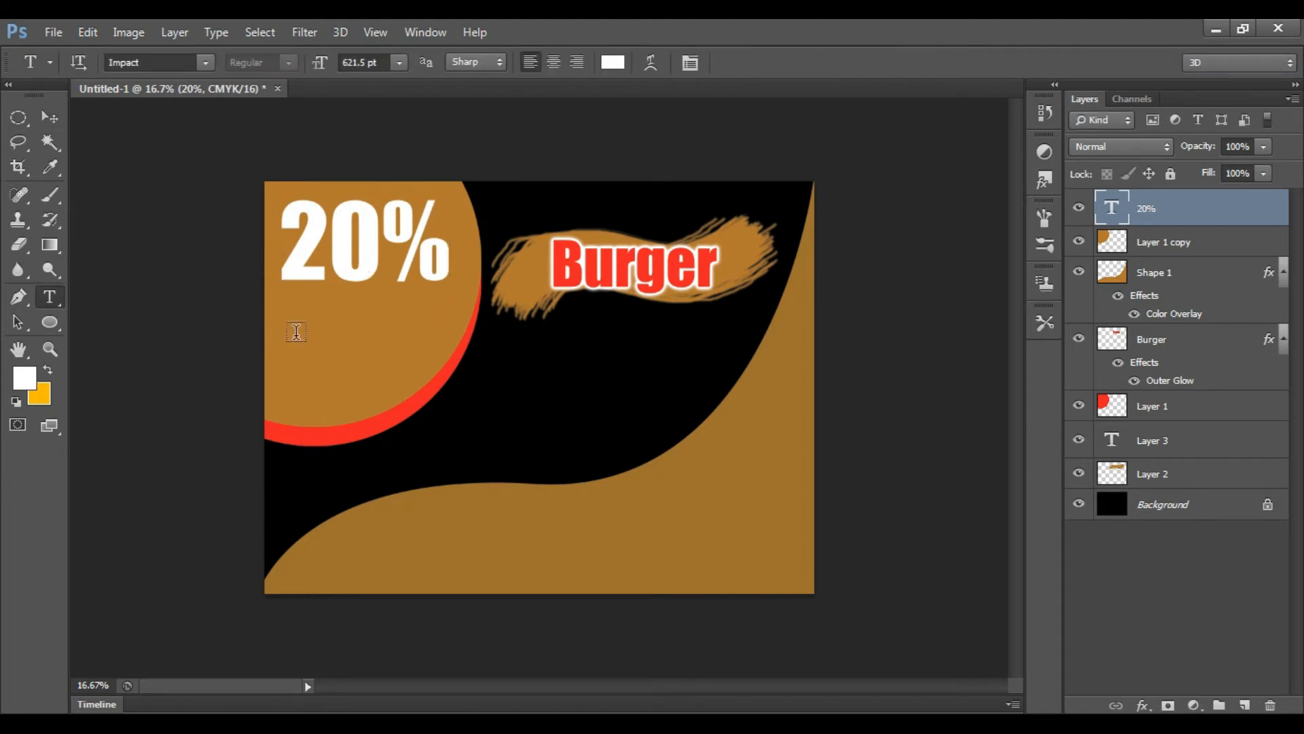
left_click(451, 258)
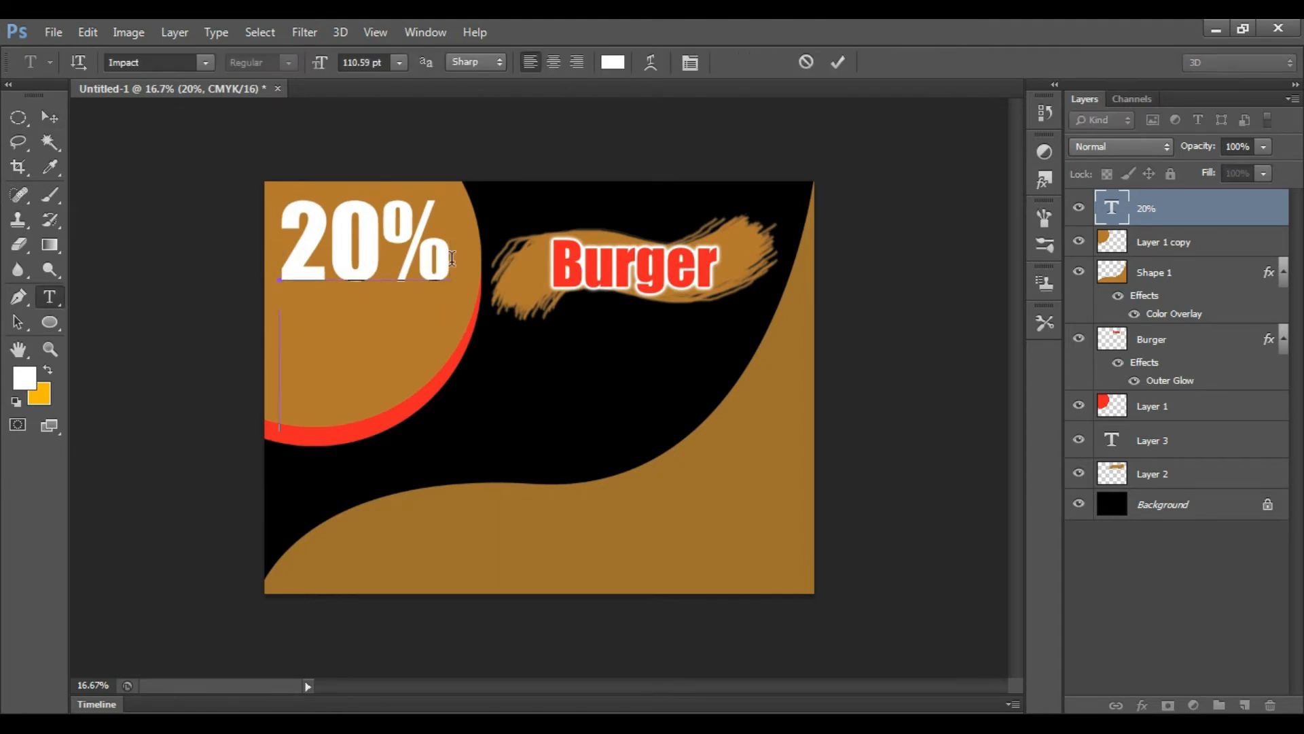
type("Dis")
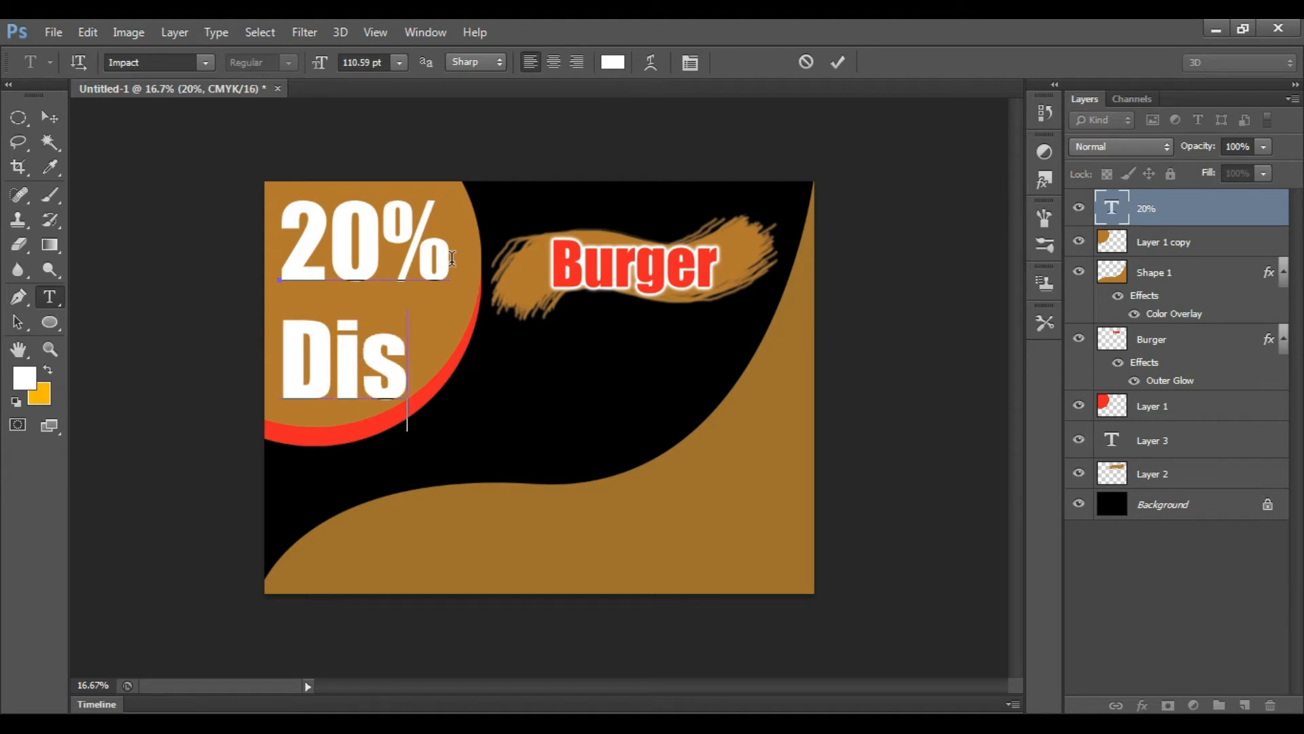
key("BackSpace")
key("BackSpace")
key("BackSpace")
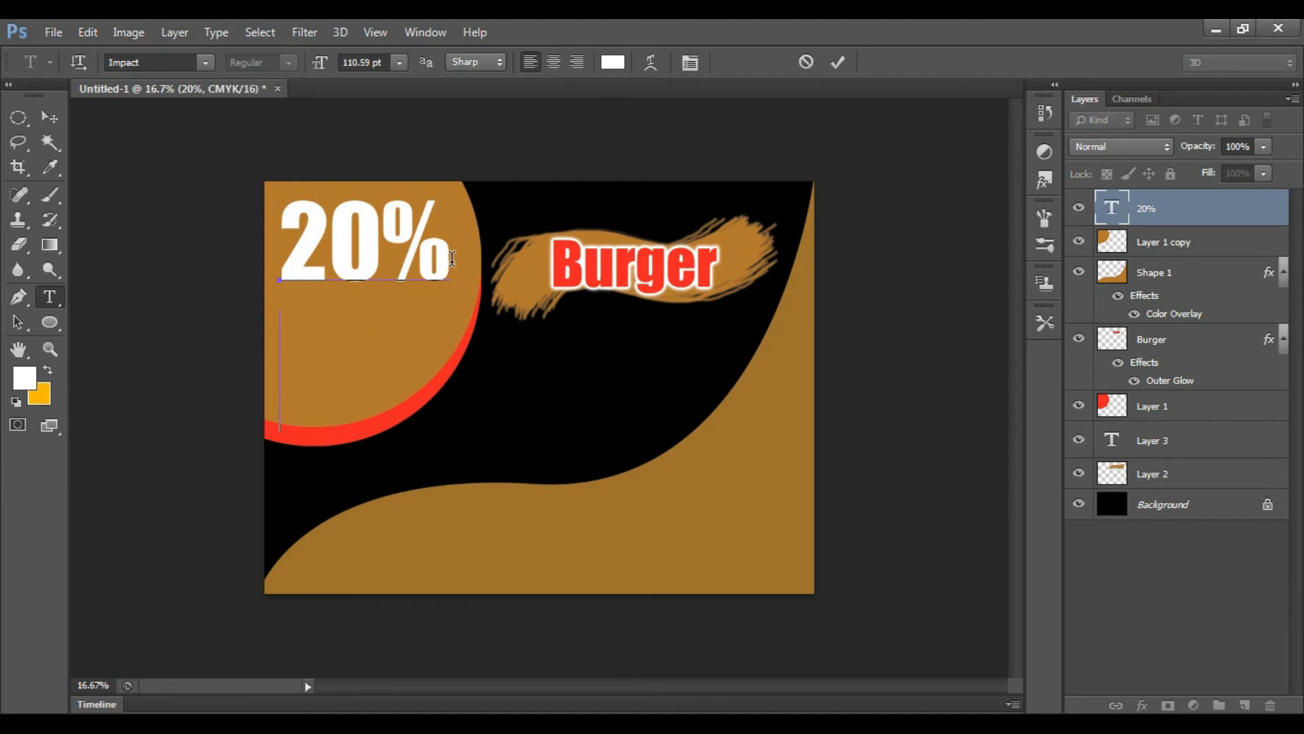
type("ogg")
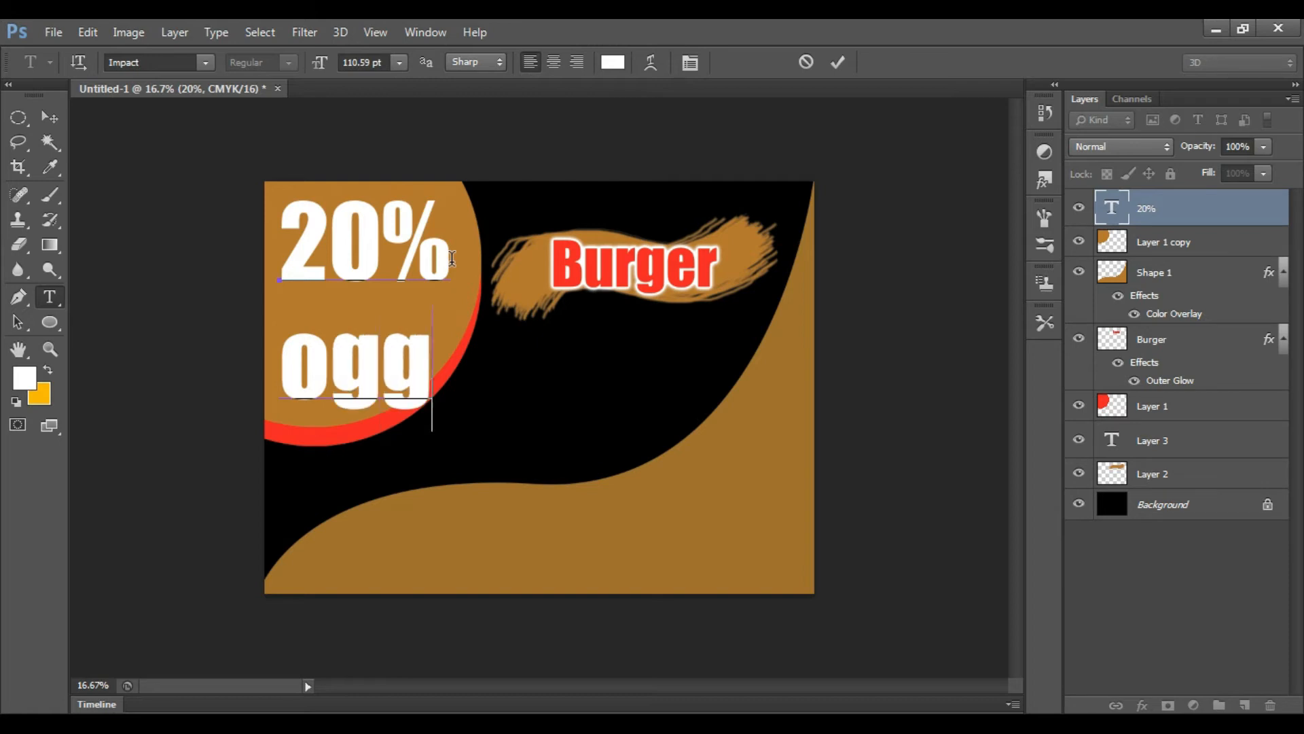
key("BackSpace")
key("BackSpace")
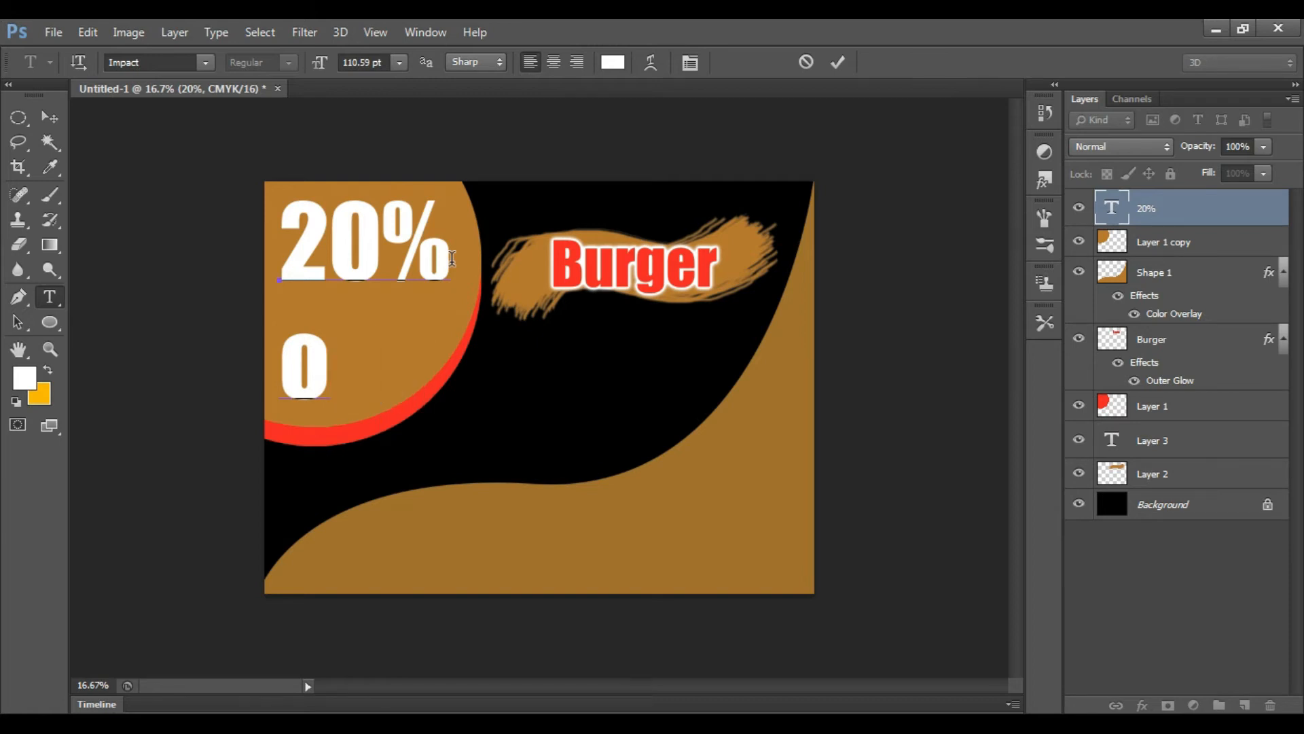
key("BackSpace")
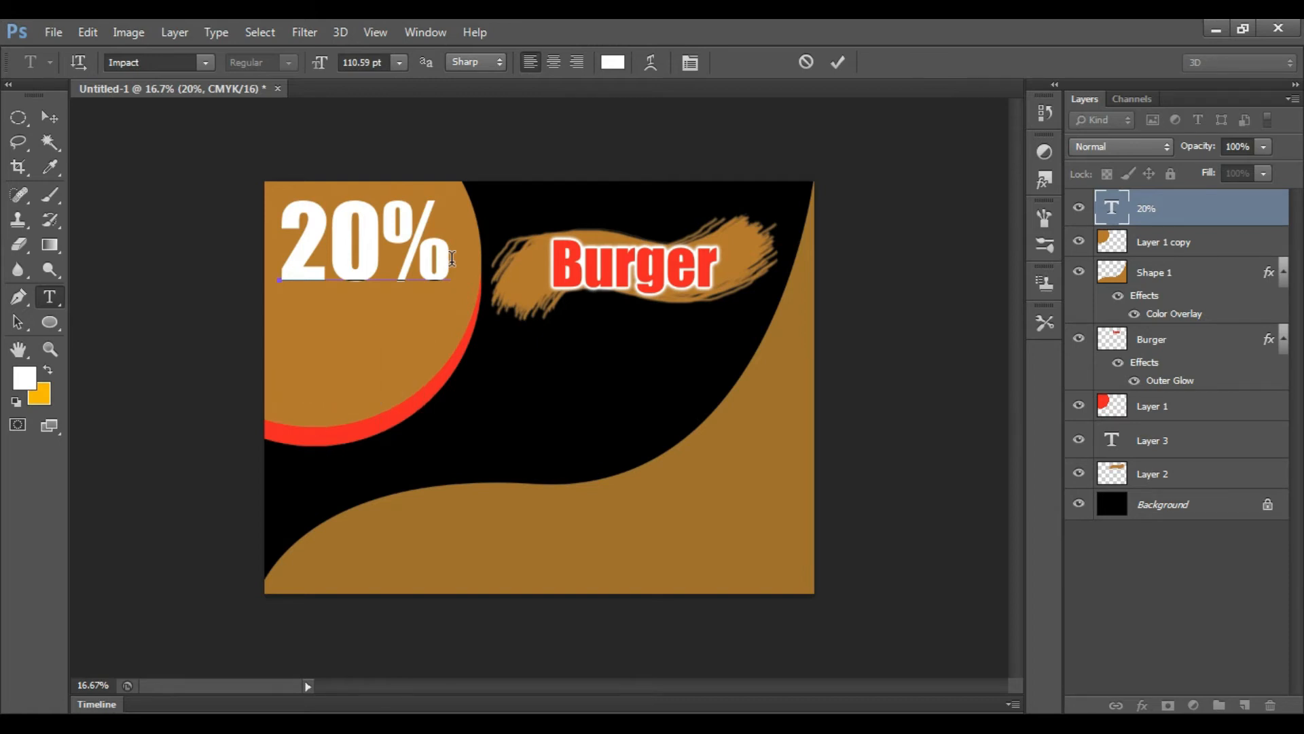
type("0% O")
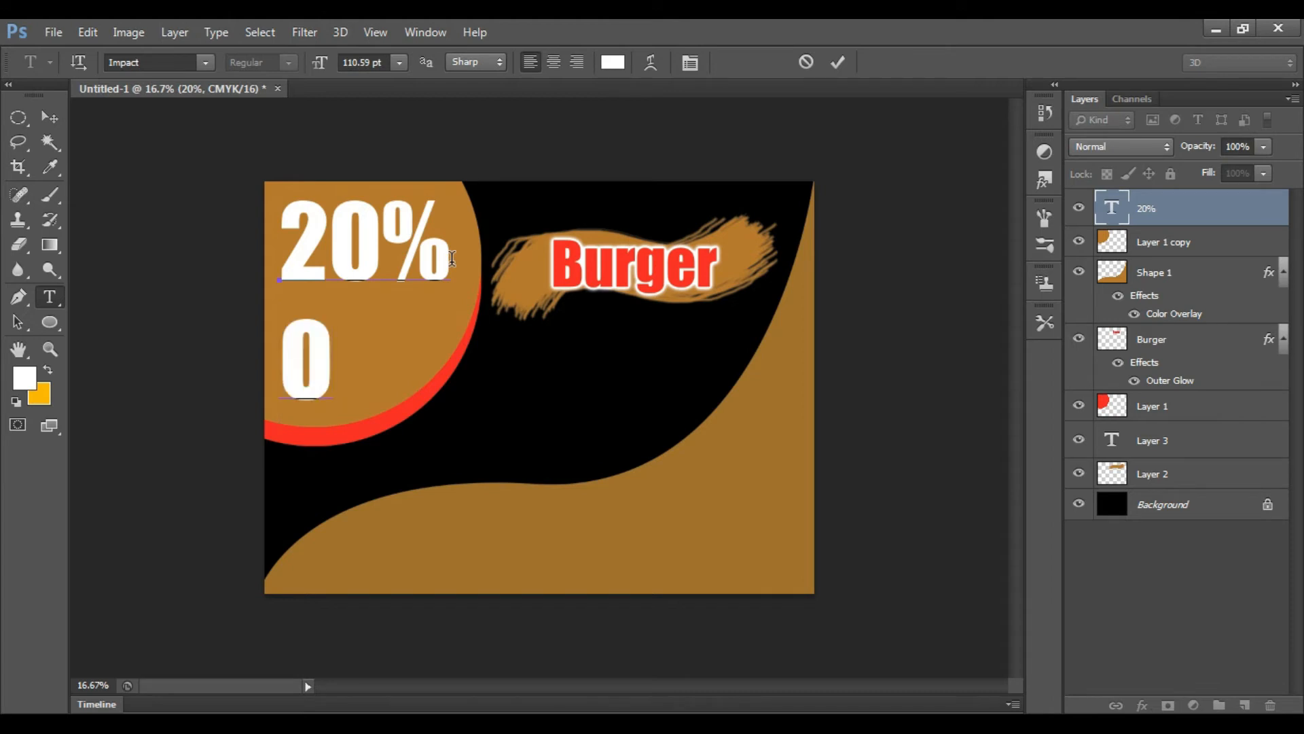
type("ff")
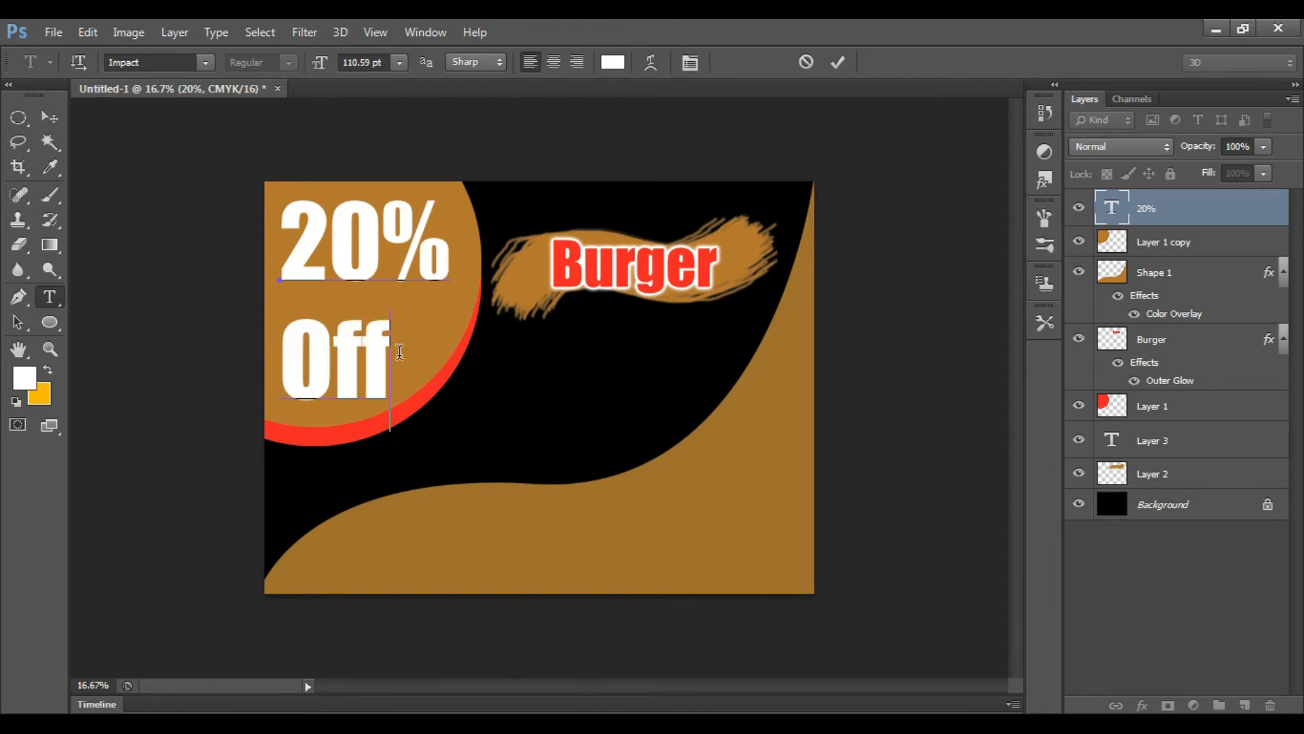
- Set the font size of the word "Off" to 109.59 pt and commit the text
left_click_drag(400, 351, 300, 350)
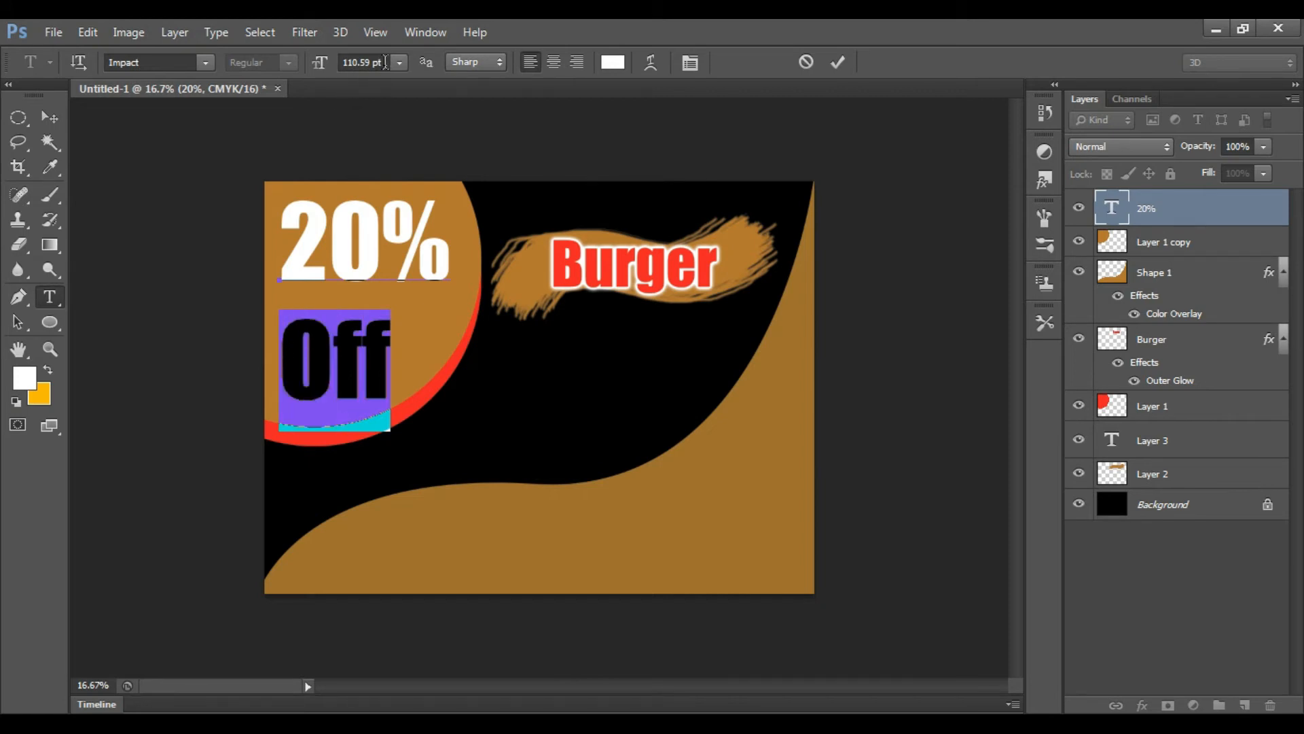
left_click_drag(385, 62, 311, 72)
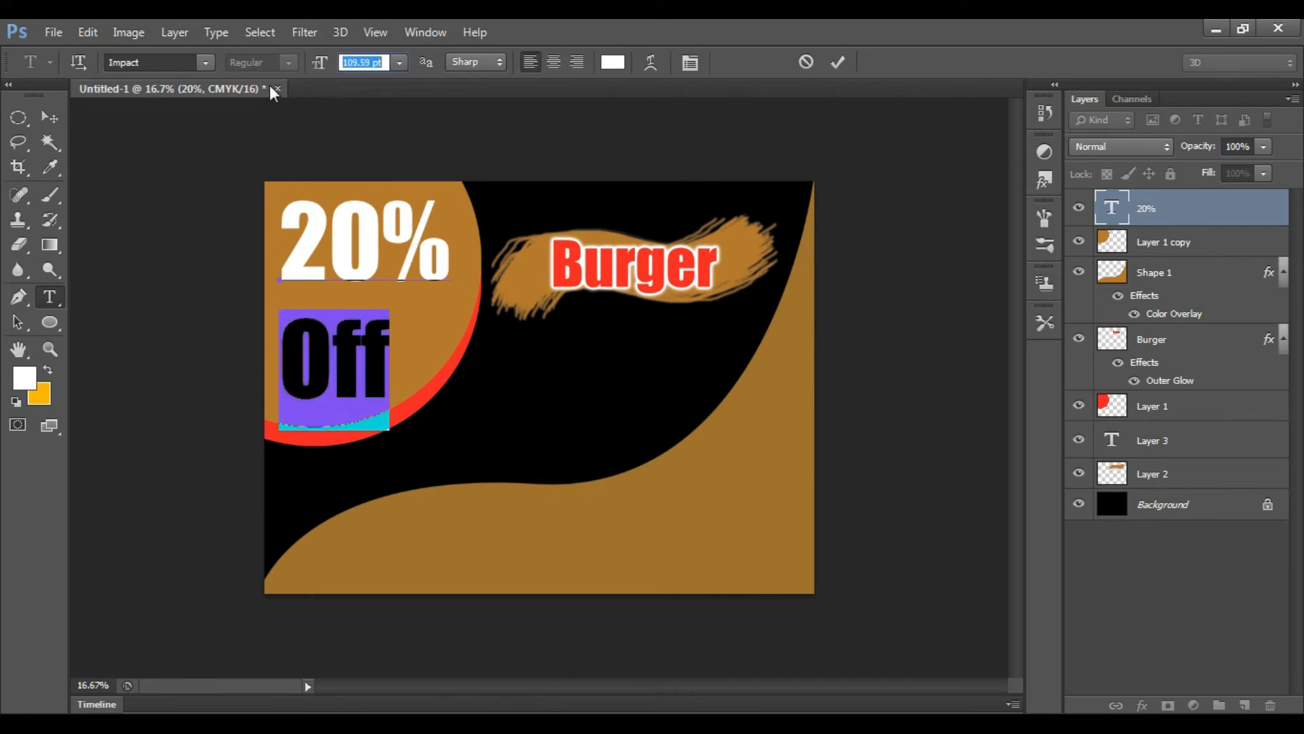
left_click(53, 116)
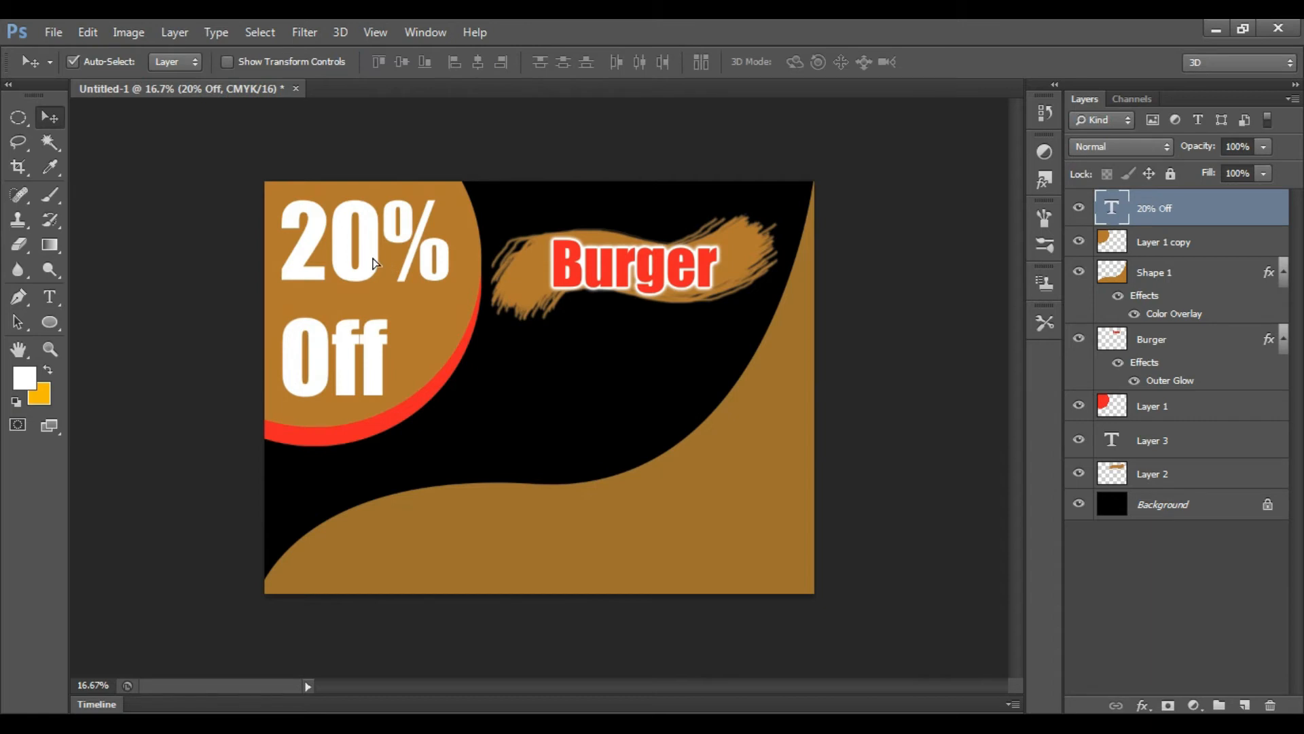
- Move the 20% Off text slightly down and increase the font size of its 20% line until it nearly spans the circle
left_click_drag(374, 261, 284, 267)
left_click(49, 299)
left_click(385, 60)
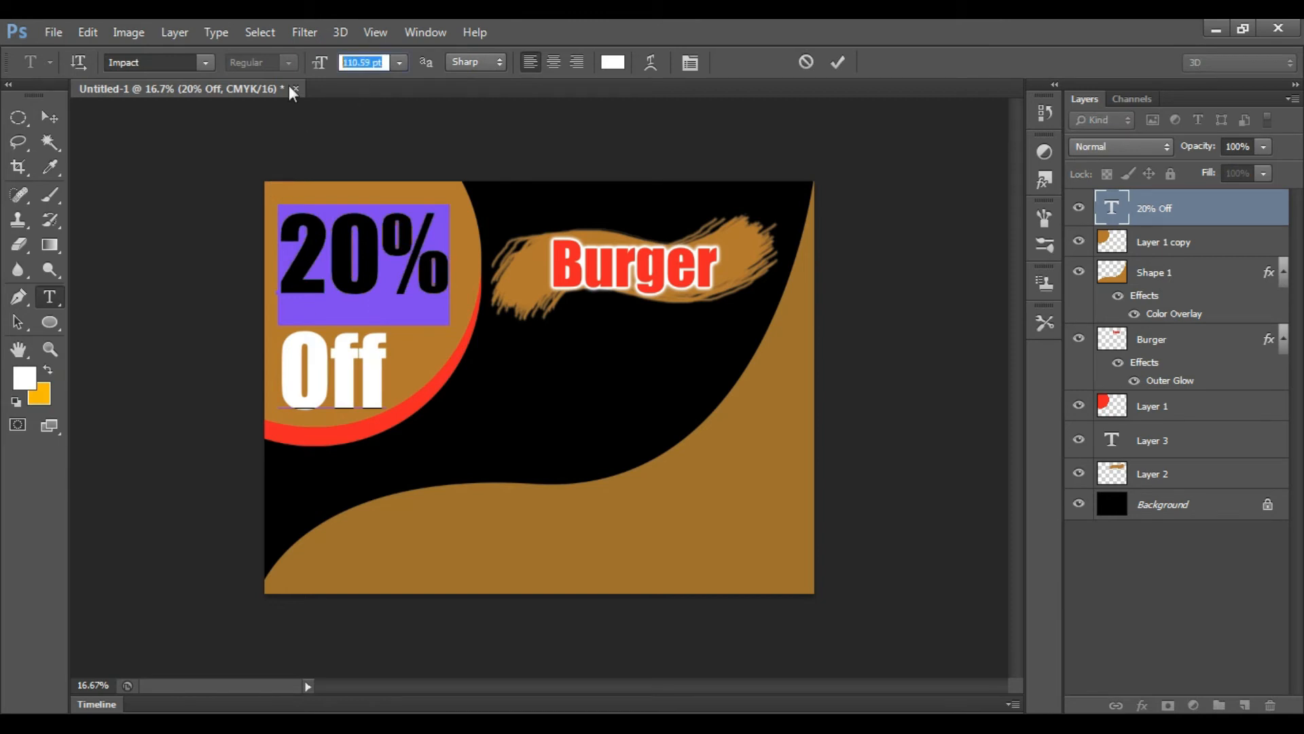
key("Up")
key("Up")
key("Up")
key("Up")
key("Up")
key("Up")
key("Up")
key("Up")
key("Up")
key("Up")
key("Up")
key("Up")
key("Up")
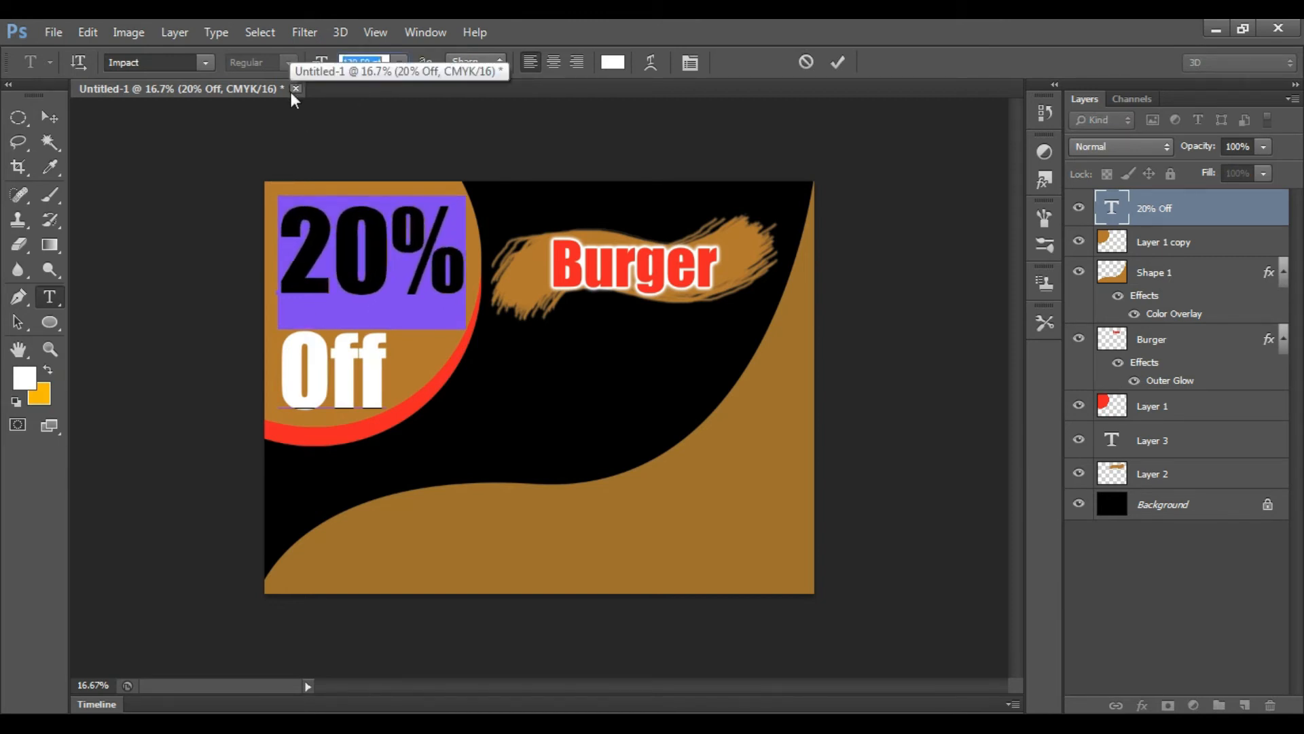
left_click(48, 122)
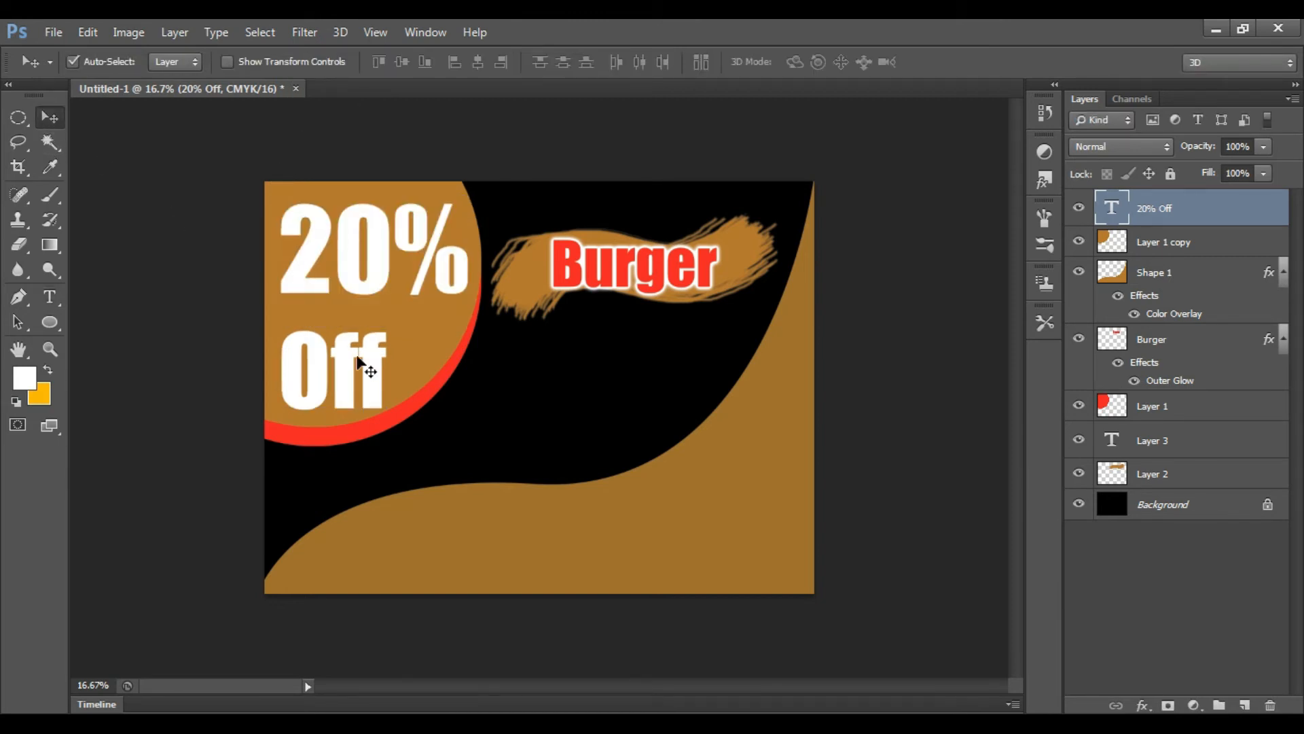
- Tighten the leading of the whole 20% Off text to about 98 pt so "Off" sits close beneath the 20%
left_click(50, 297)
left_click(360, 365)
key("ctrl+a")
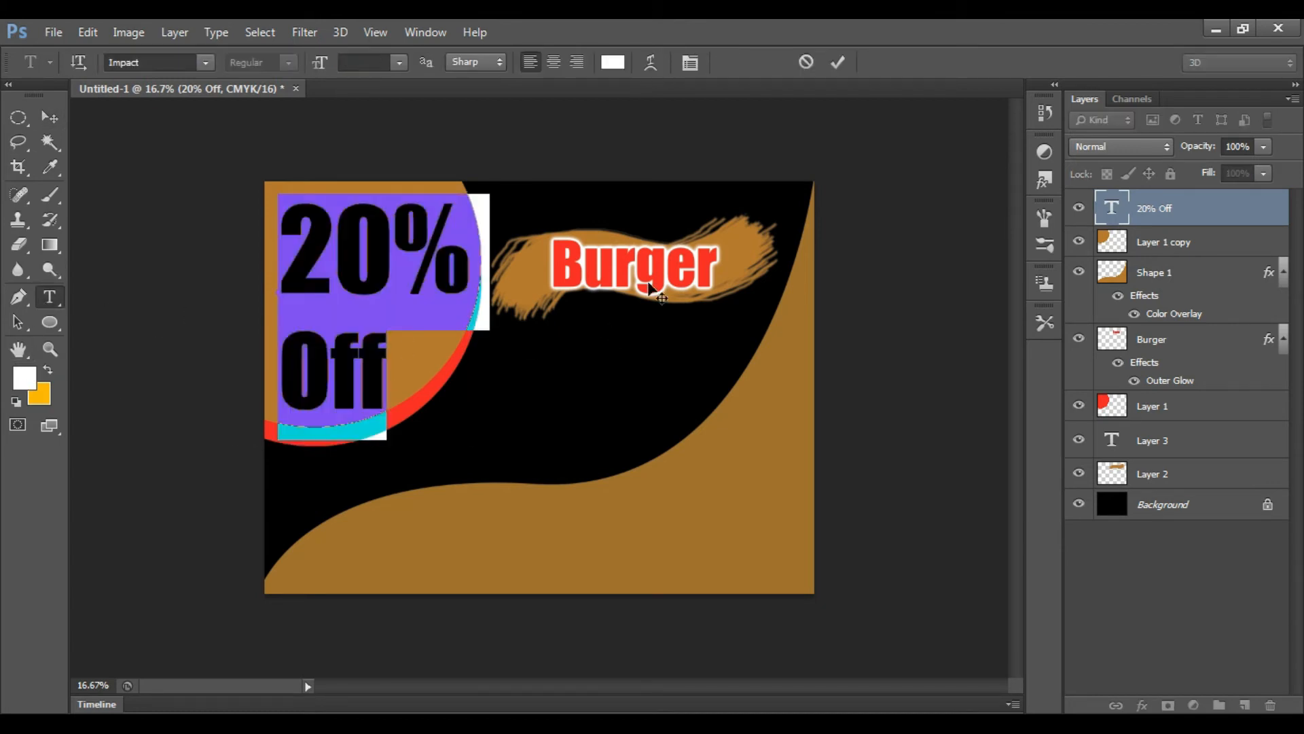
key("ctrl+t")
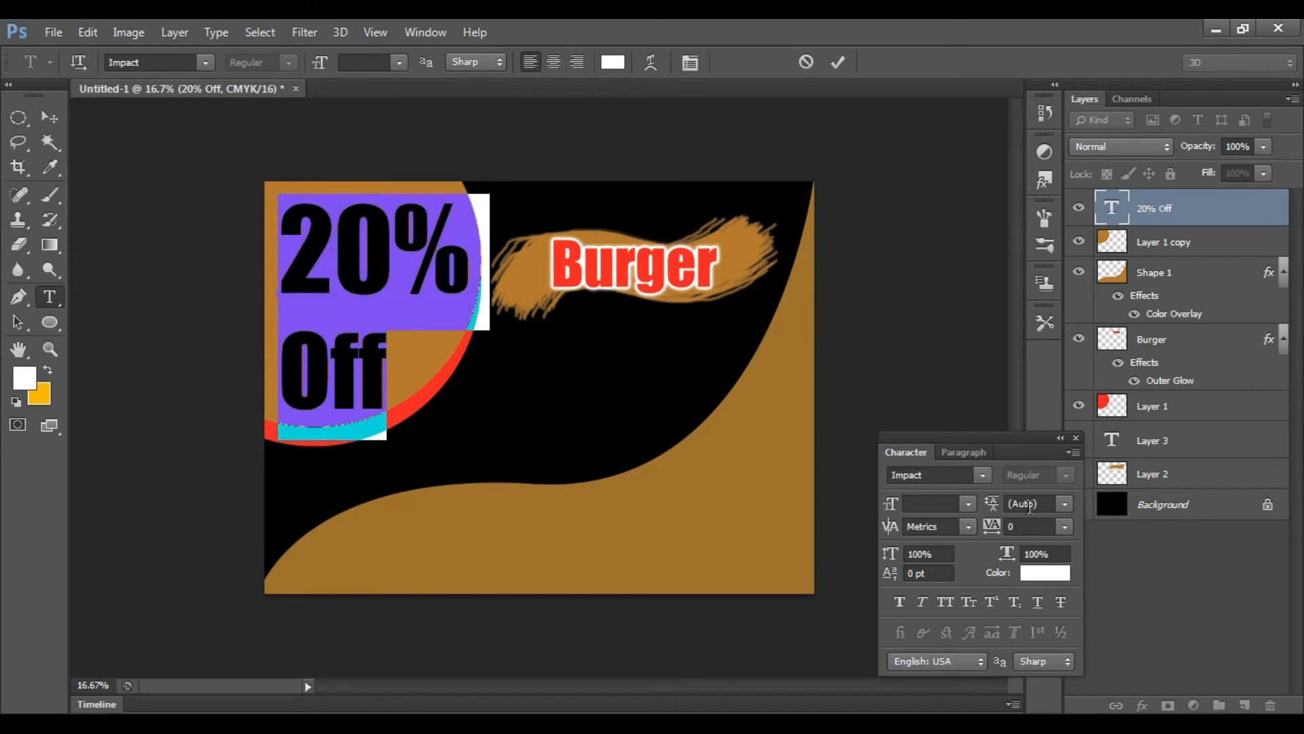
left_click(1029, 505)
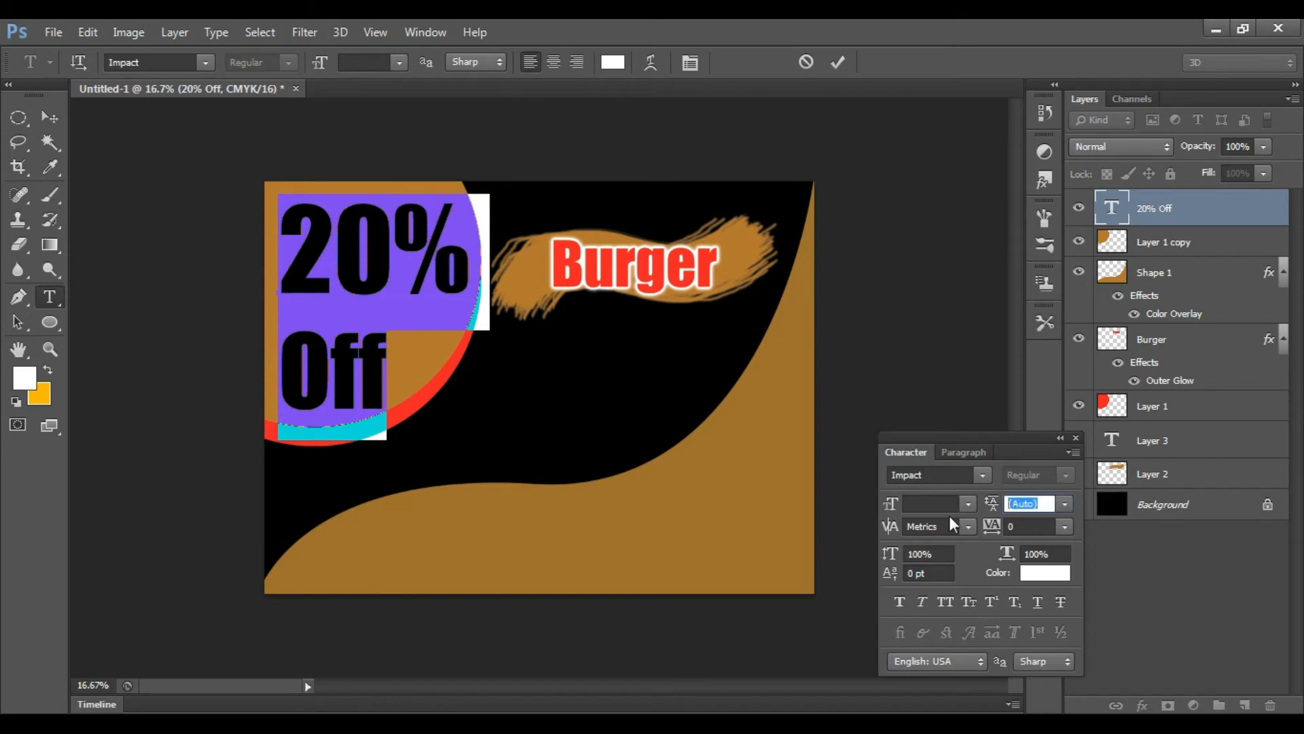
type("1")
key("Return")
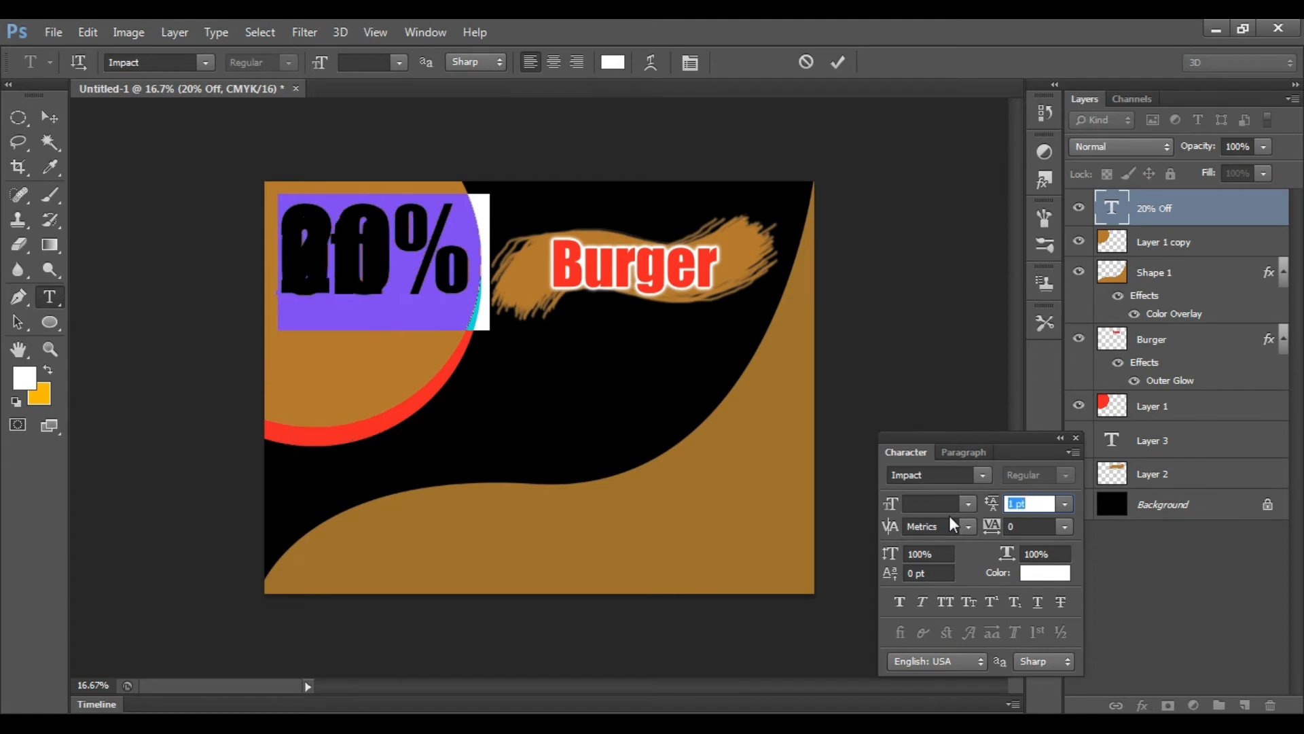
key("Up")
key("Up")
key("Up")
key("Up")
key("Up")
key("Up")
key("Up")
key("Up")
key("Up")
key("Up")
key("Up")
key("Up")
key("Up")
key("Up")
key("Up")
key("Up")
key("Up")
key("Up")
key("Up")
key("Up")
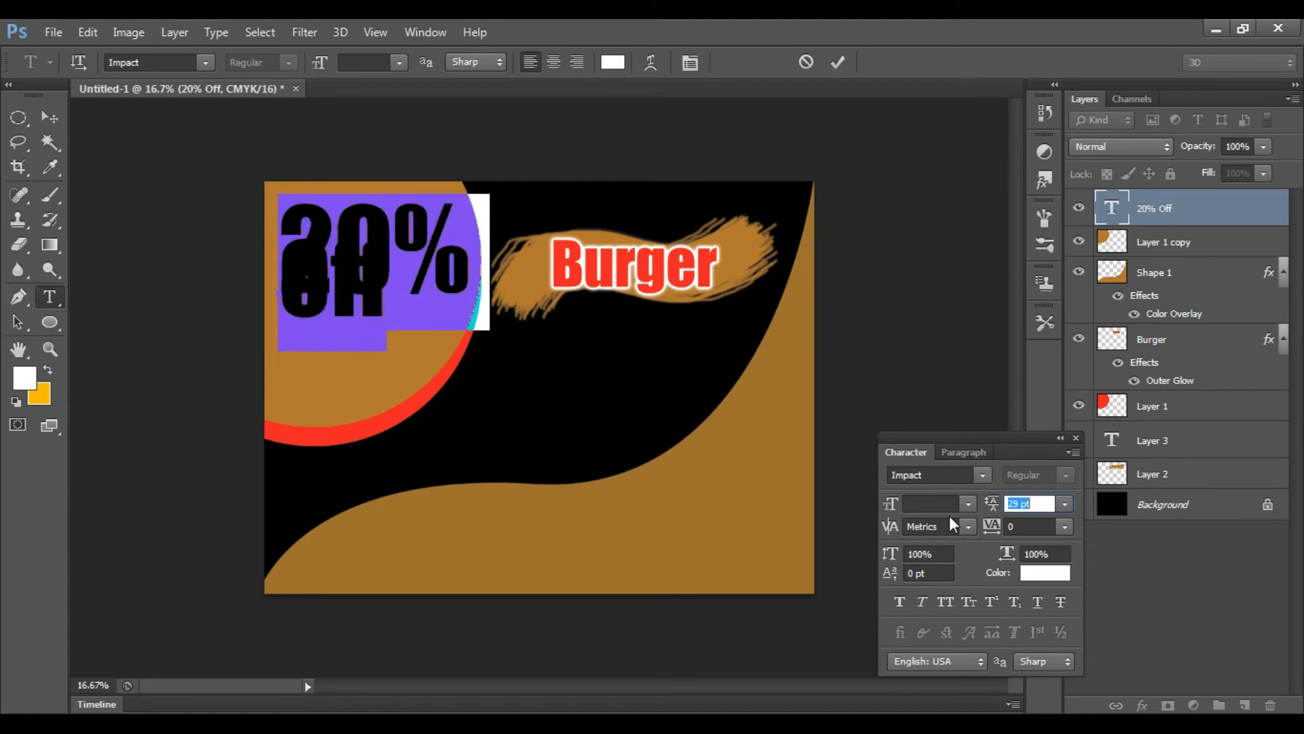
key("Up")
key("Up")
key("Up")
key("Up")
key("Up")
key("Up")
key("Up")
key("Up")
key("Up")
key("Up")
key("Up")
key("Up")
key("Up")
key("Up")
key("Up")
key("Up")
key("Up")
key("Up")
key("Up")
key("Up")
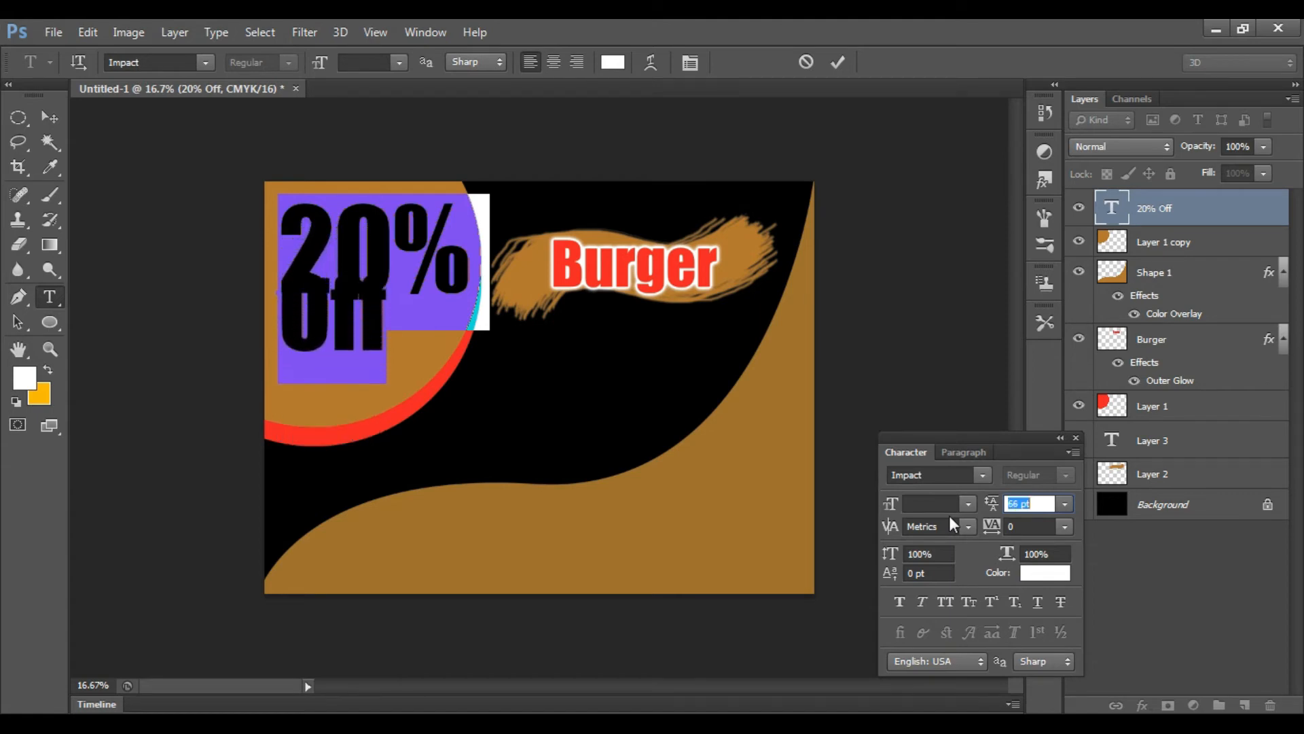
key("Up")
key("Up")
key("Up")
key("Up")
key("Up")
key("Up")
key("Up")
key("Up")
key("Up")
key("Up")
key("Up")
key("Up")
key("Up")
key("Up")
key("Up")
key("Up")
key("Up")
key("Up")
key("Up")
key("Up")
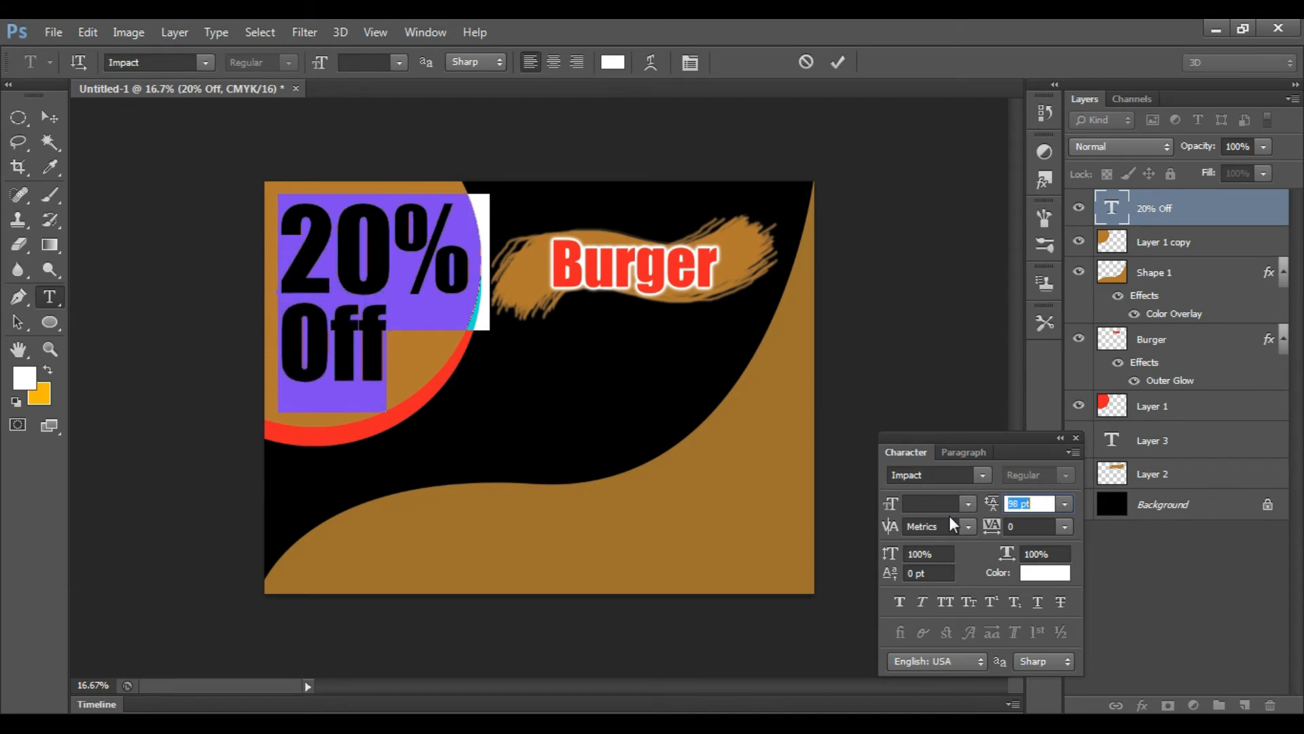
left_click(51, 118)
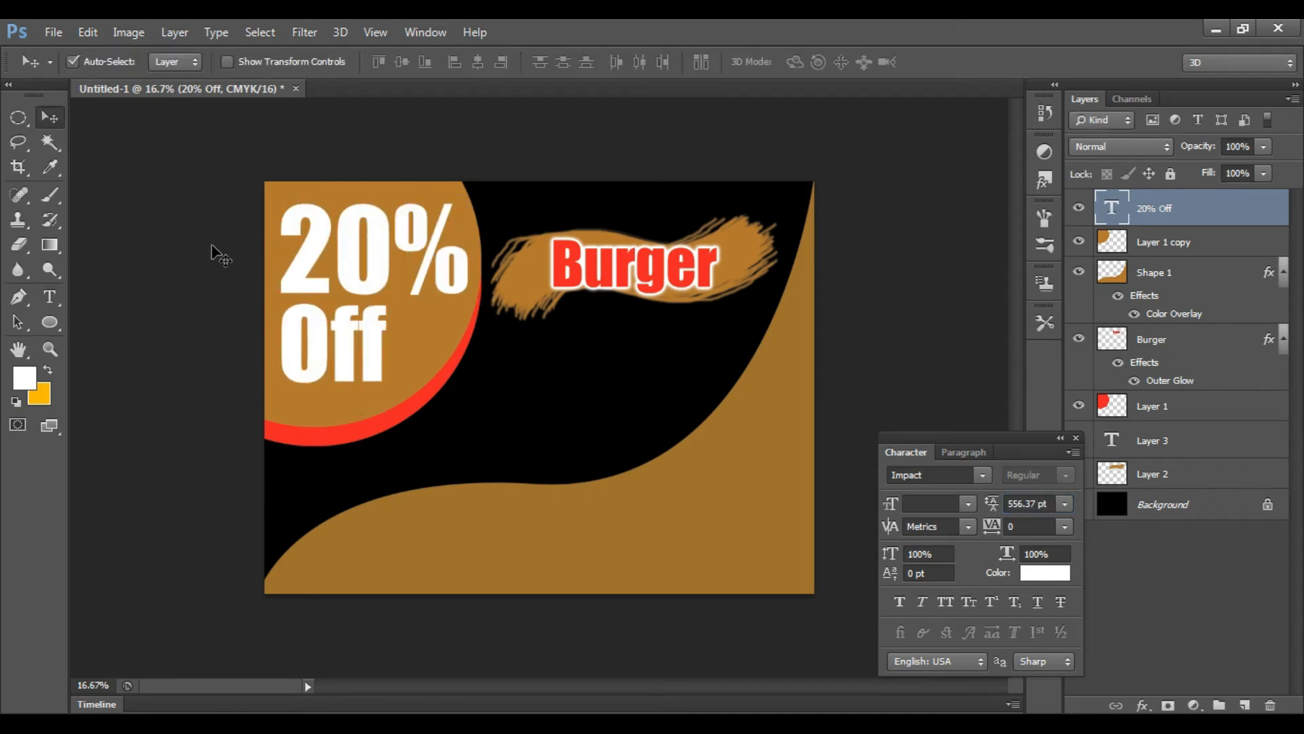
left_click(1076, 438)
- Add a drop shadow to the 20% Off text with a distance of 16 px and a spread of 21%
left_click(1144, 705)
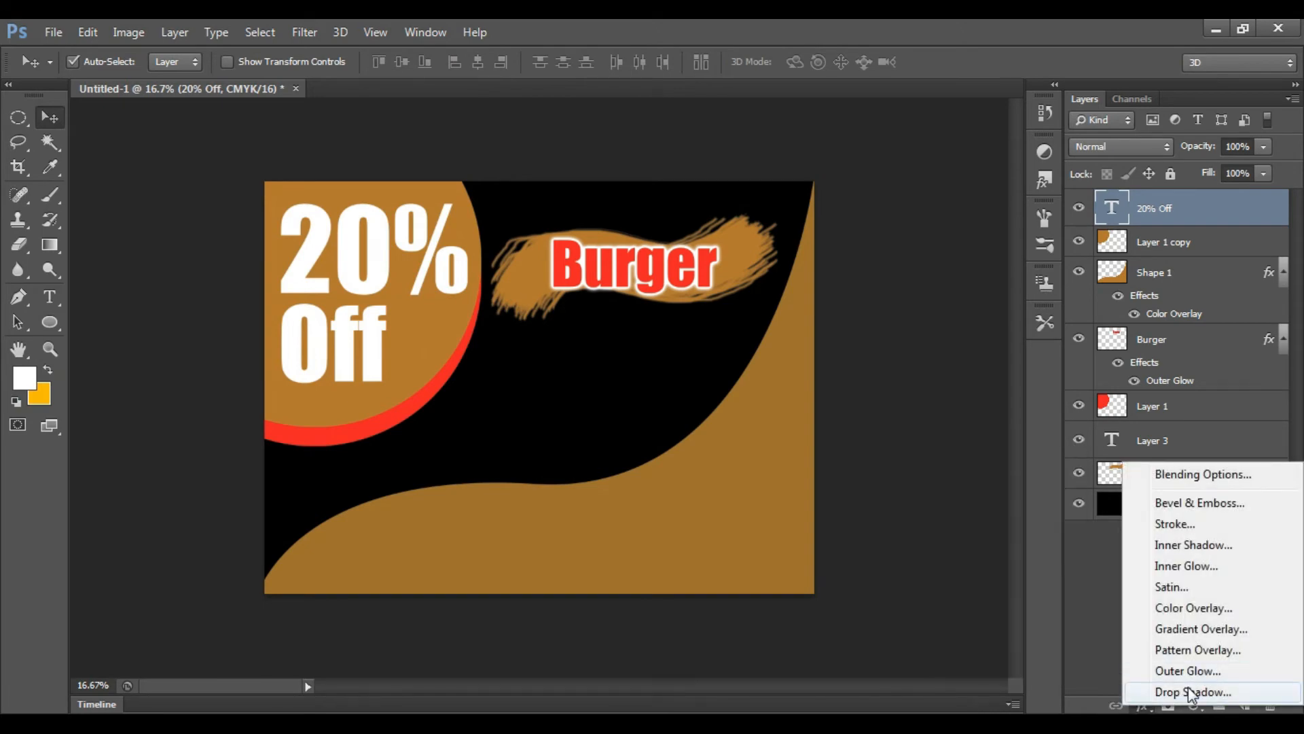
left_click(1196, 691)
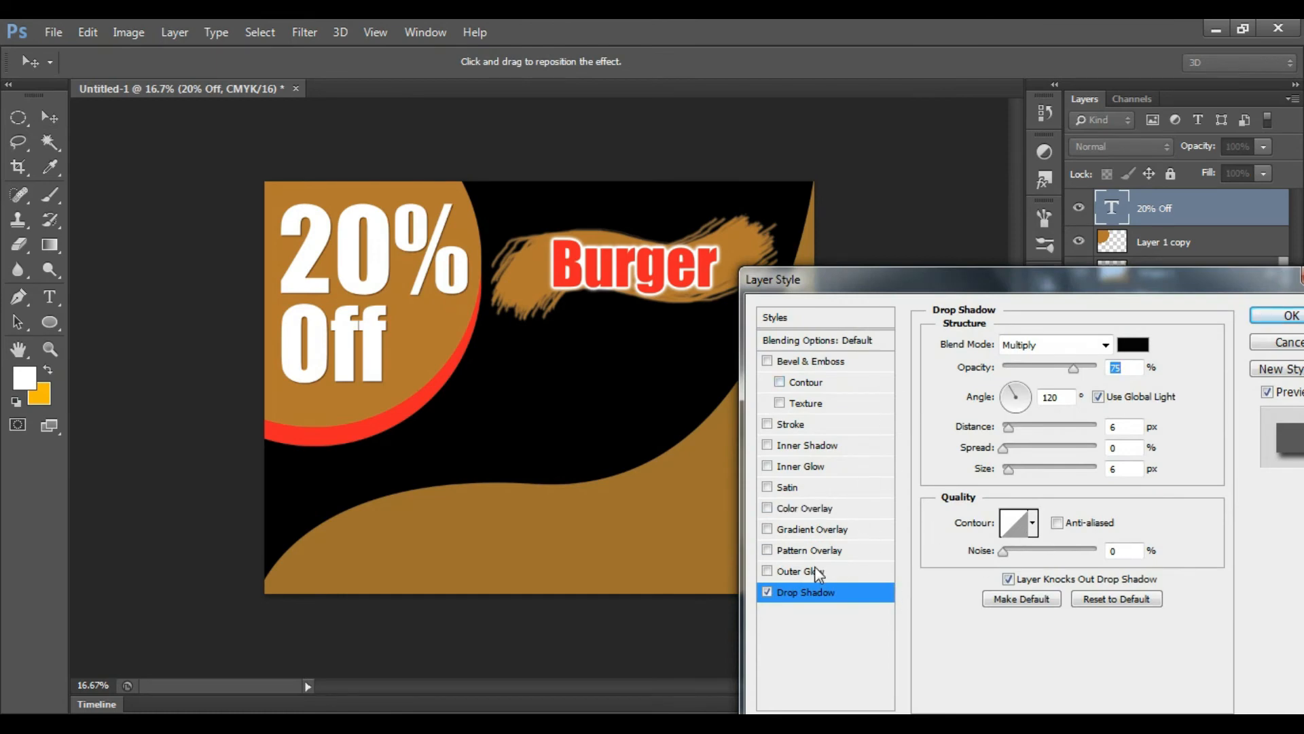
left_click_drag(1009, 425, 1023, 449)
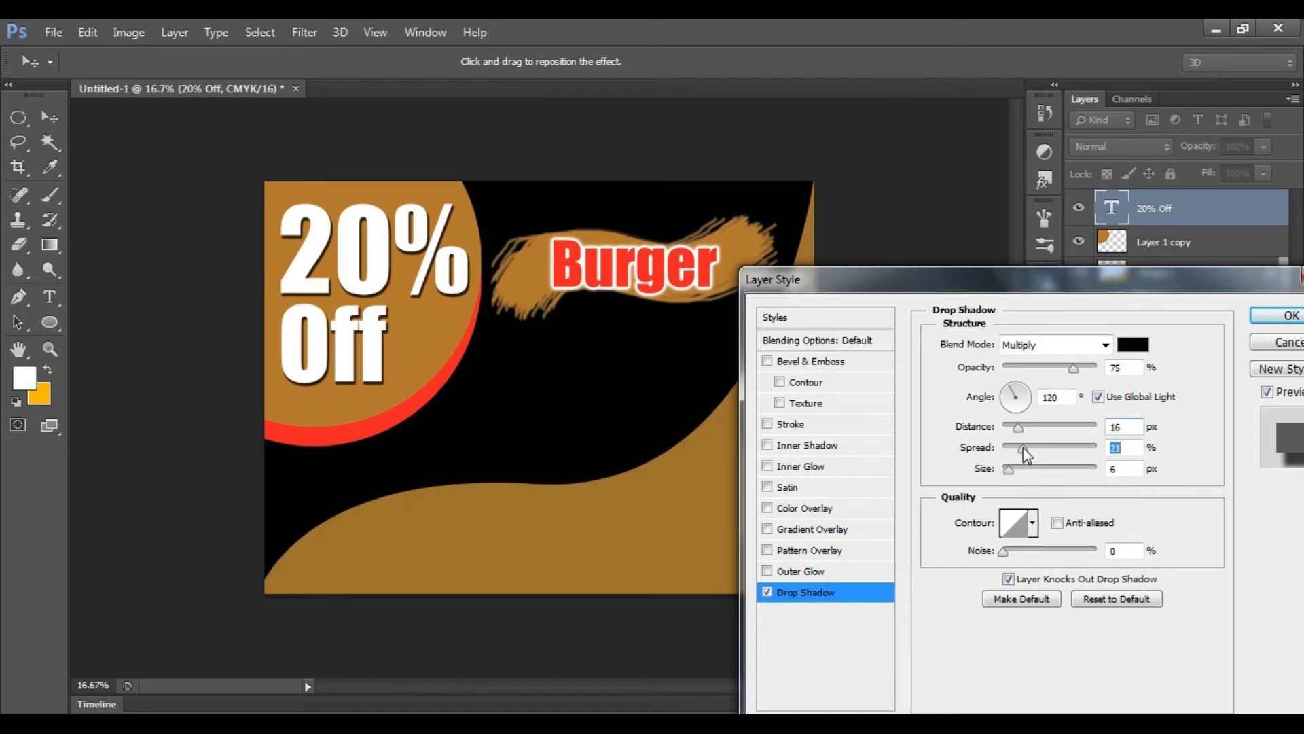
- Add a thin black outside stroke to the 20% Off text and apply the layer style
left_click(767, 424)
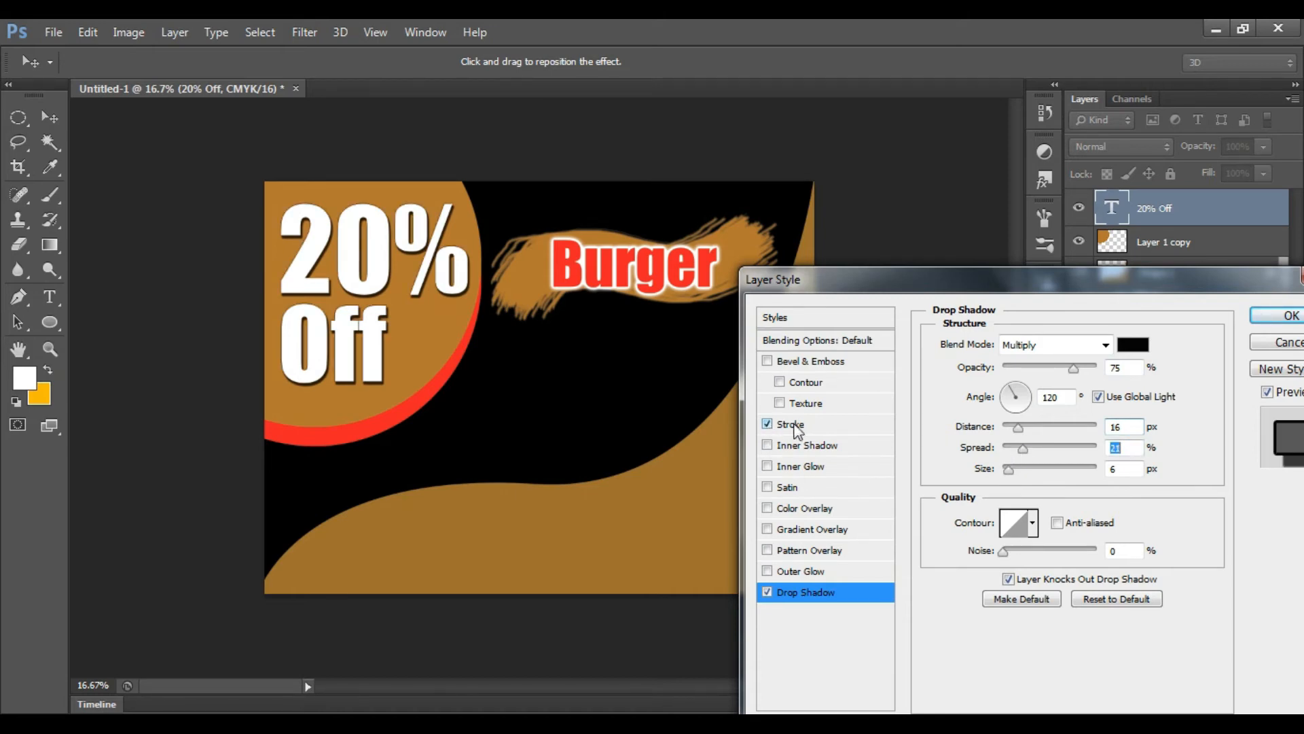
left_click(794, 425)
left_click_drag(1006, 344, 855, 373)
left_click(1153, 385)
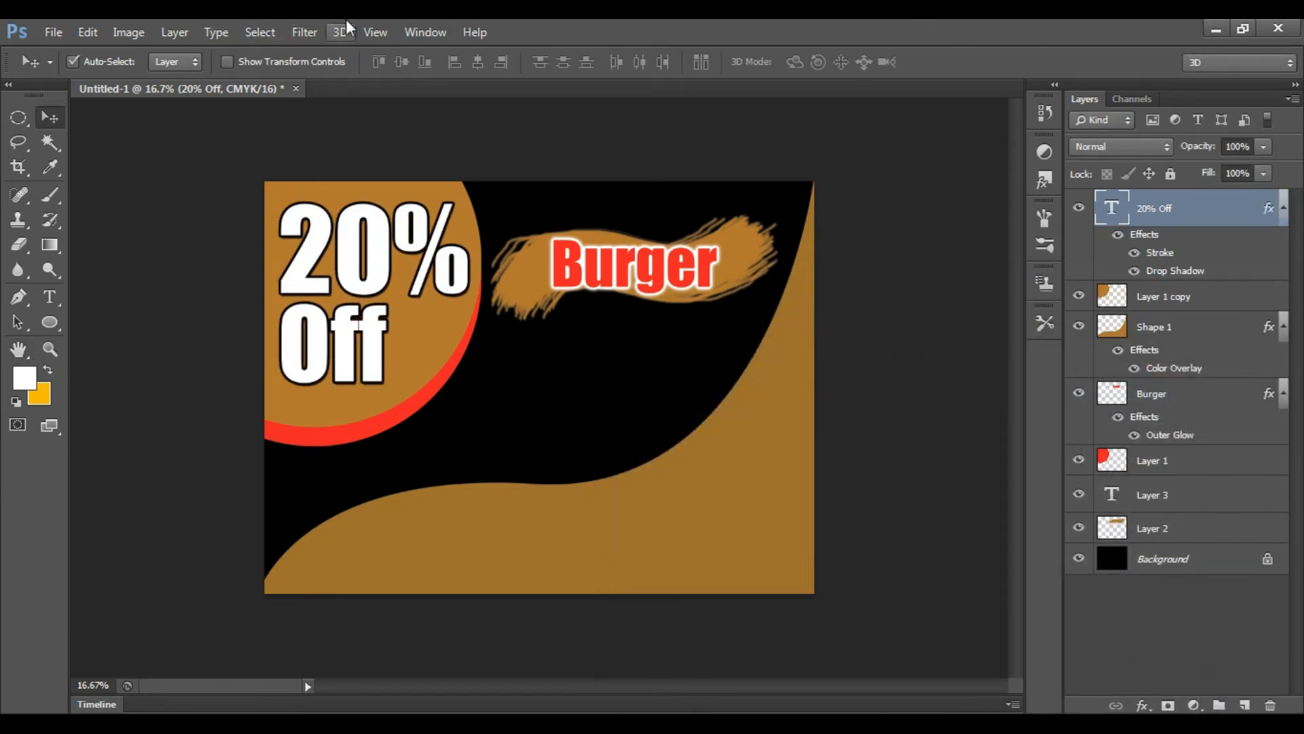
- Open the imgbin-big-burger JPEG image from the Desktop
left_click(51, 32)
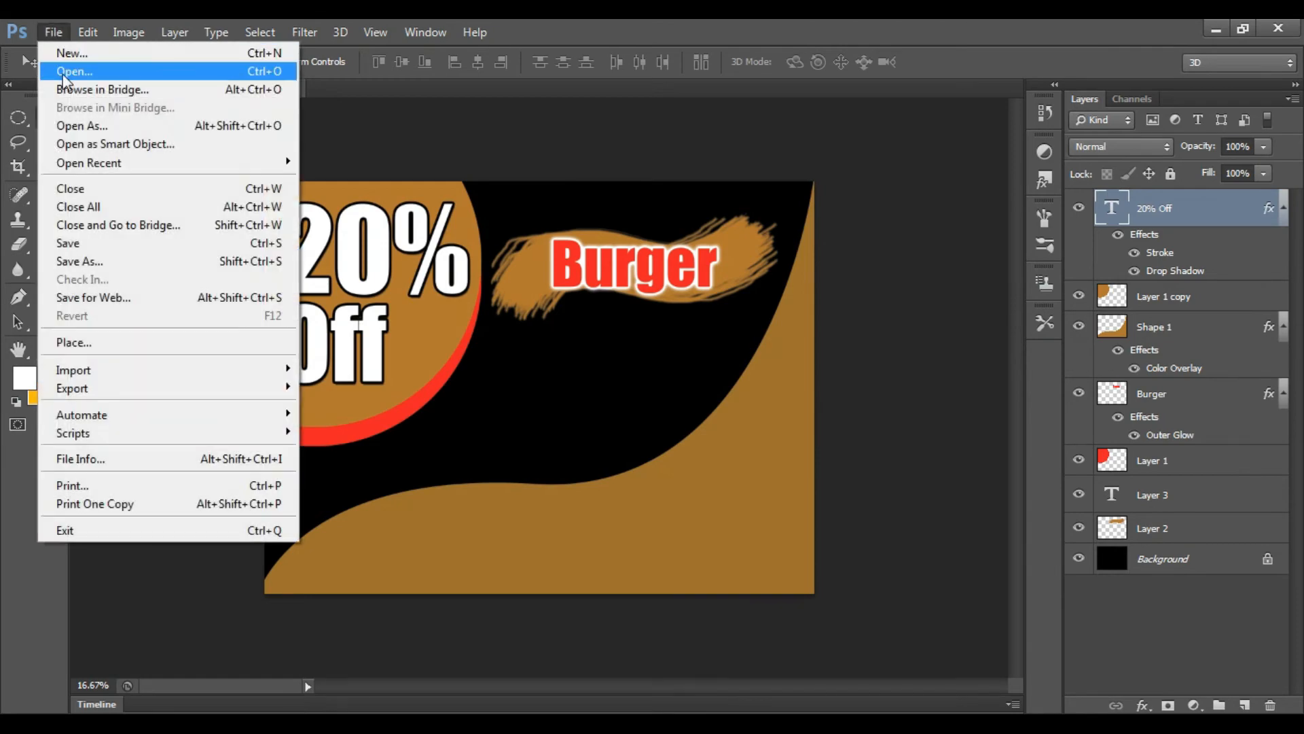
left_click(65, 71)
left_click_drag(898, 235, 873, 457)
left_click(597, 451)
left_click(864, 614)
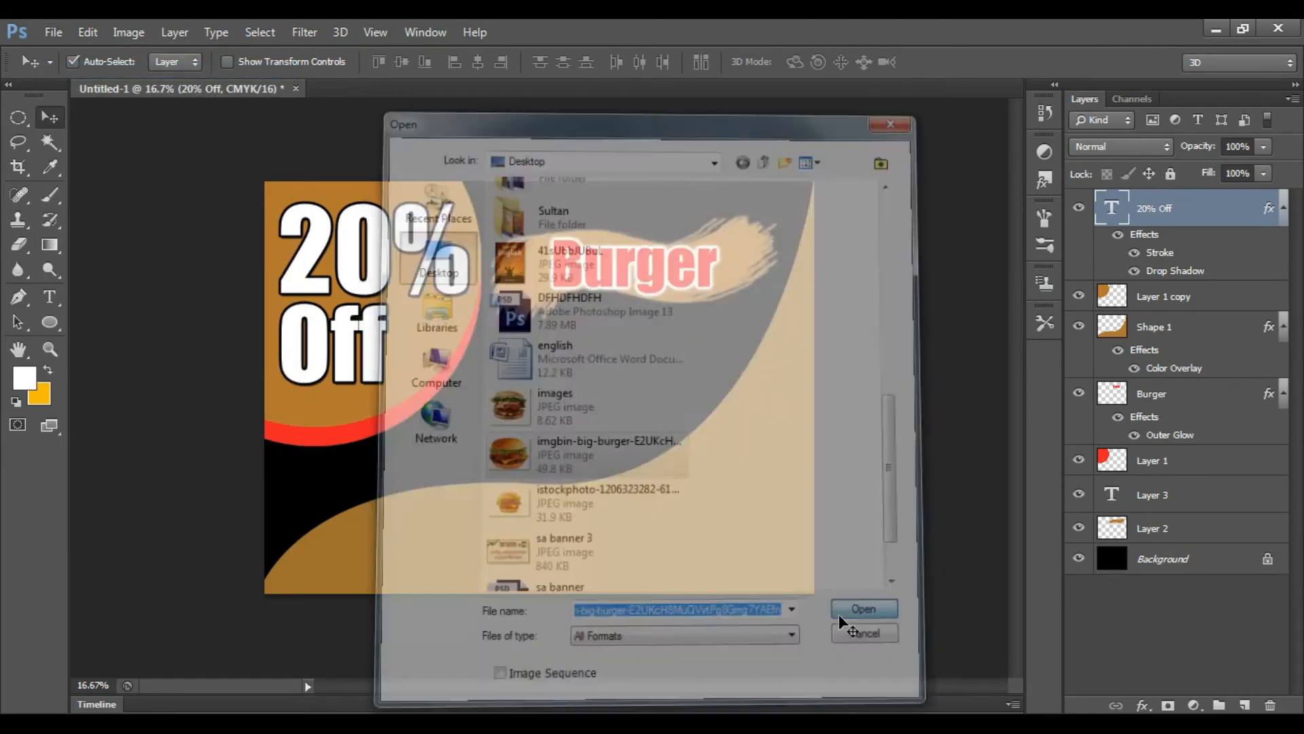
- Convert the burger image's background to a regular layer and remove its off-white backdrop with the Magic Wand, then deselect
double_click(1160, 207)
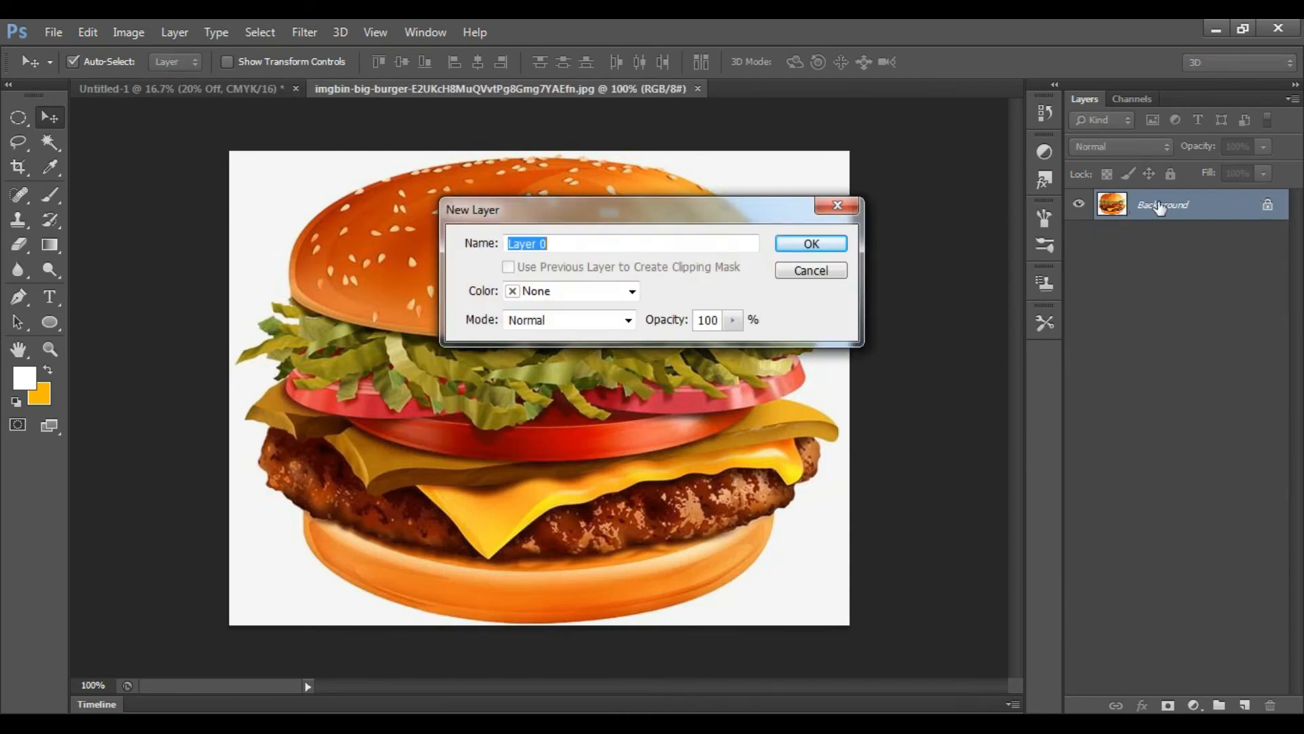
left_click(793, 243)
left_click(49, 142)
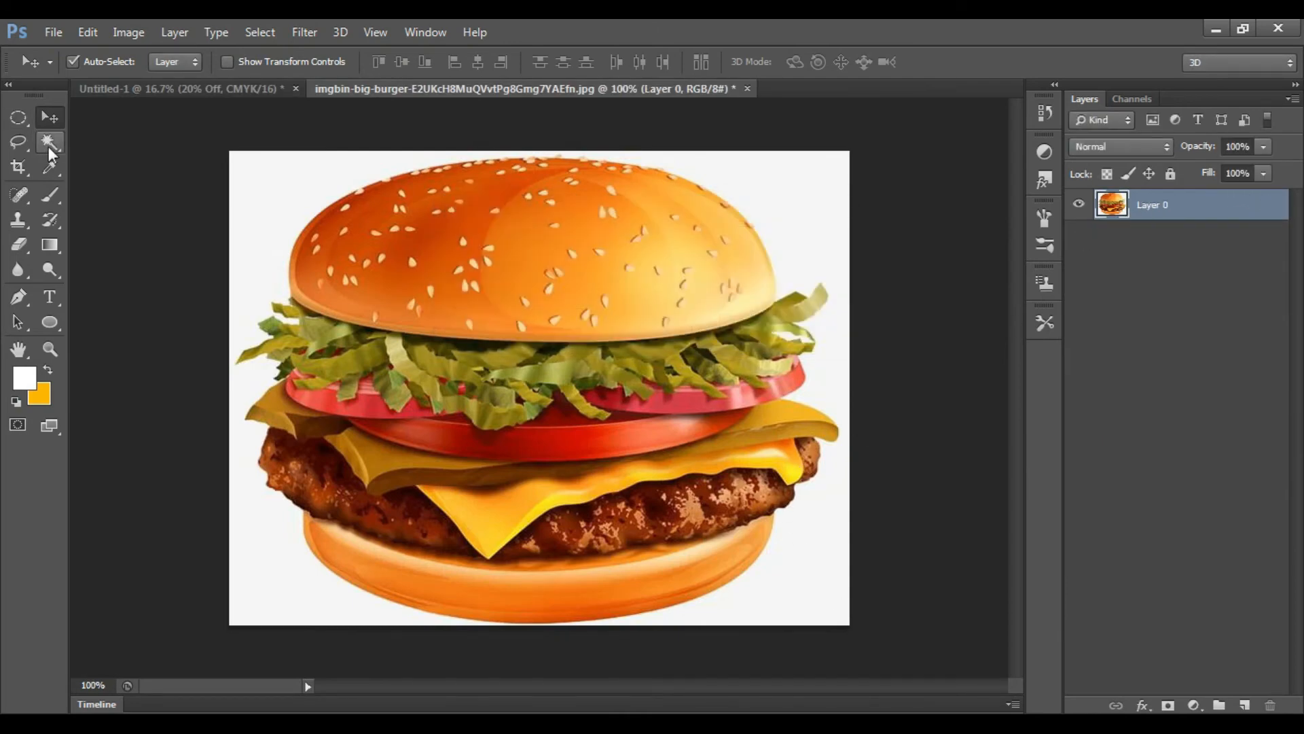
left_click(802, 243)
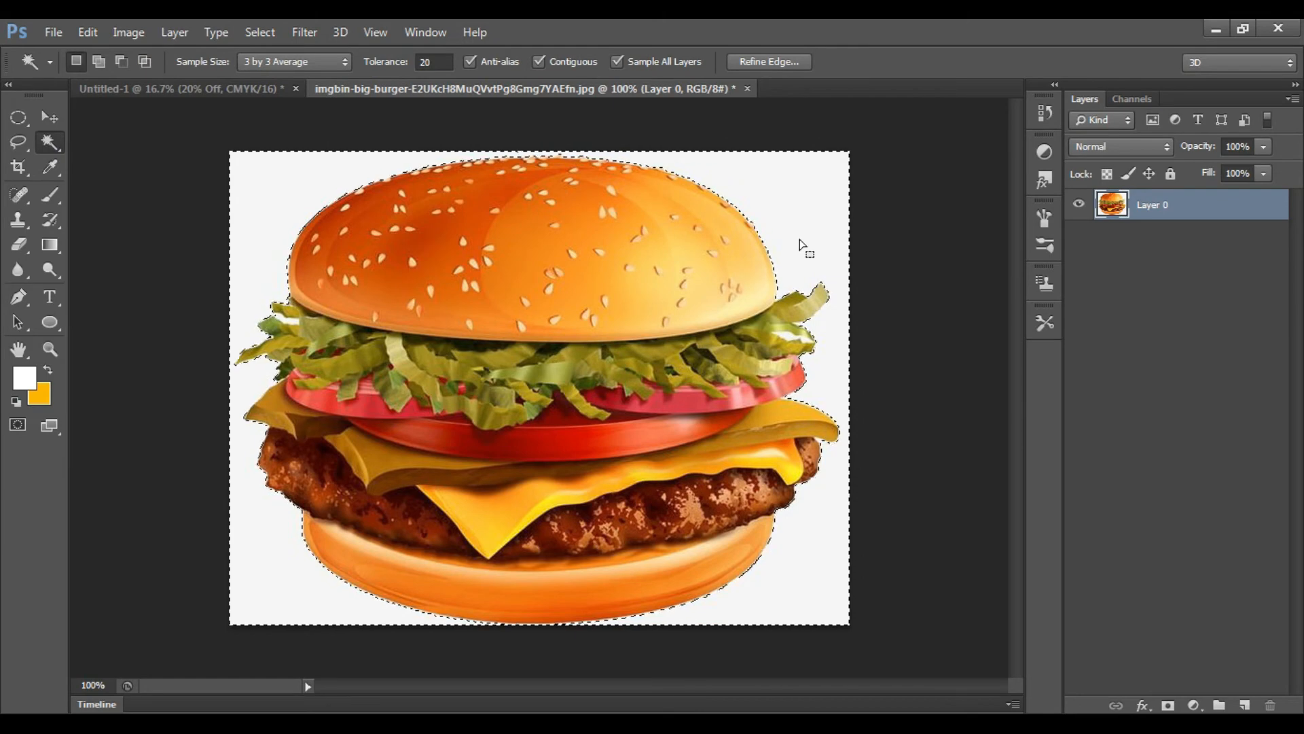
key("Delete")
key("ctrl+d")
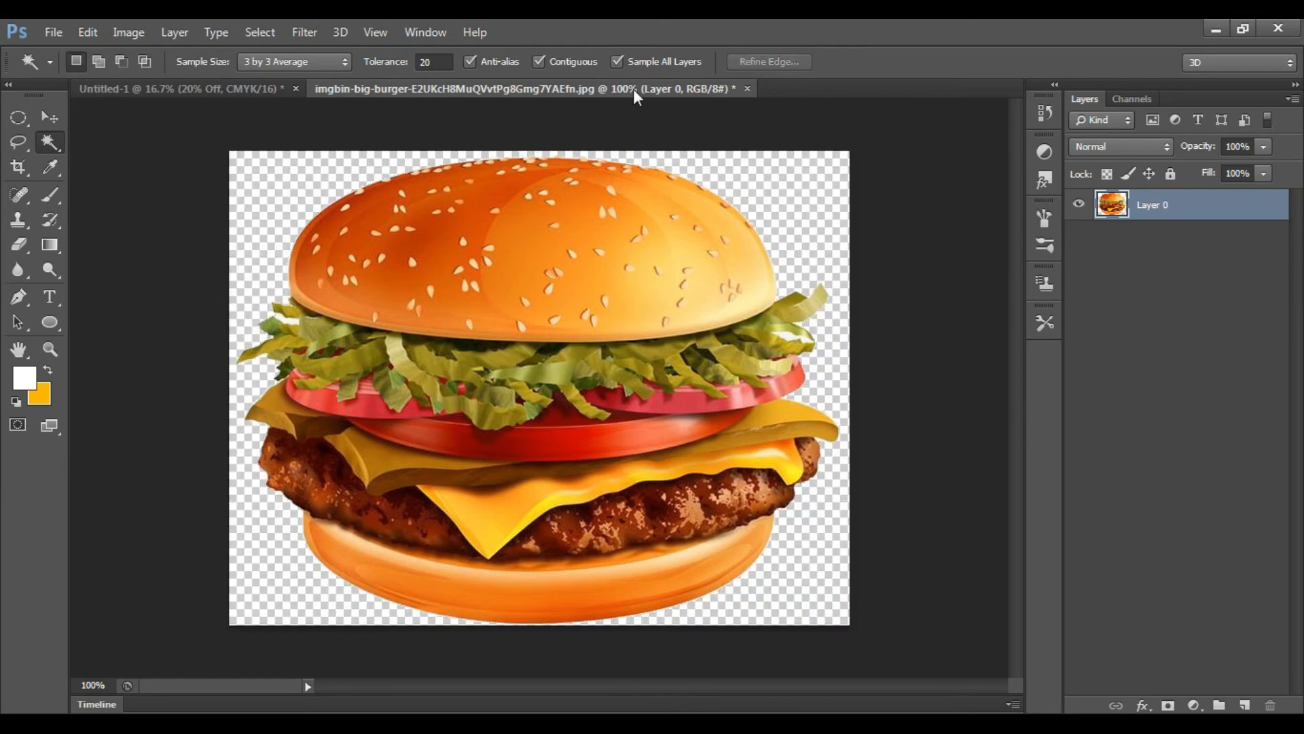
- Copy the cut-out burger into the Untitled-1 layout, accepting the depth difference, and close the source image without saving
left_click_drag(633, 89, 809, 303)
left_click(47, 118)
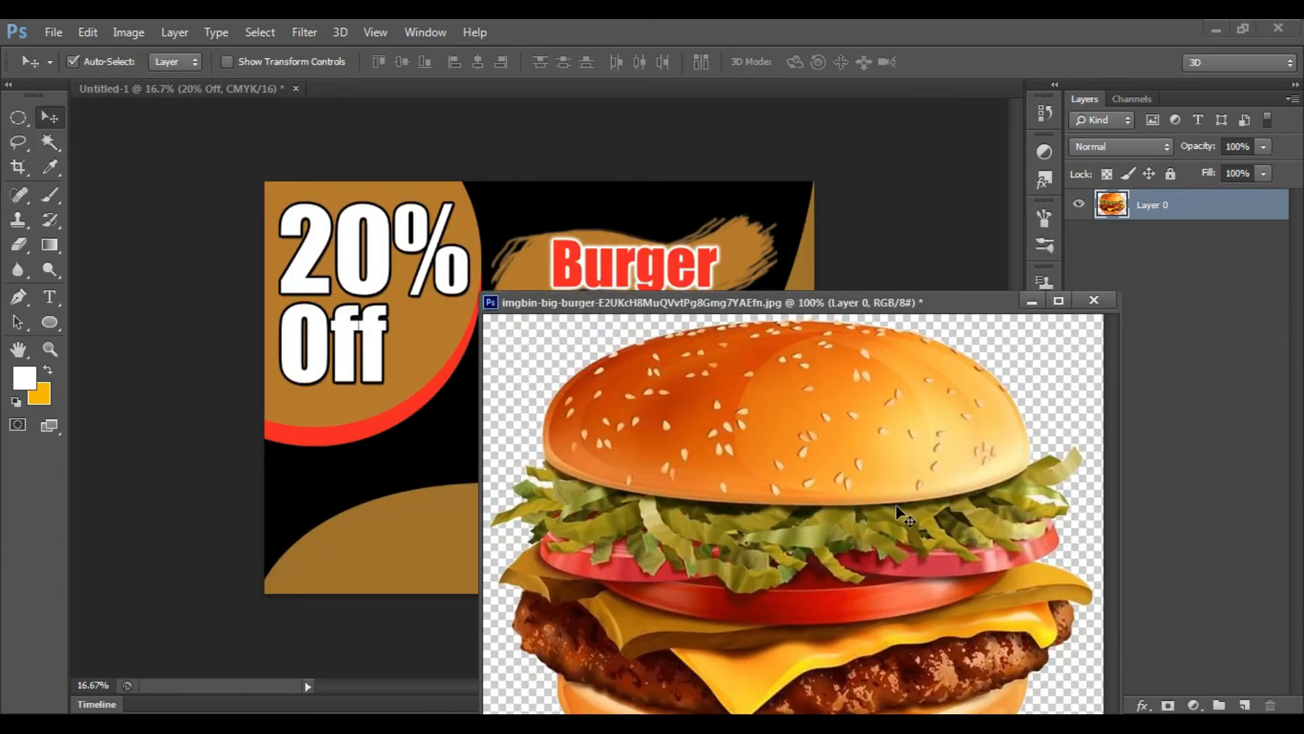
left_click_drag(898, 508, 450, 416)
left_click(635, 303)
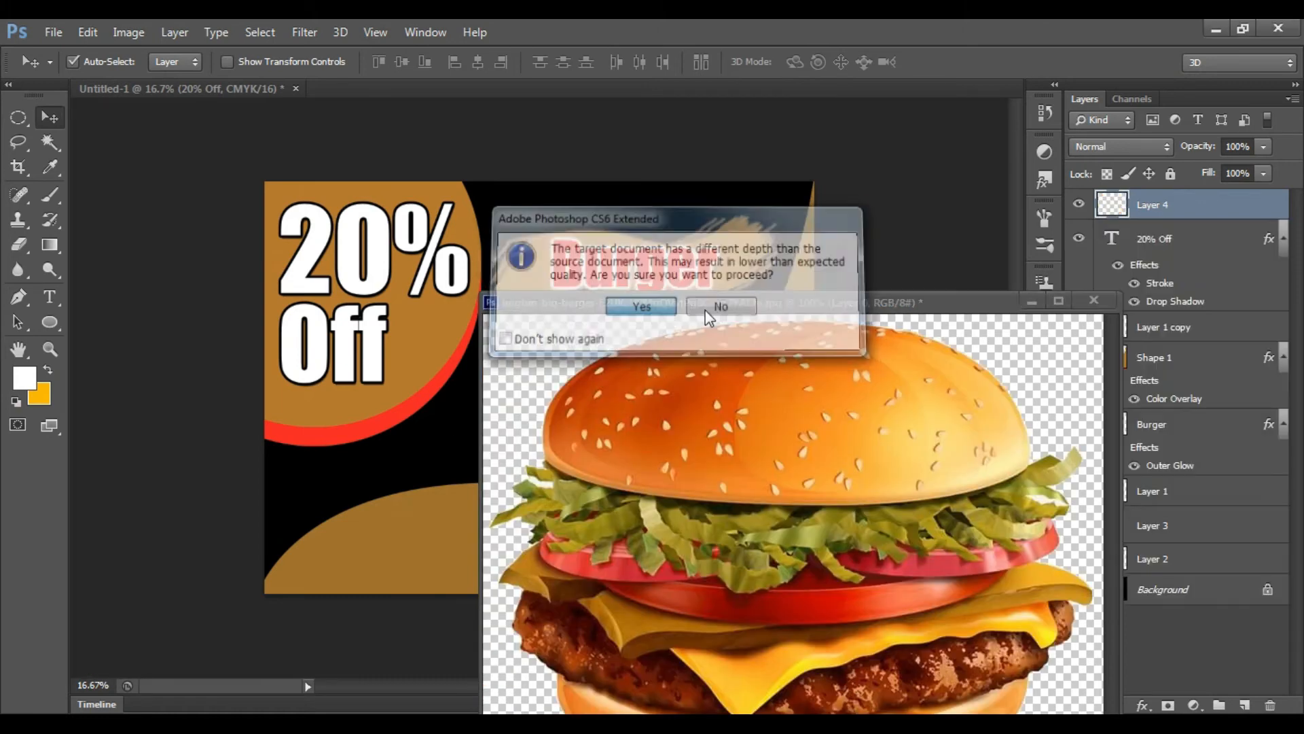
left_click(1095, 301)
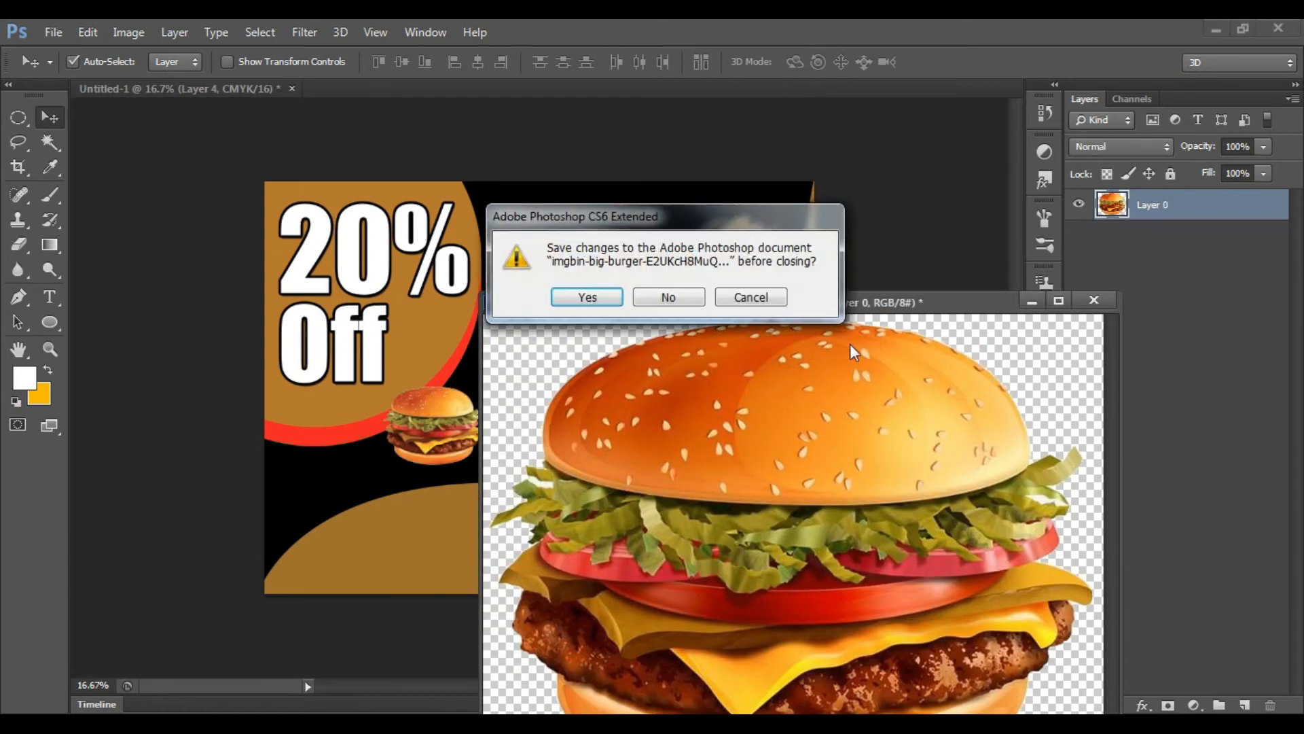
left_click(669, 297)
- Scale the burger to about 252% with Free Transform and place it below the Burger title, overlapping the brown wave
key("ctrl+t")
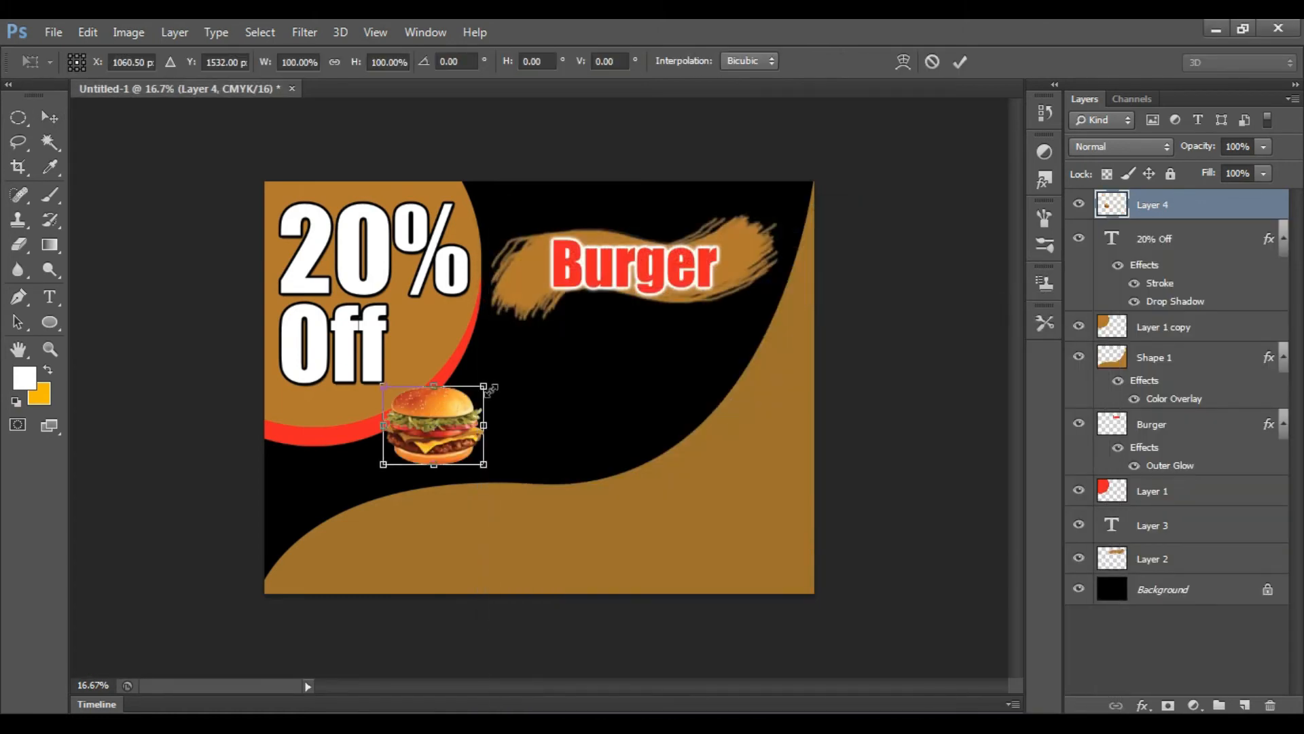
left_click_drag(485, 387, 516, 383)
left_click(523, 376, "alt")
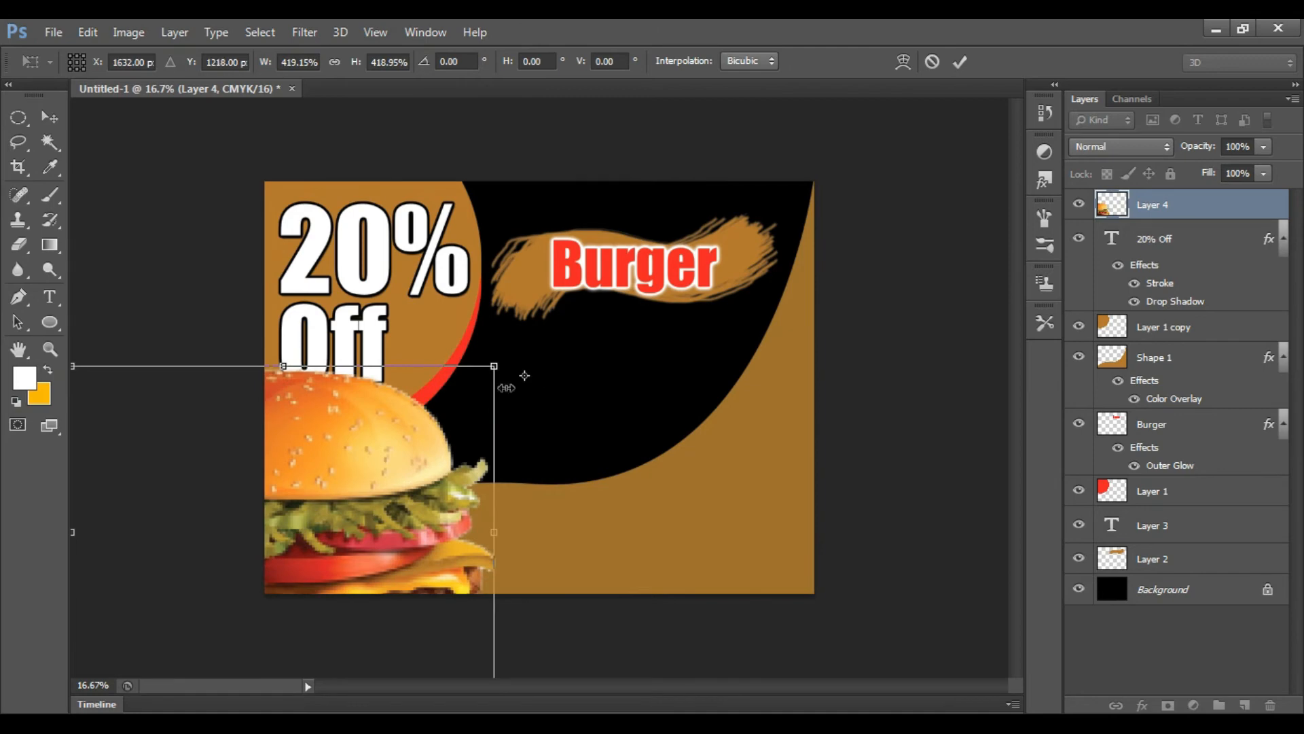
left_click_drag(405, 448, 690, 334)
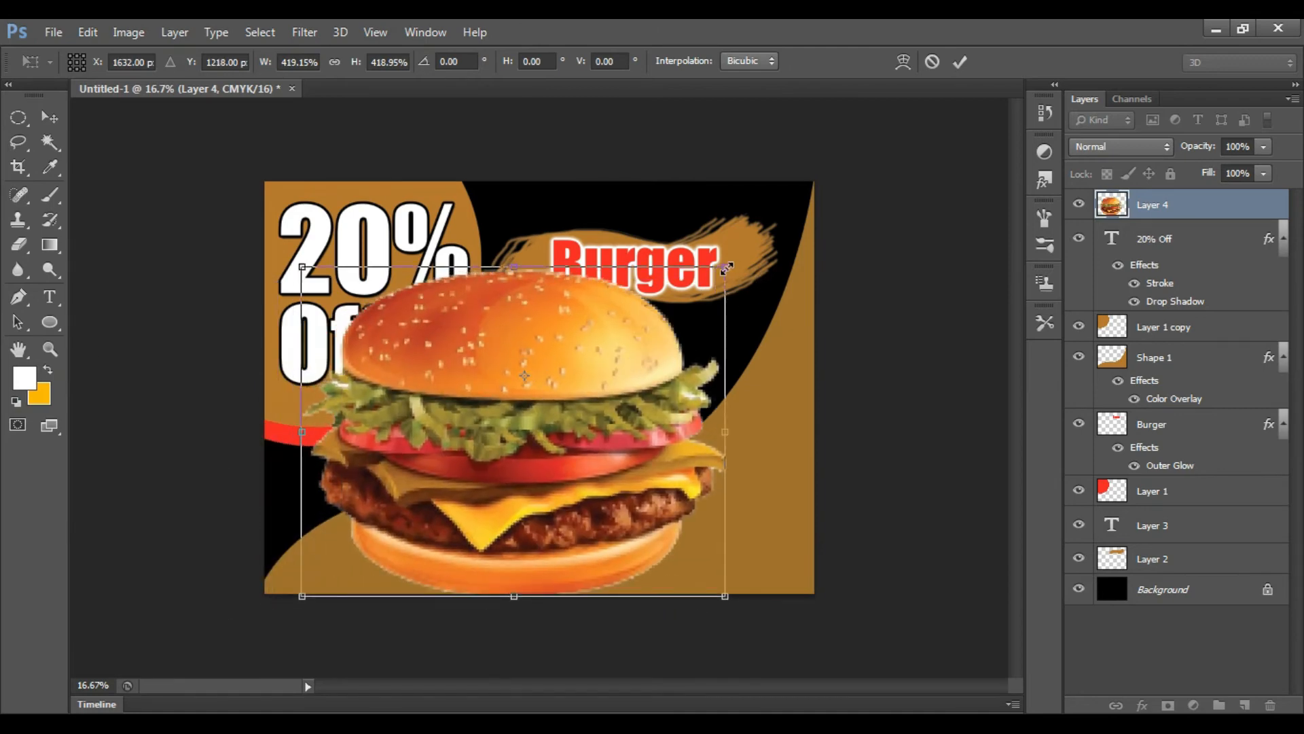
left_click_drag(726, 268, 654, 356)
left_click_drag(558, 428, 614, 465)
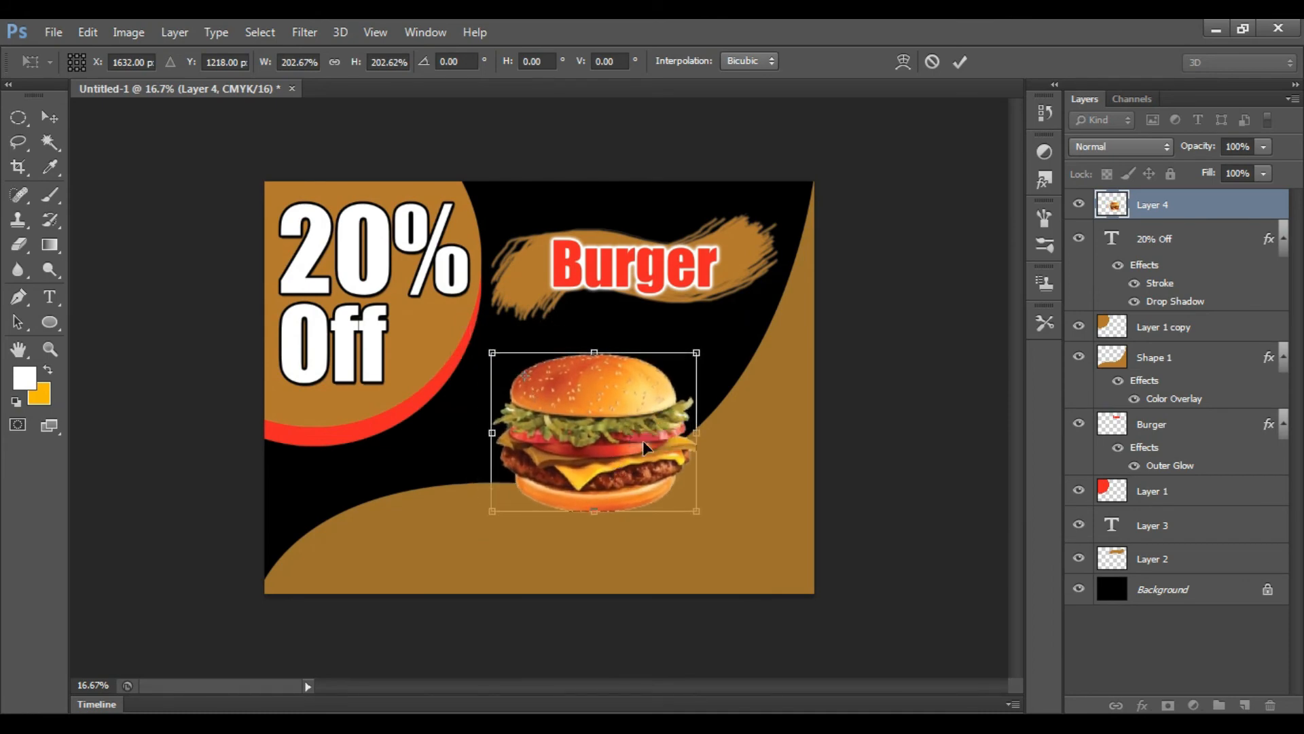
left_click_drag(699, 350, 739, 334)
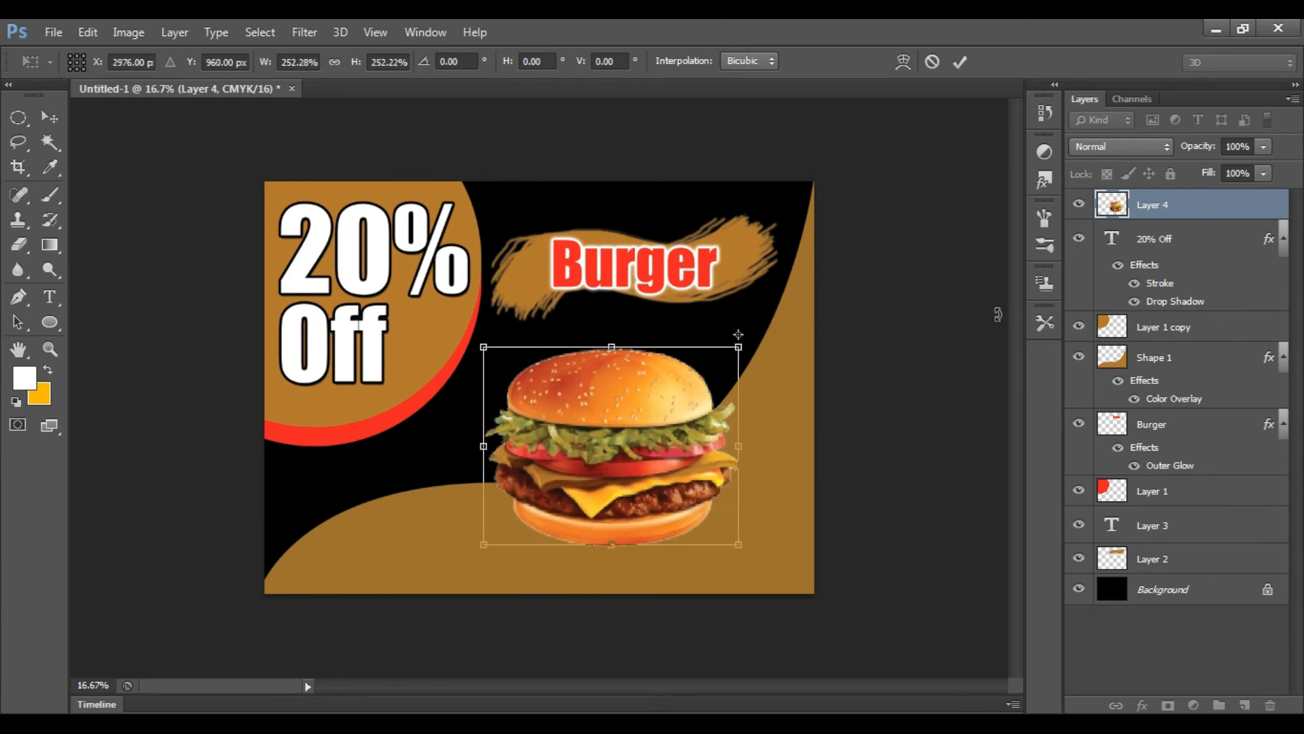
key("Return")
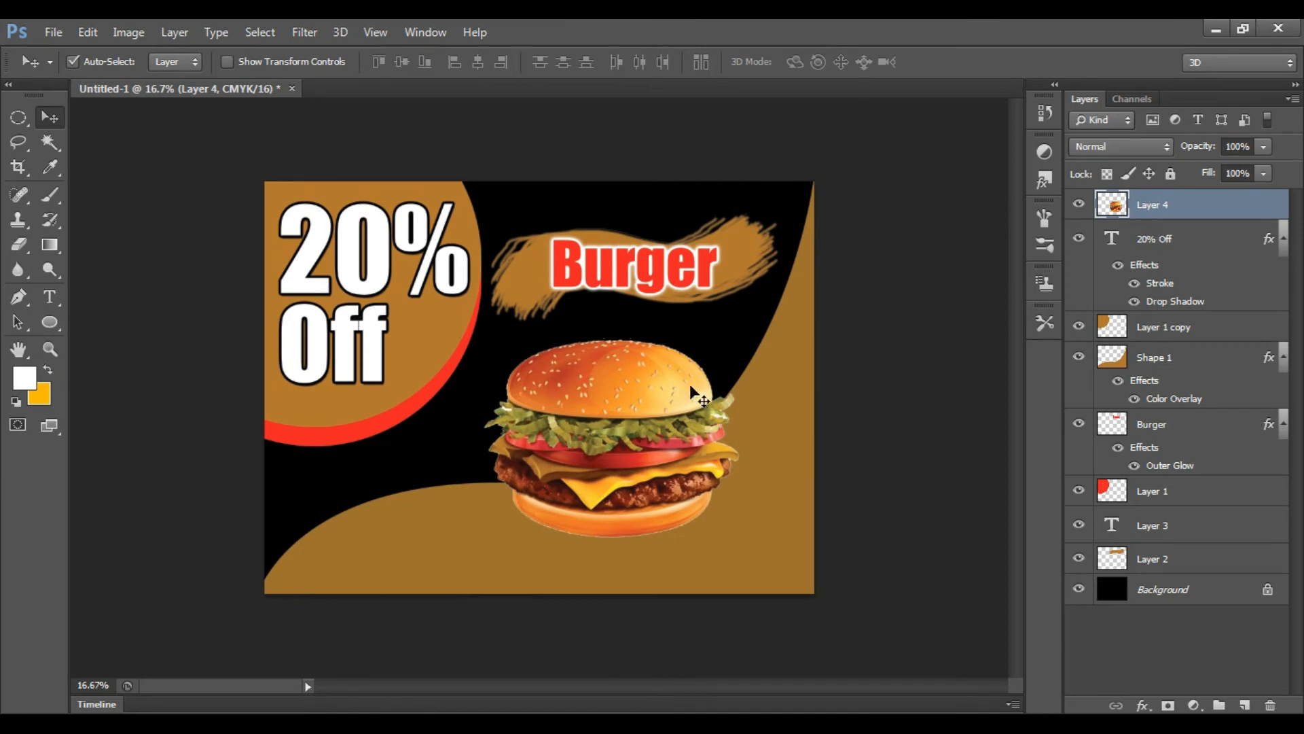
- Create a flat, wide white-filled ellipse beneath the burger on a new layer above Layer 1 copy, then deselect
left_click(17, 121)
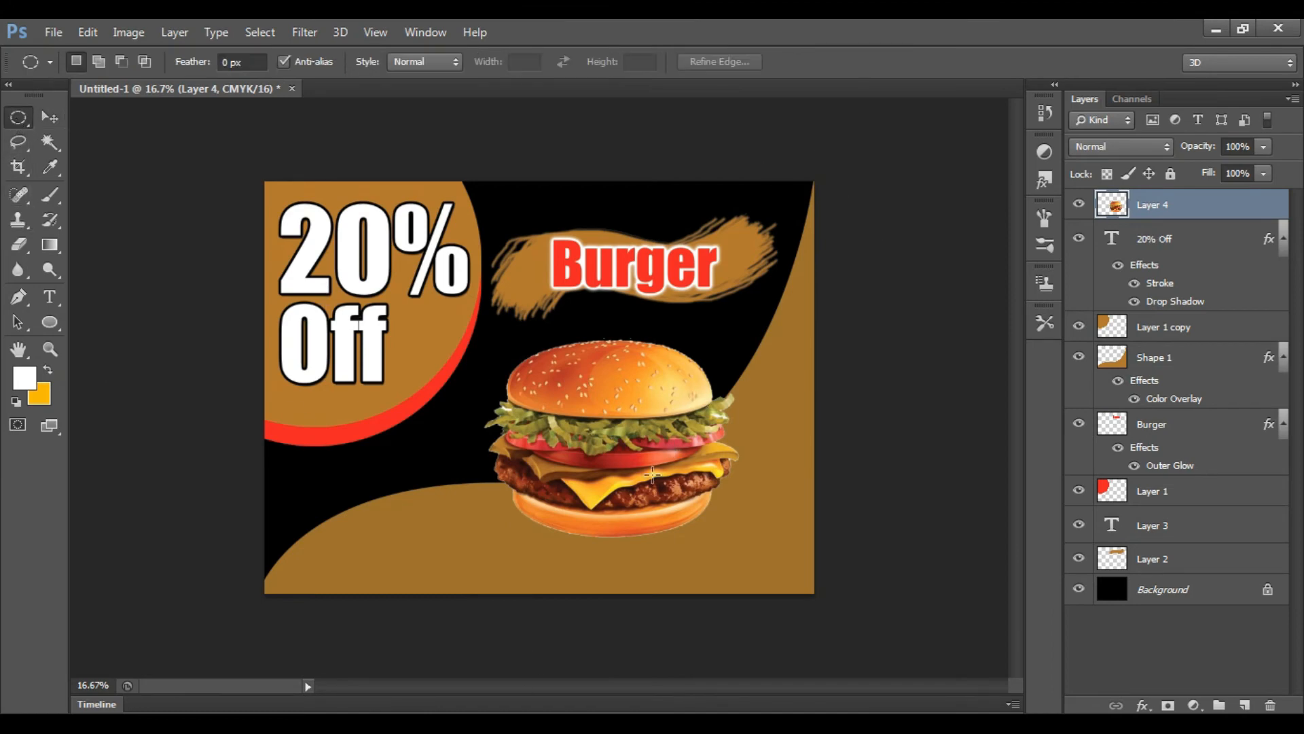
left_click_drag(515, 552, 746, 574)
left_click(1159, 595)
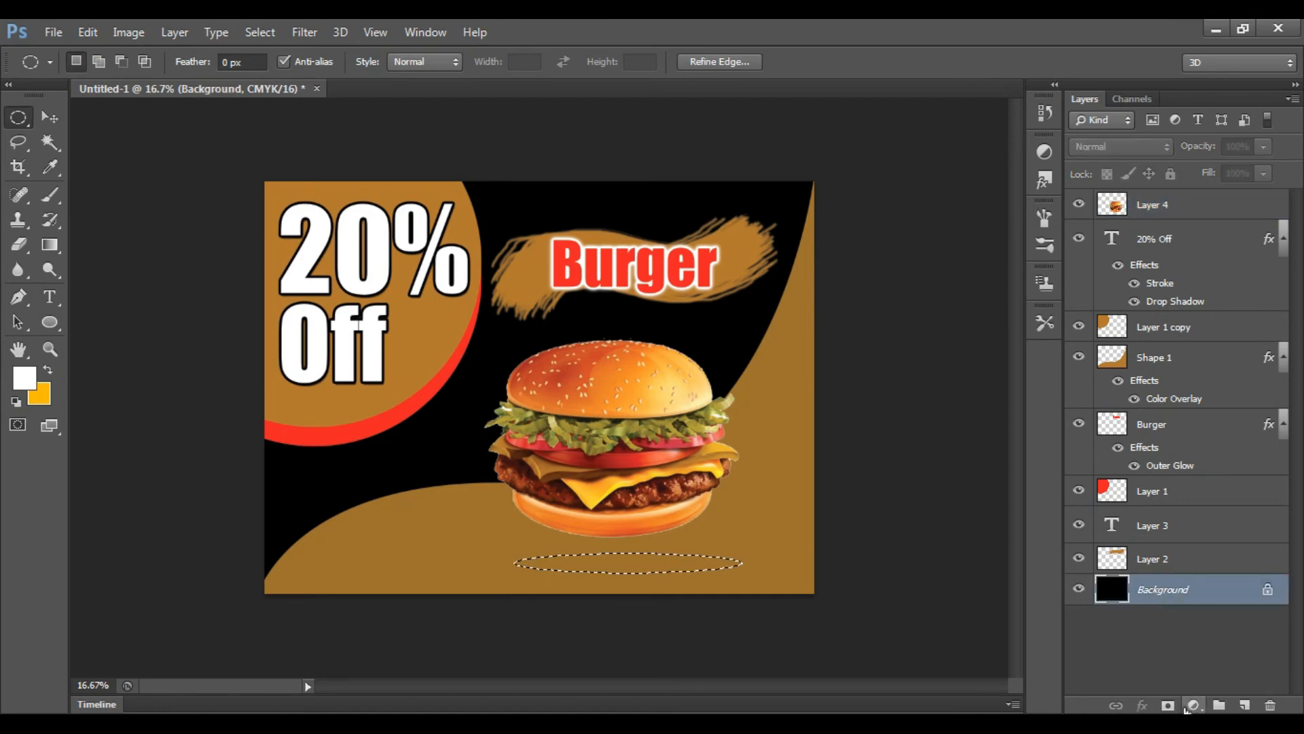
left_click(1171, 556)
left_click(1244, 705)
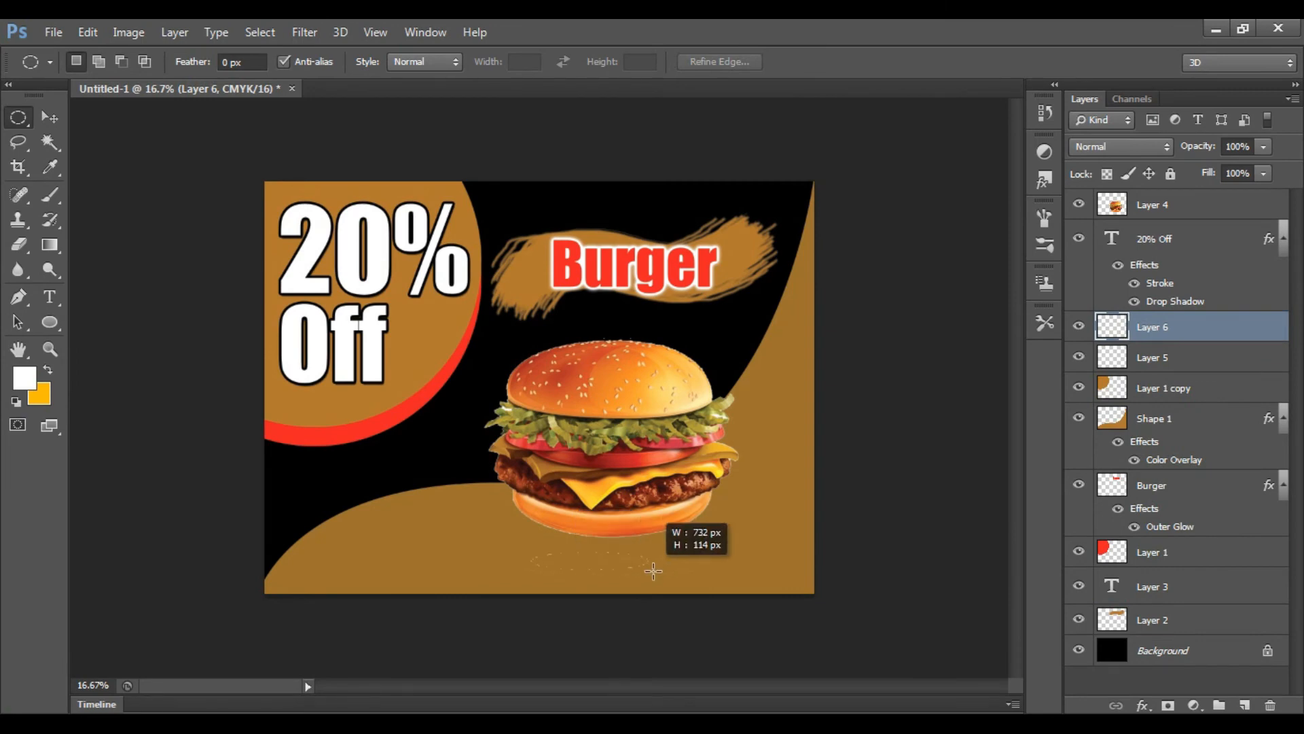
left_click_drag(653, 571, 712, 578)
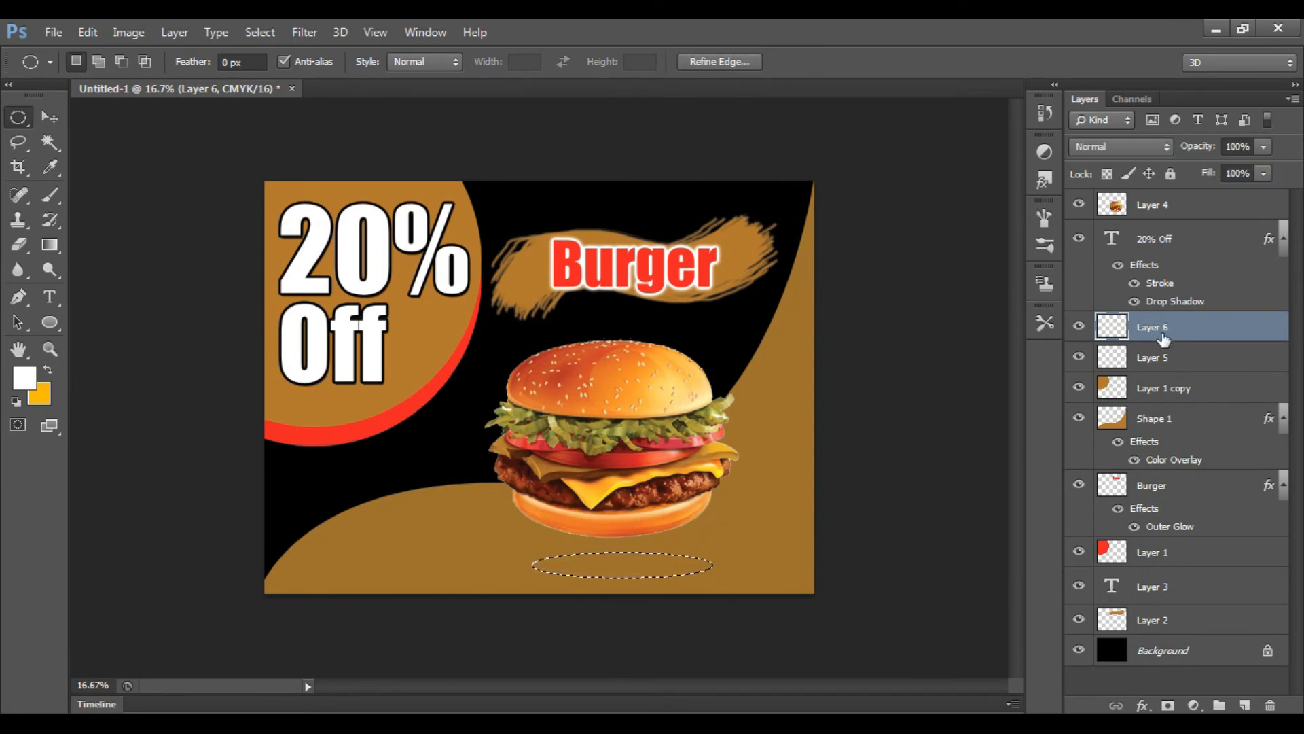
key("alt+BackSpace")
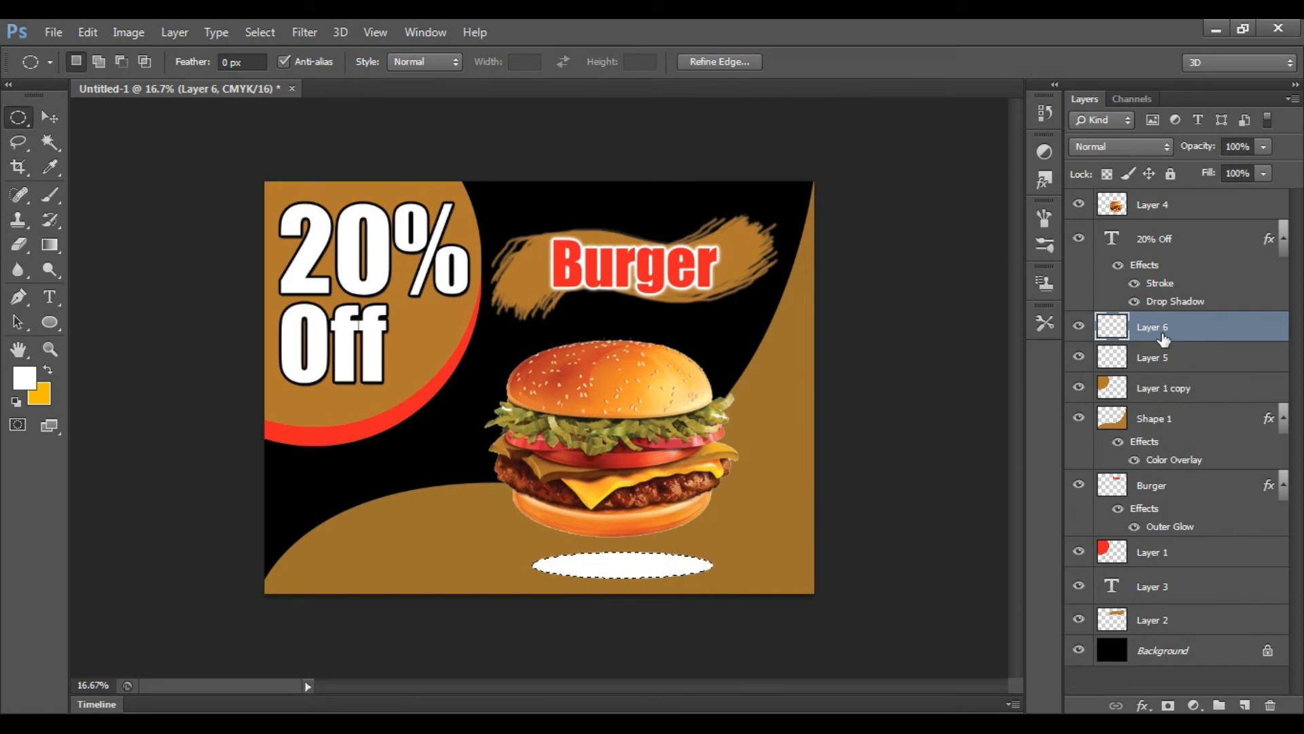
key("ctrl+d")
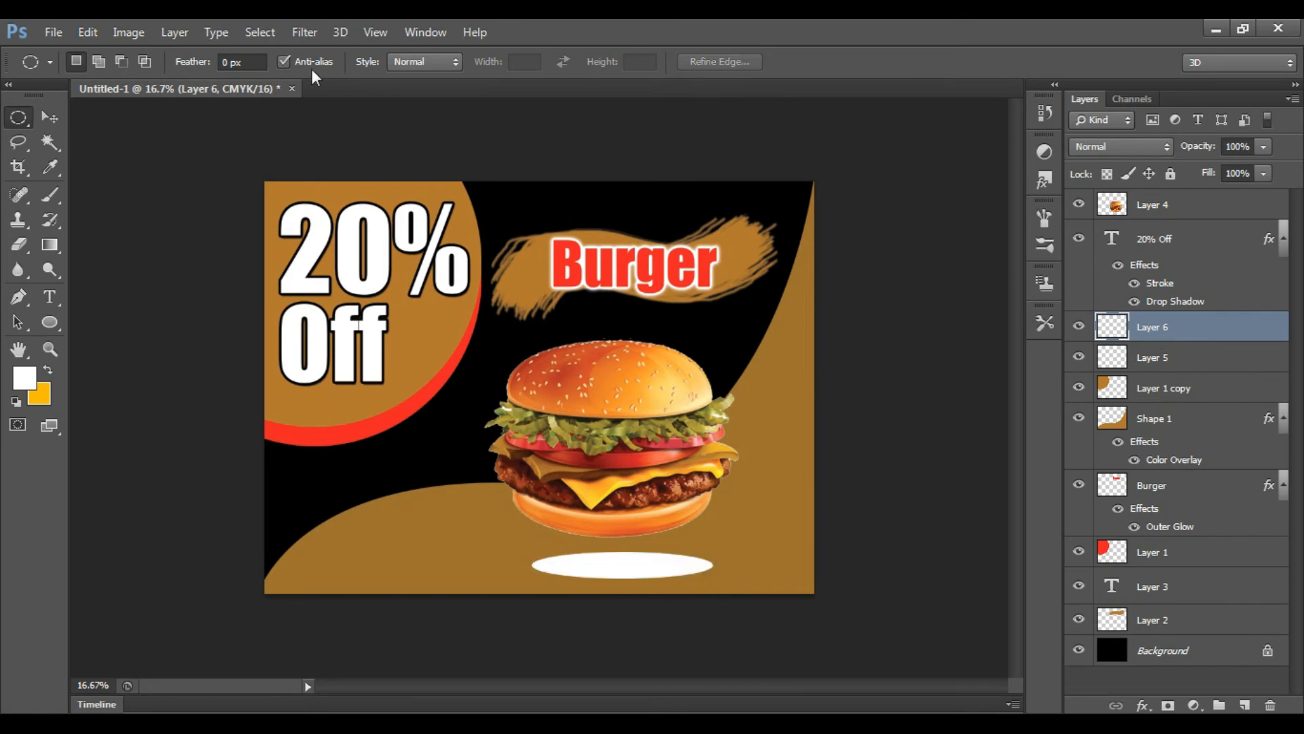
- Apply a Gaussian Blur with a radius of 34.6 pixels to the white ellipse
left_click(308, 29)
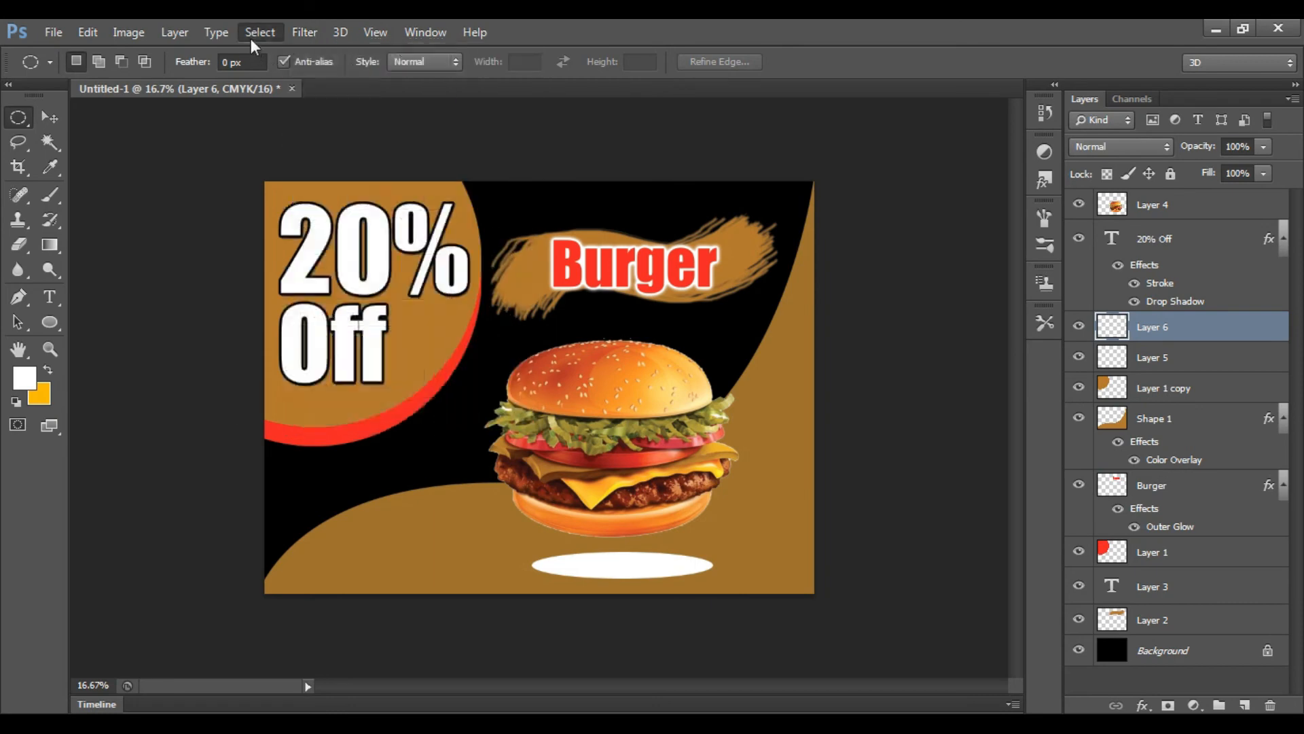
mouse_move(301, 38)
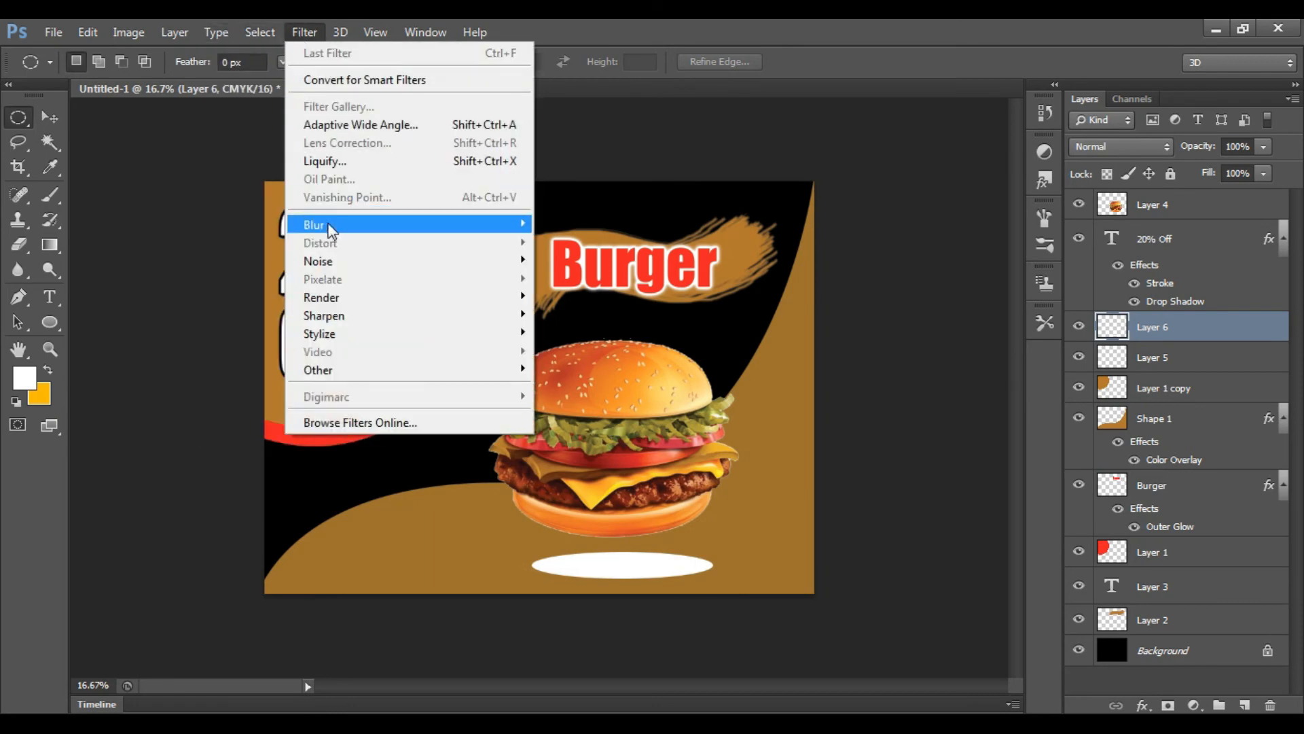
mouse_move(328, 228)
left_click(570, 356)
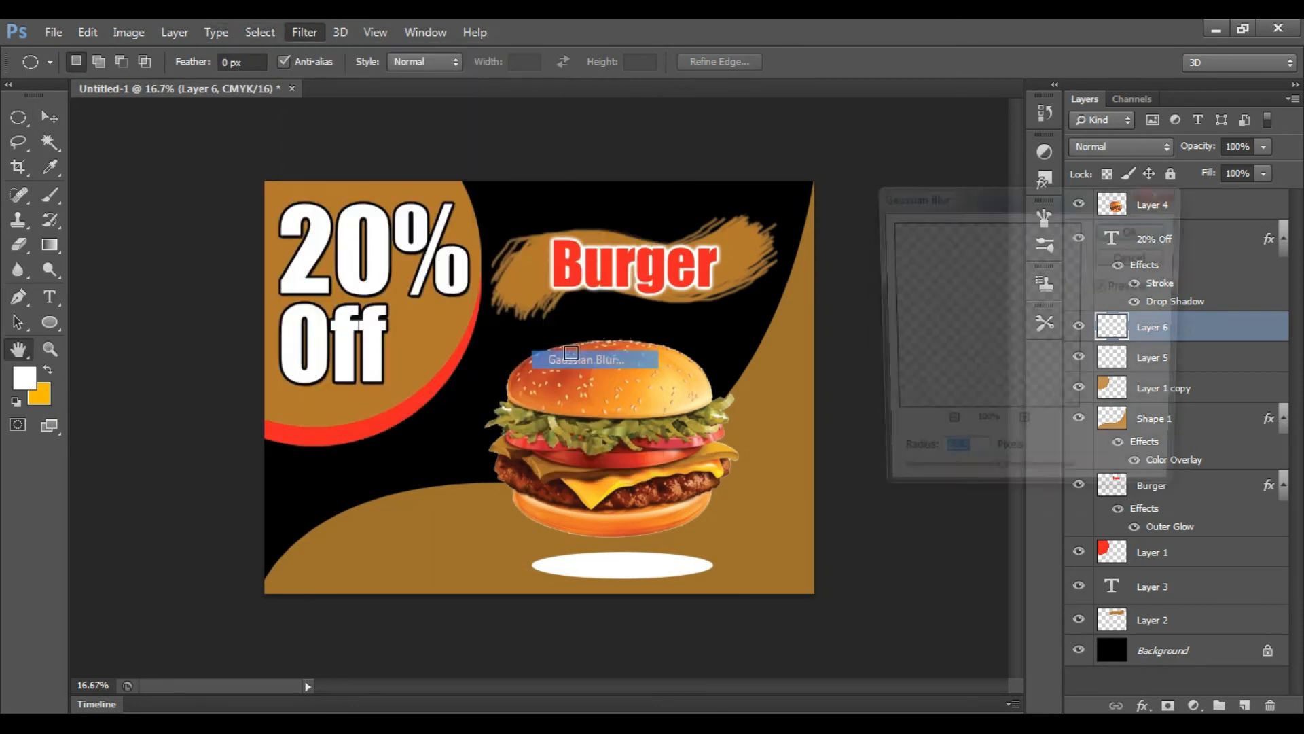
left_click_drag(1002, 487, 984, 488)
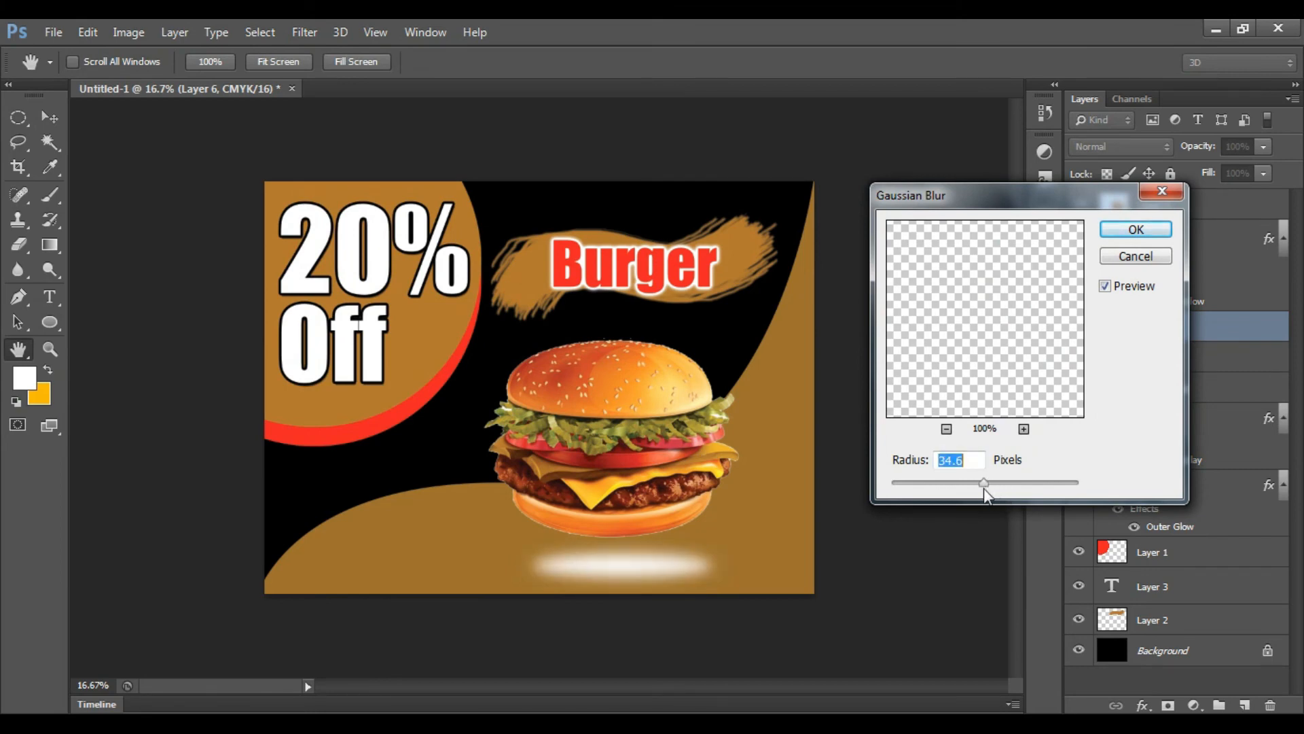
left_click(1133, 231)
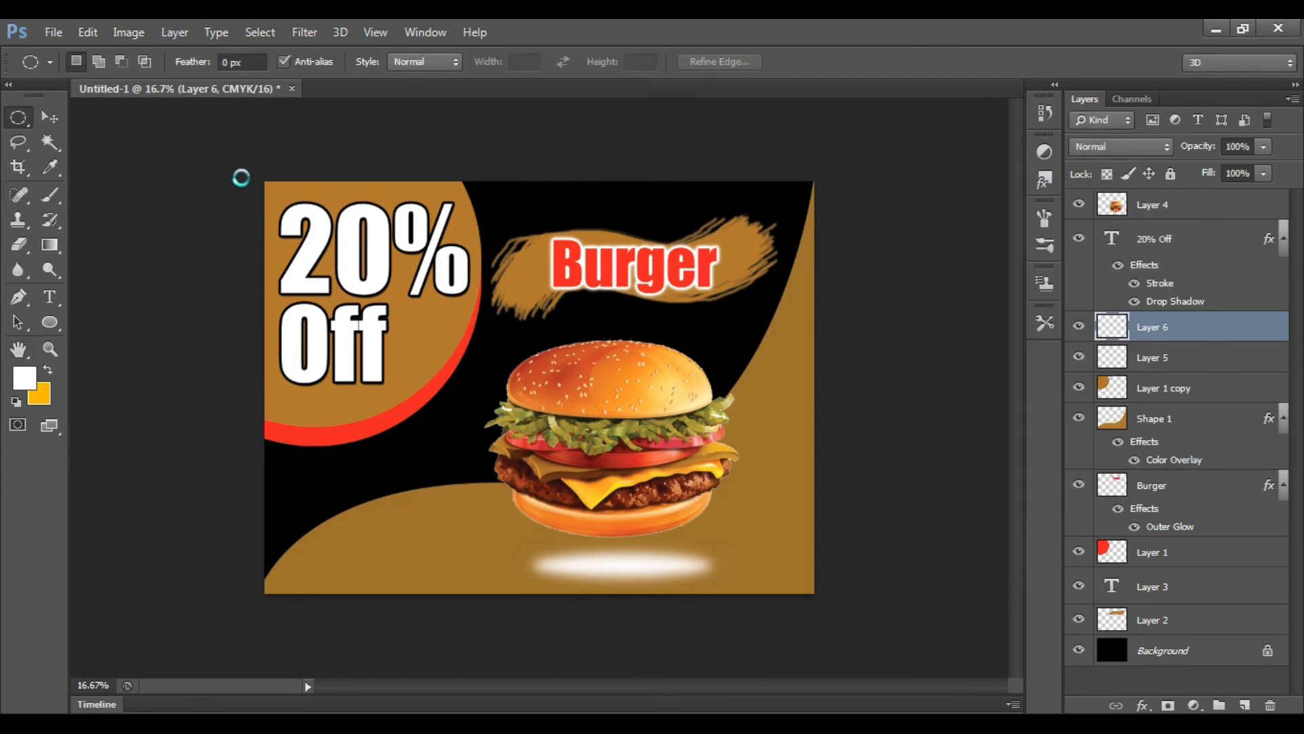
- Move the blurred white ellipse slightly left so it sits centred beneath the burger
left_click(49, 117)
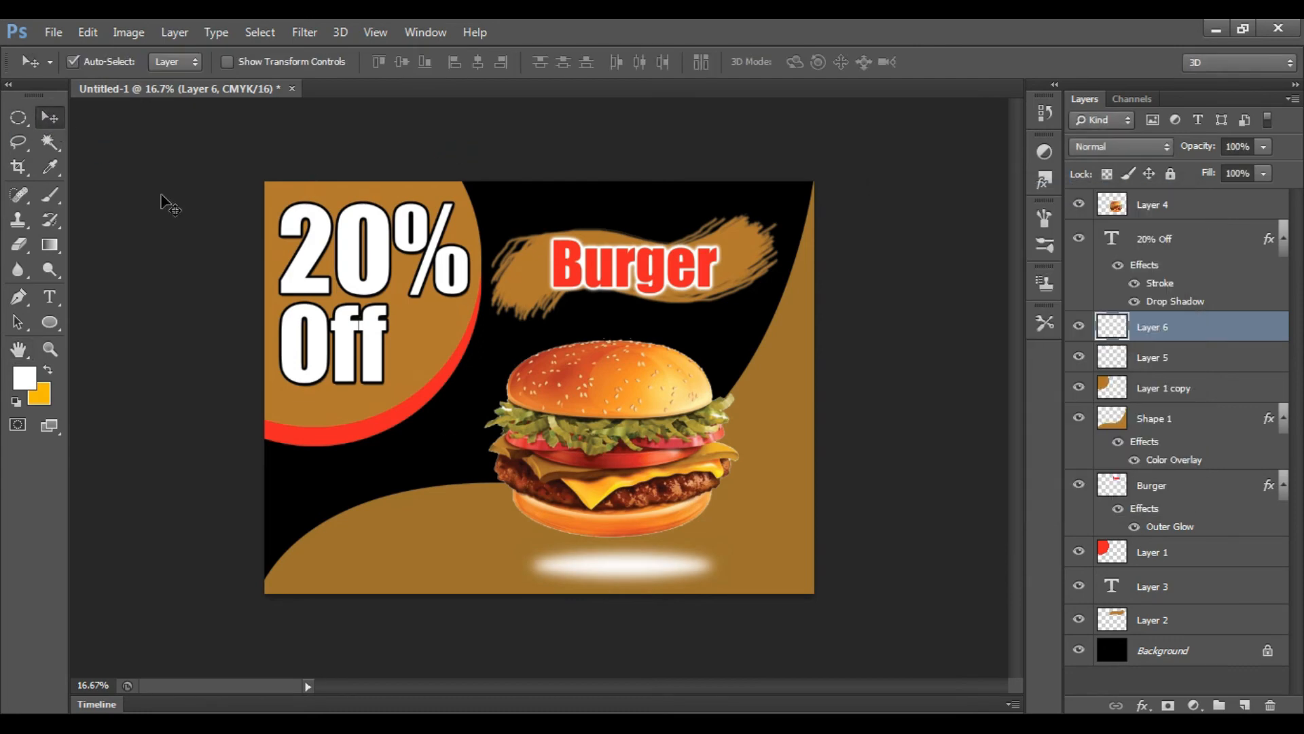
right_click(608, 567)
left_click(620, 575)
left_click_drag(621, 576, 608, 577)
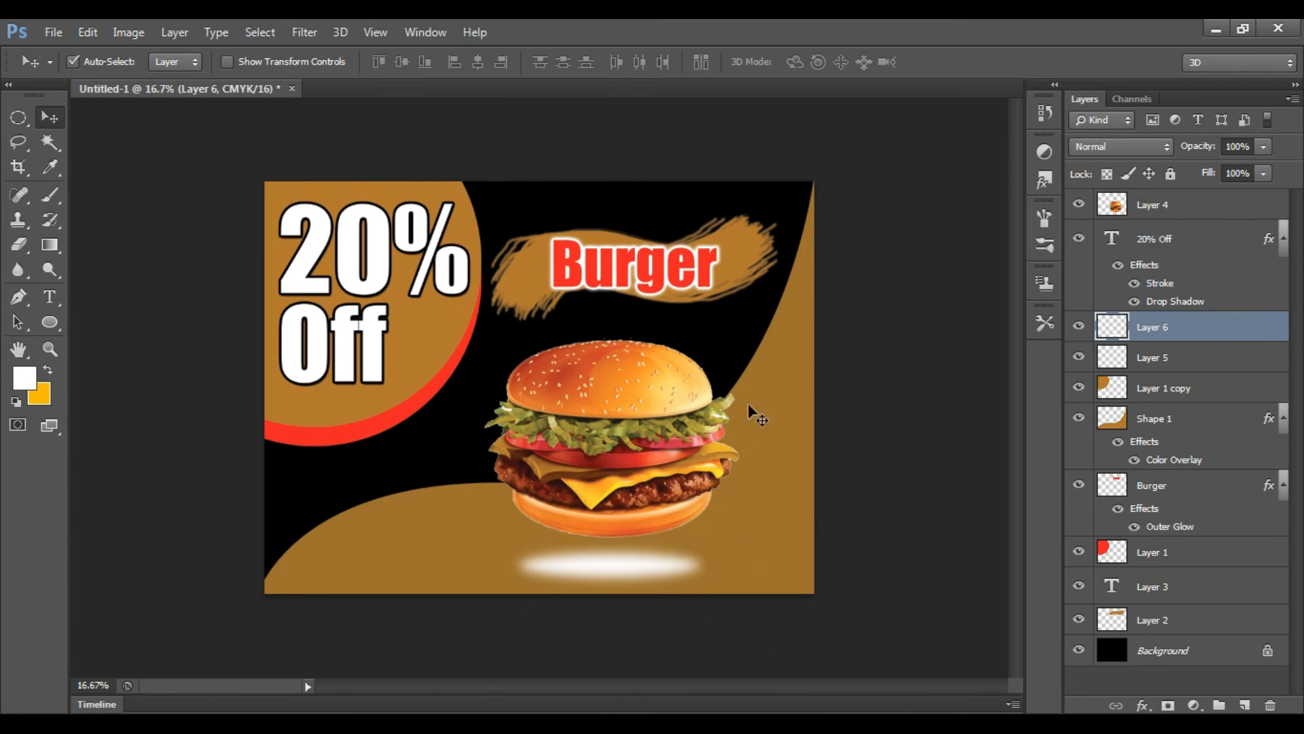
- Apply another Gaussian Blur with a stronger radius to the white ellipse beneath the burger on Layer 6
right_click(614, 433)
left_click(629, 400)
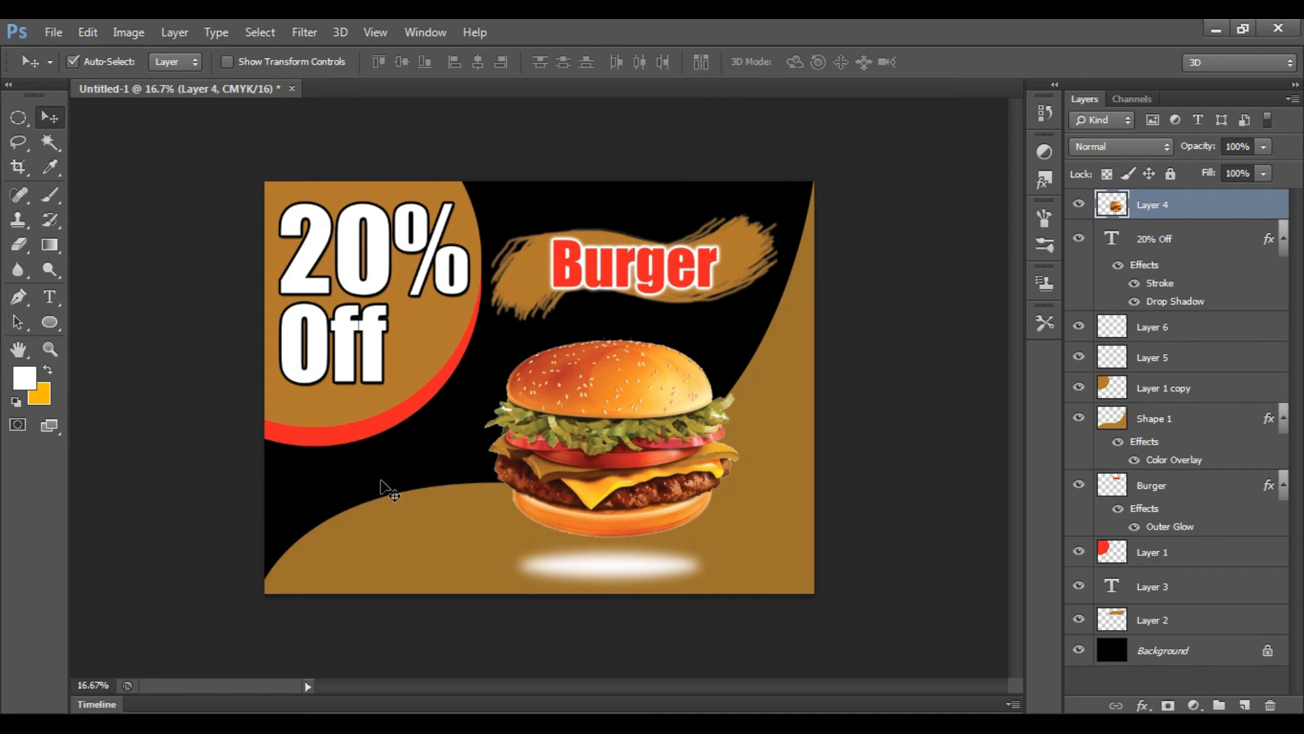
right_click(588, 565)
left_click(620, 576)
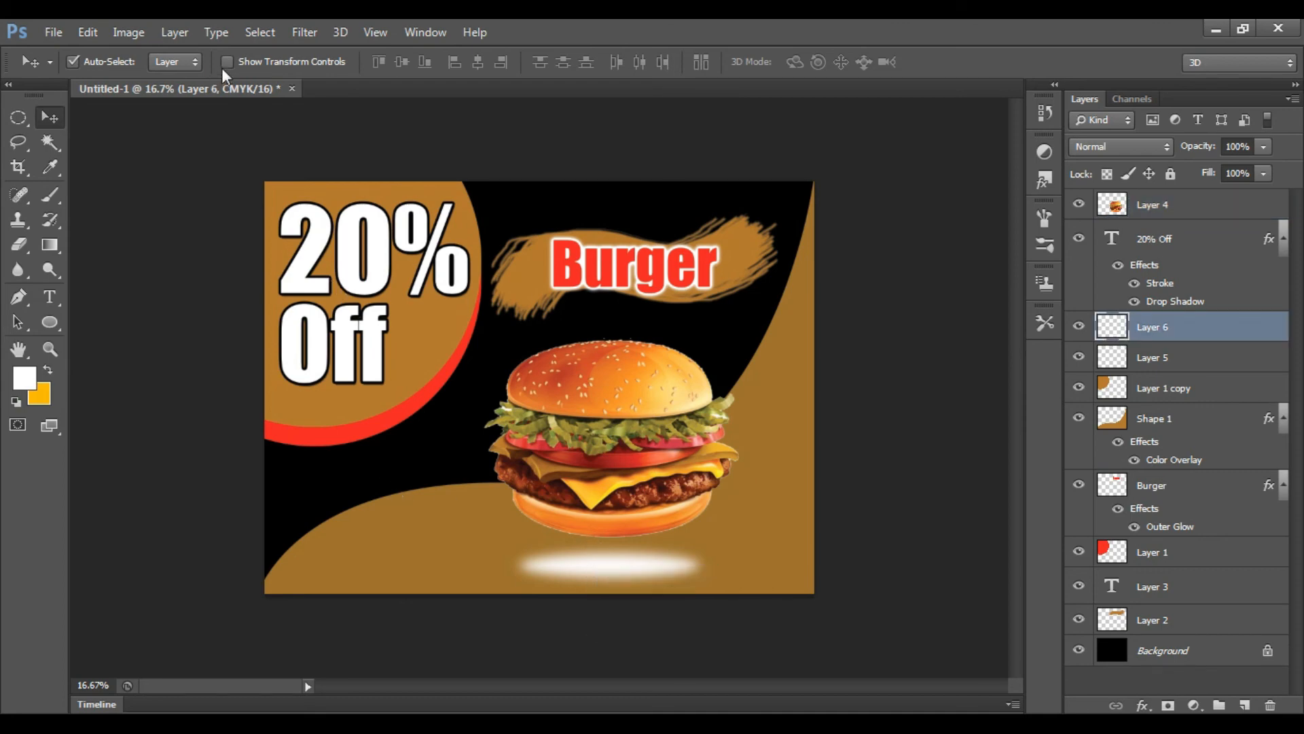
left_click(303, 33)
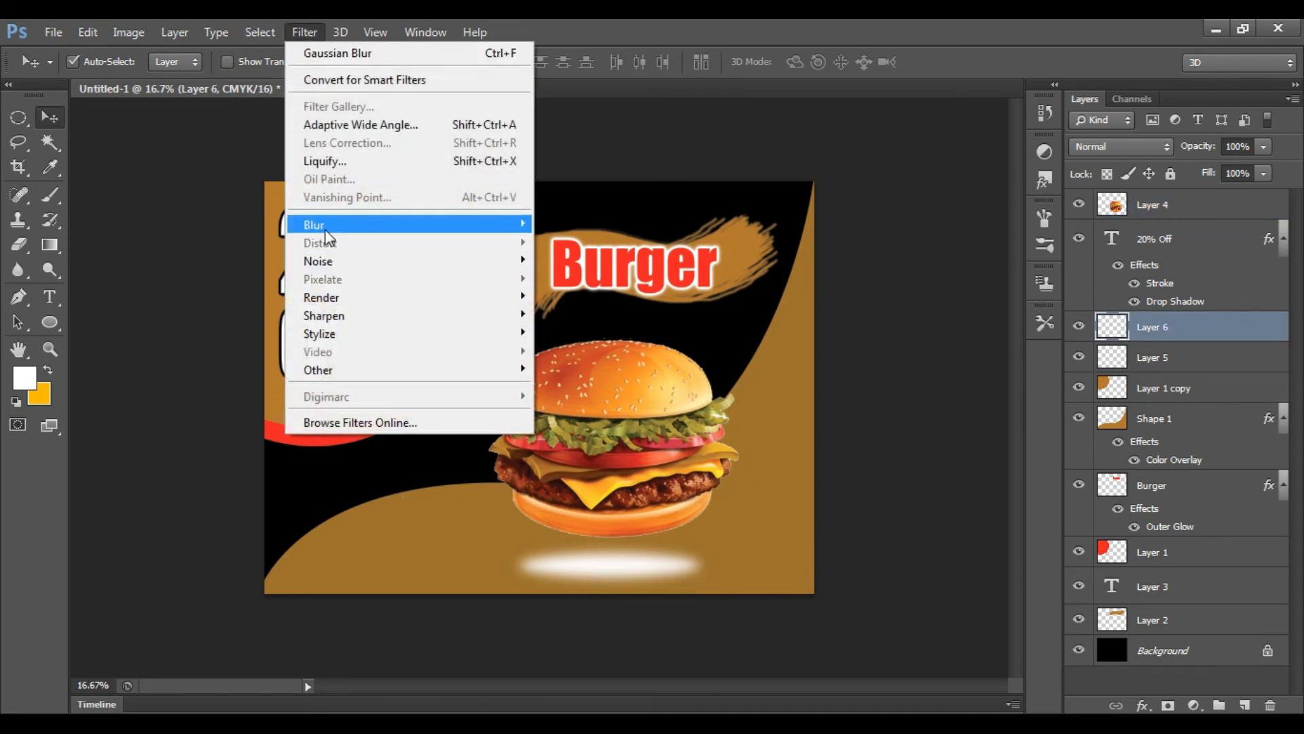
mouse_move(417, 232)
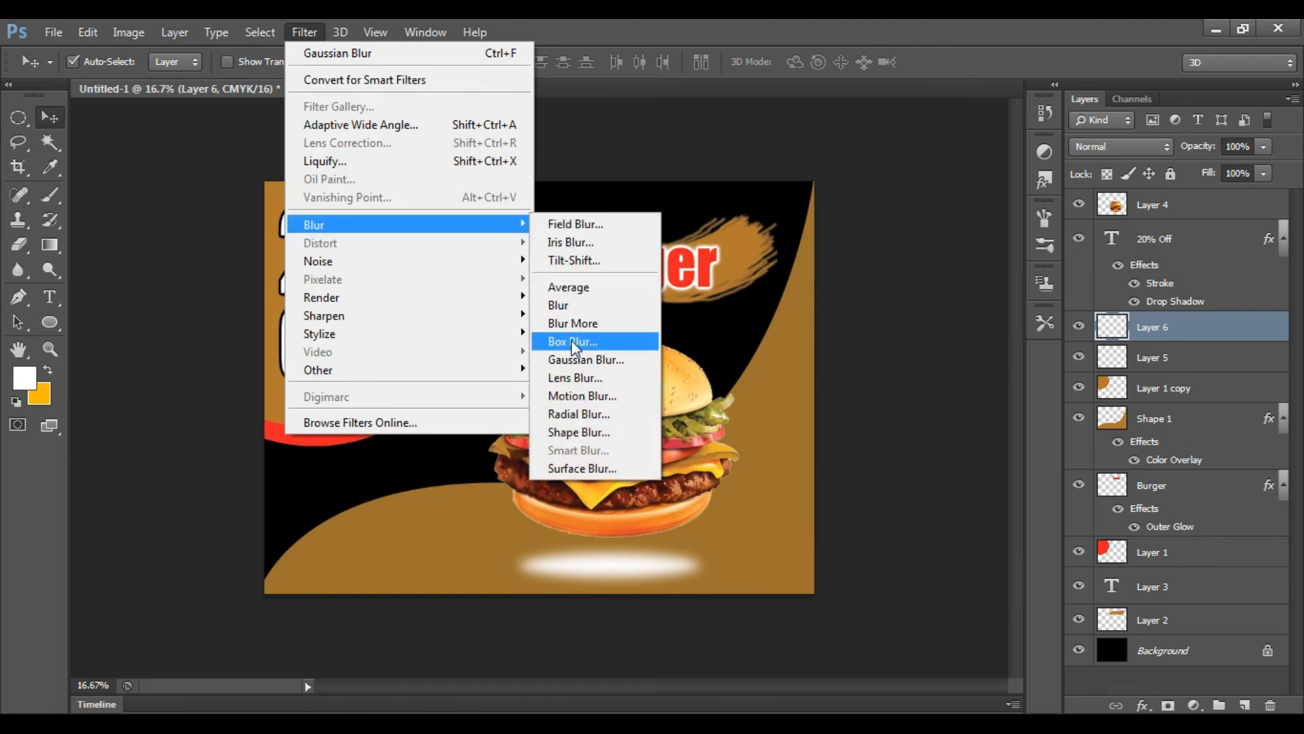
left_click(586, 360)
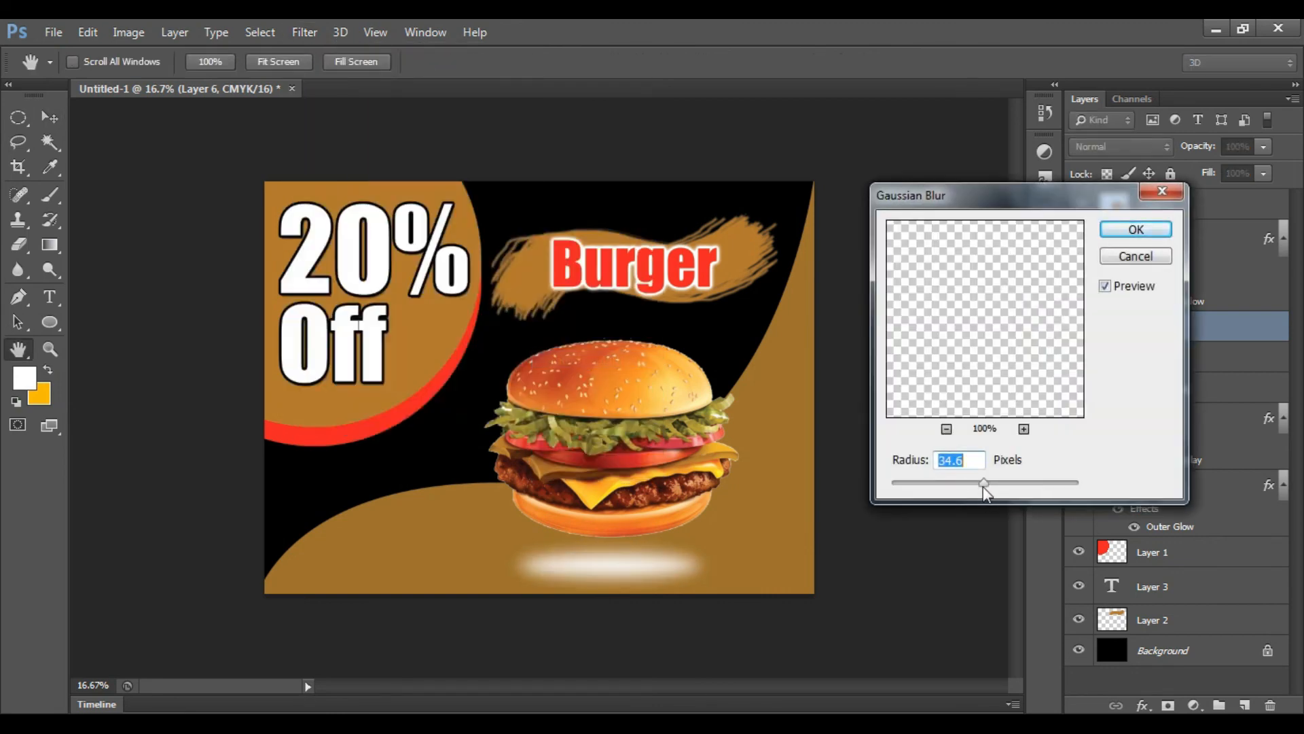
left_click_drag(990, 483, 992, 483)
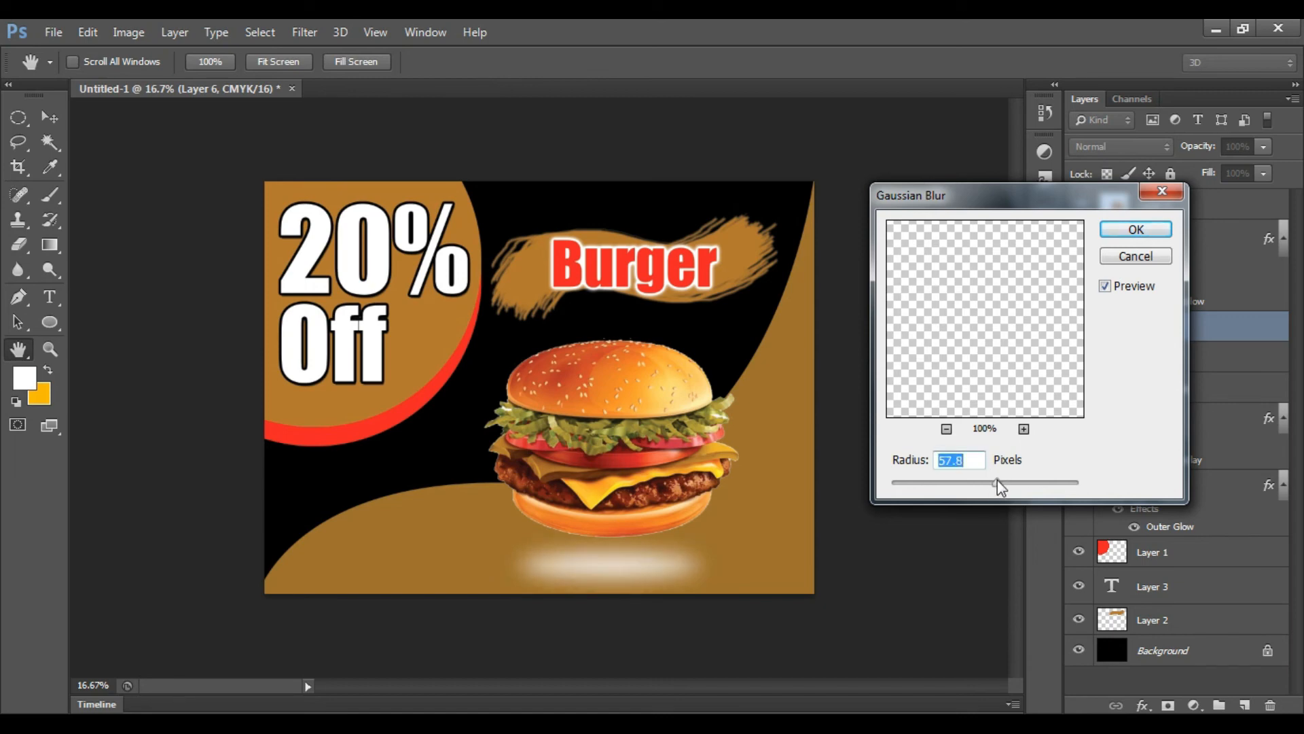
left_click_drag(996, 479, 993, 480)
left_click(1135, 229)
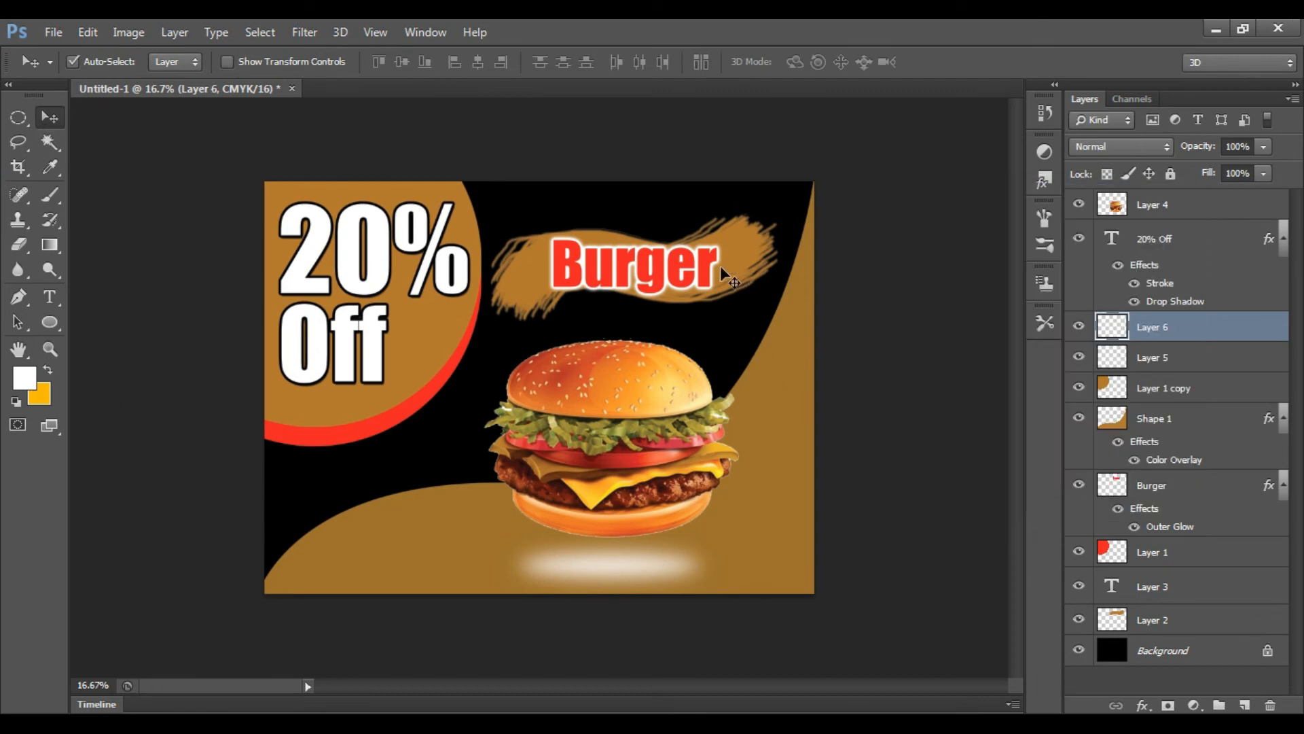
- Narrow the brown brush stroke behind the Burger title on Layer 2 to 74.90% width with Free Transform
right_click(745, 258)
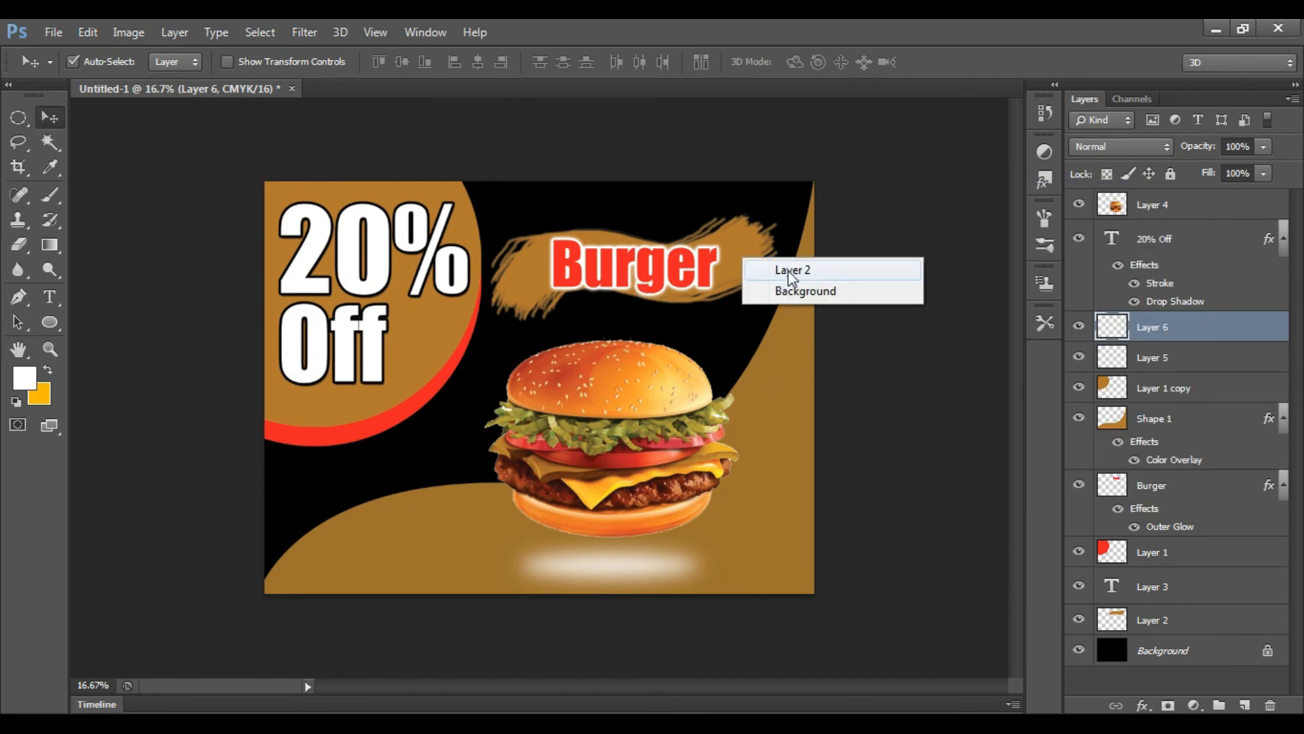
left_click(781, 270)
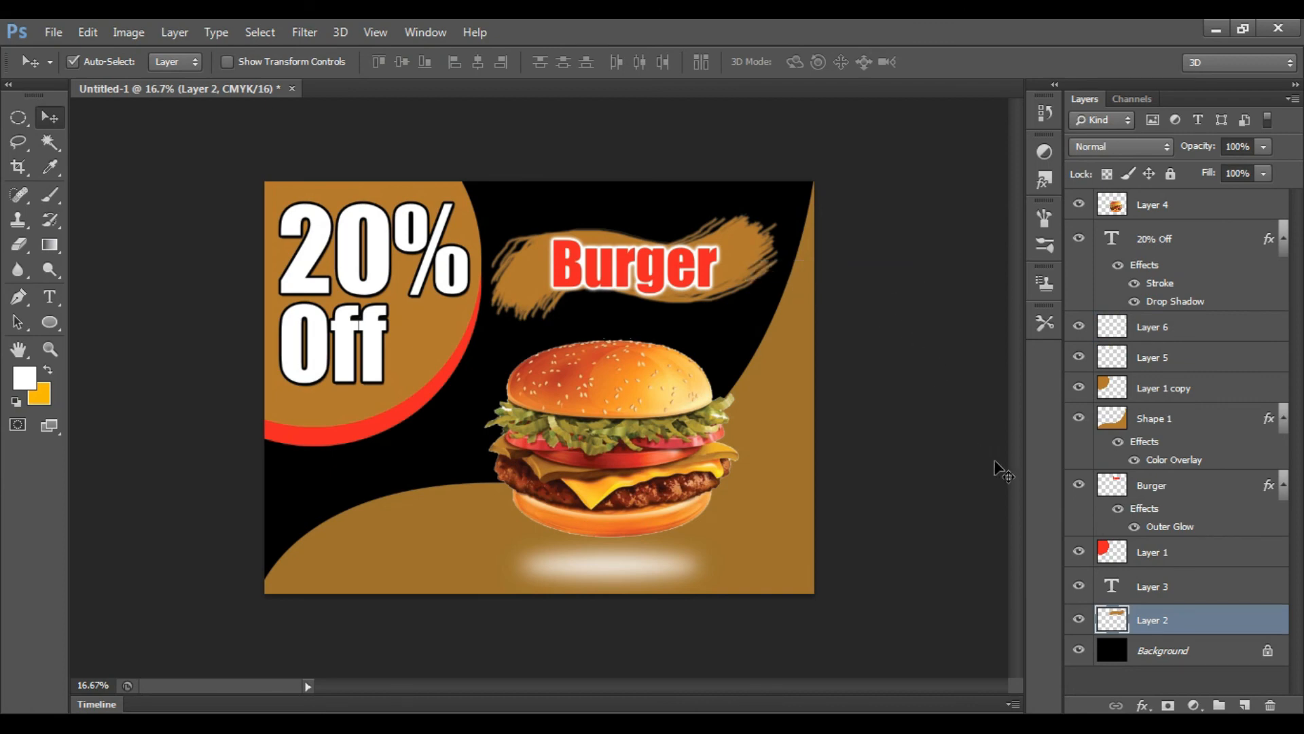
key("ctrl+t")
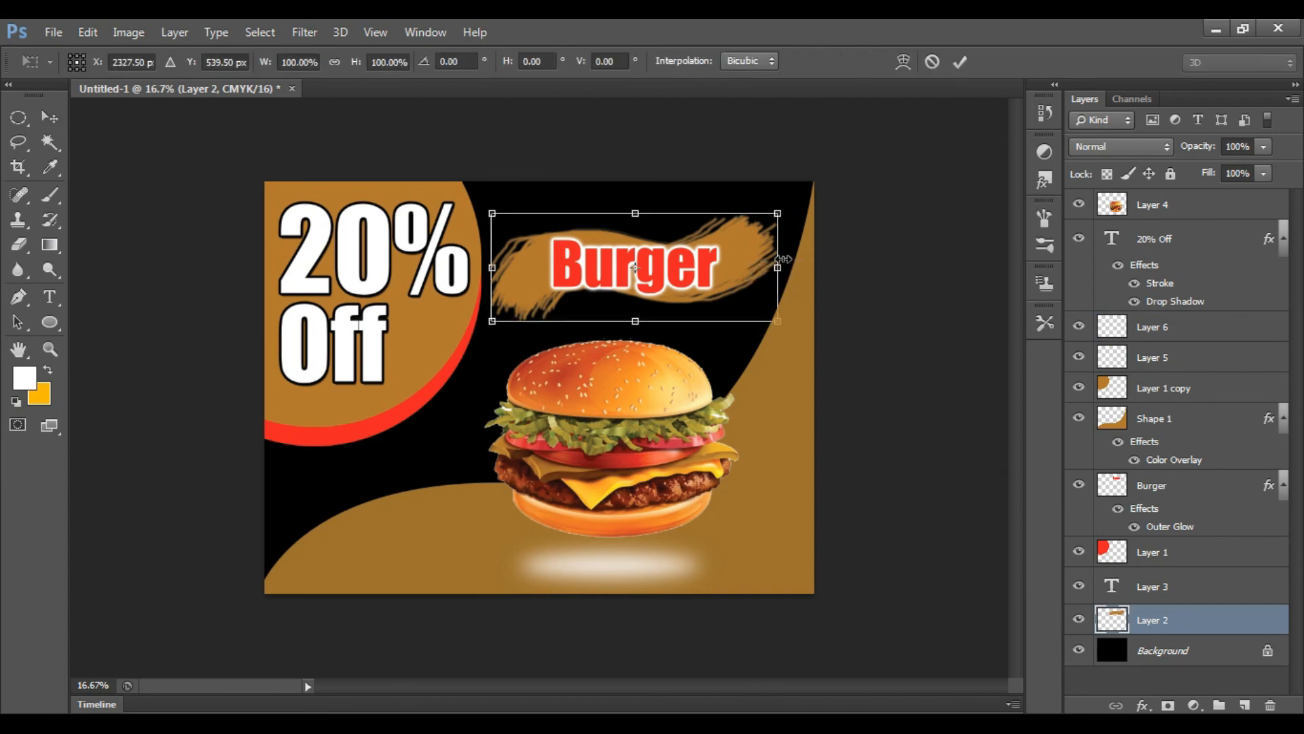
left_click_drag(782, 269, 739, 268)
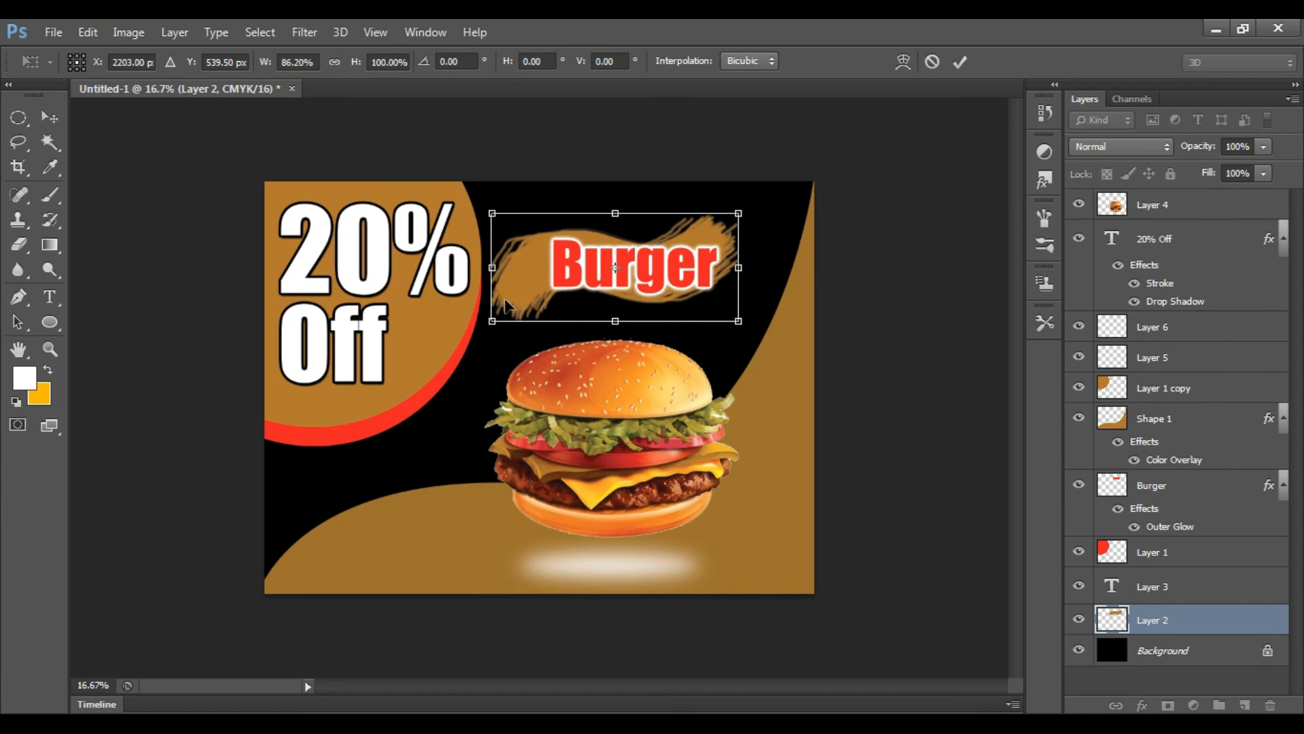
left_click_drag(494, 269, 528, 268)
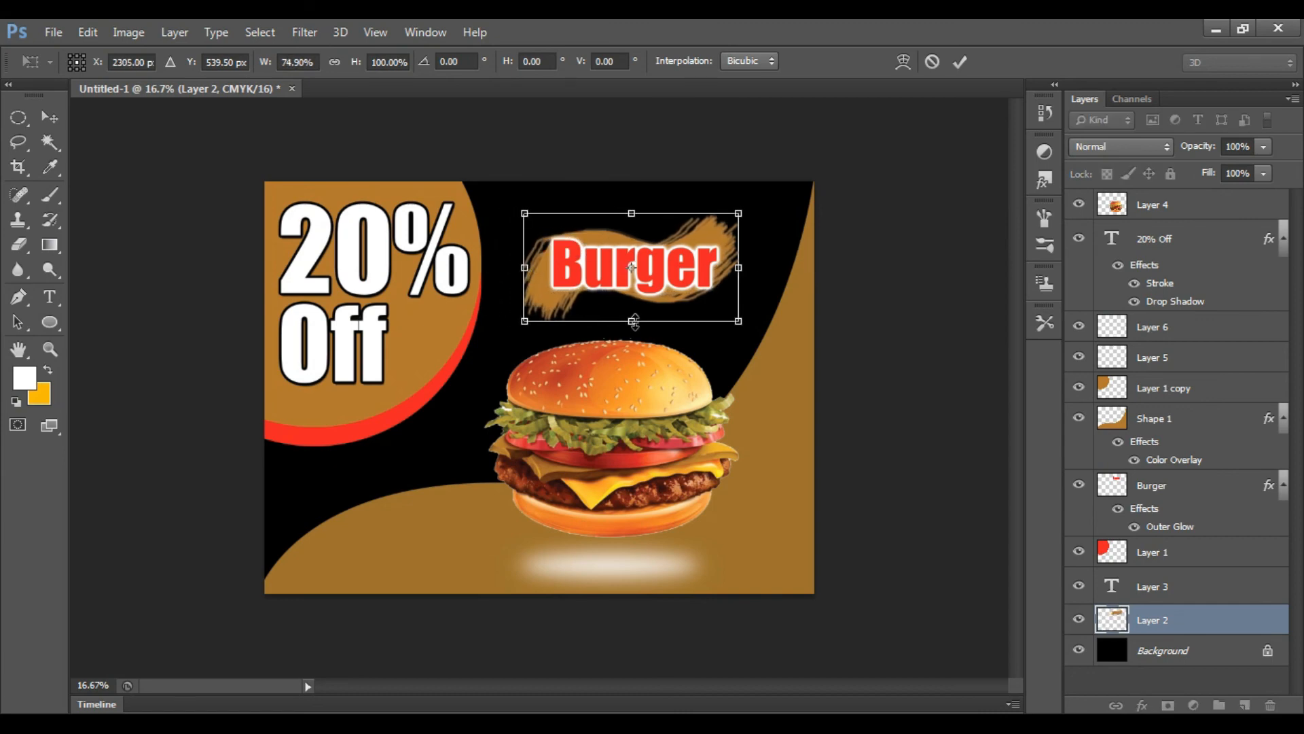
key("Return")
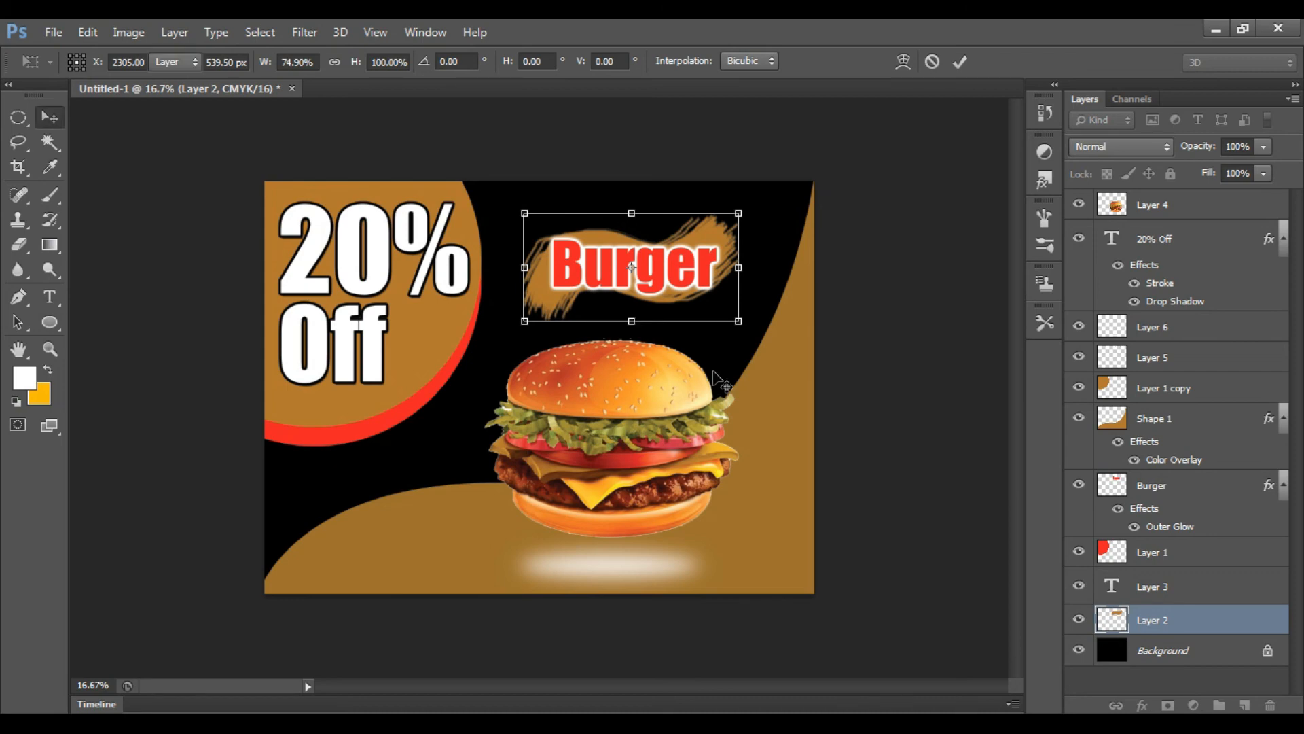
- Duplicate the brown brush stroke layer and rotate the copy by -8.71 degrees
key("ctrl+j")
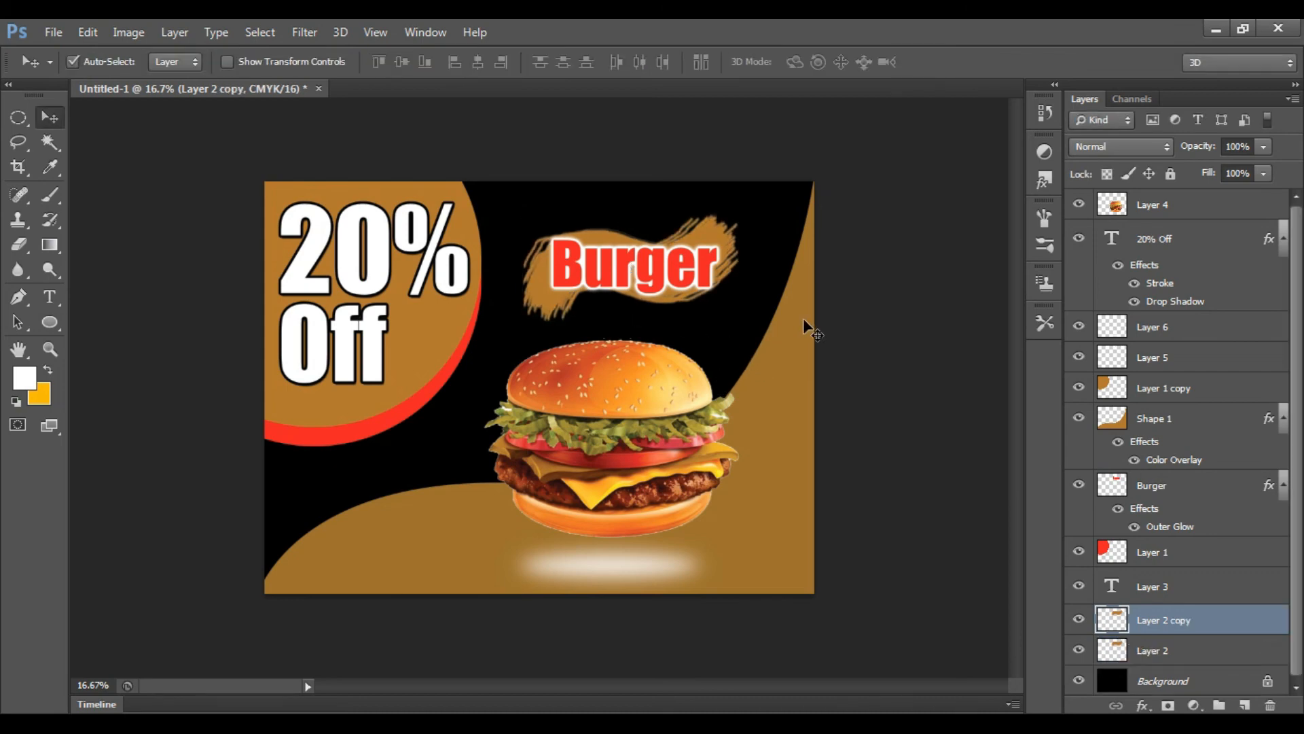
key("ctrl+t")
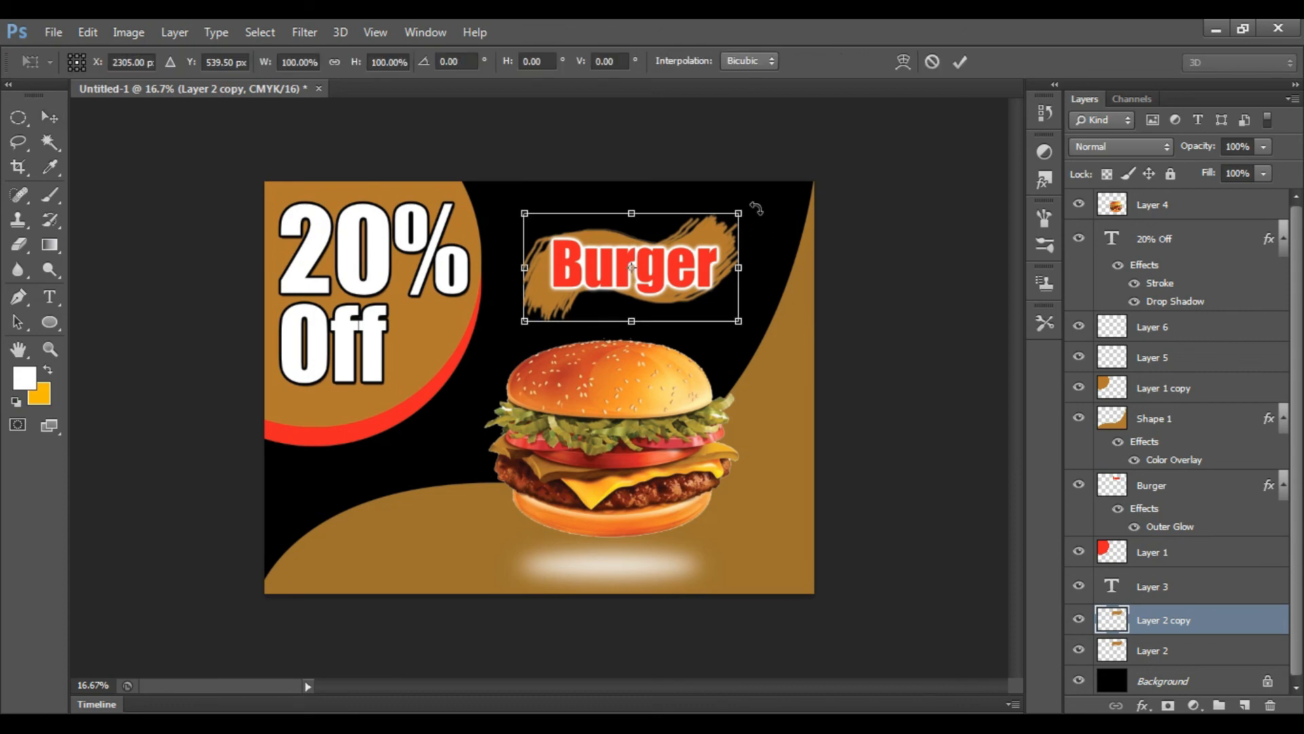
left_click_drag(756, 209, 743, 193)
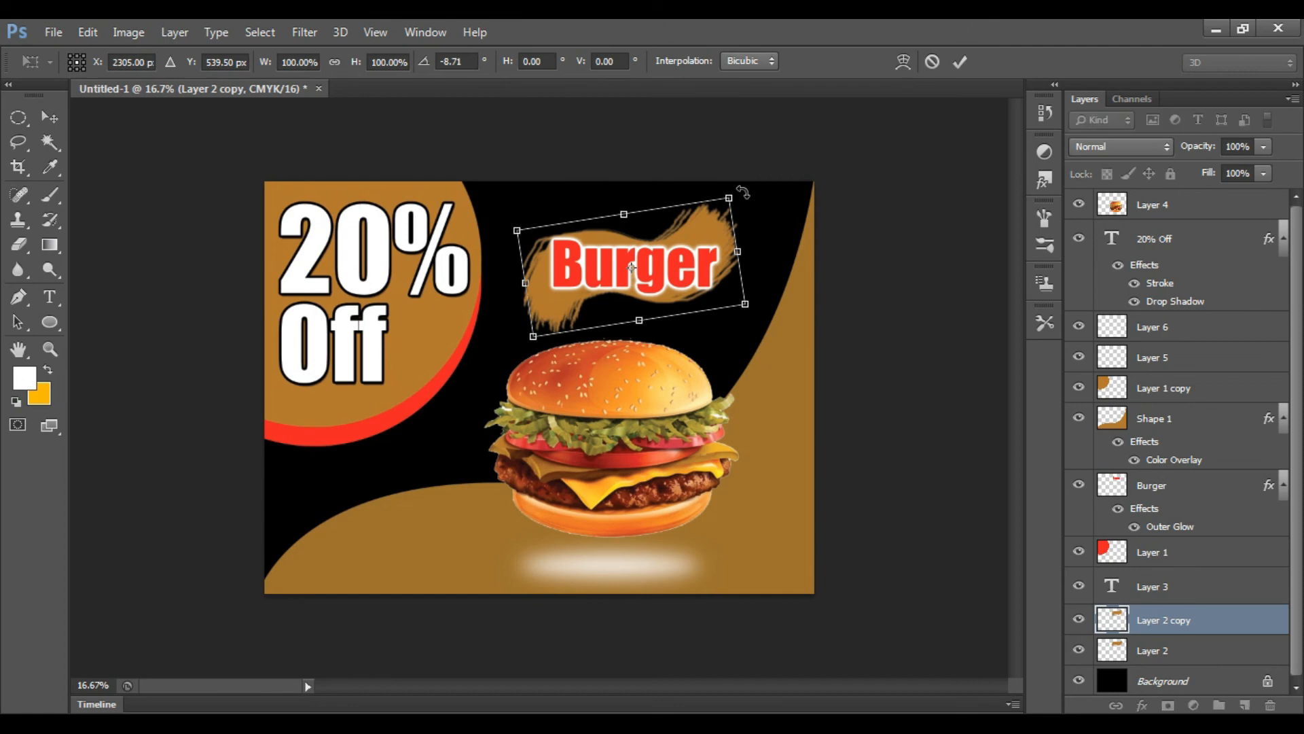
key("Return")
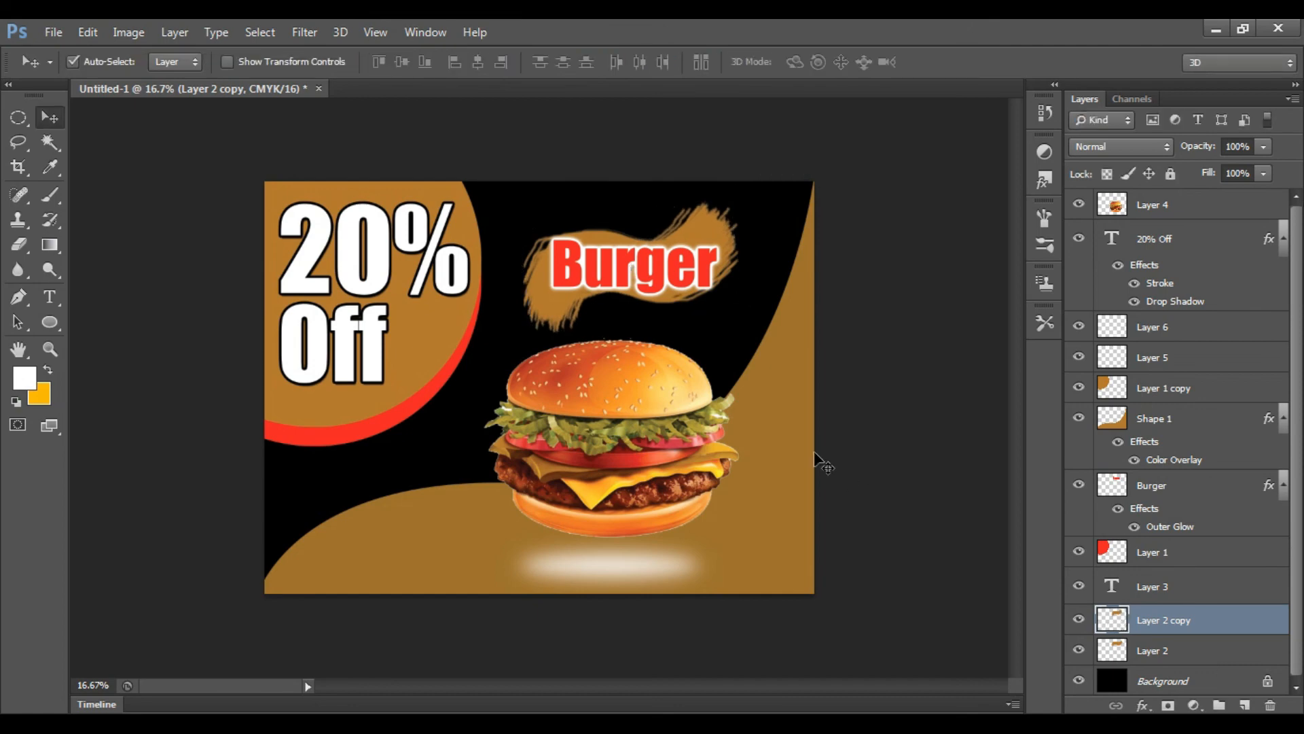
- Merge the two brush stroke layers into one and check the result by toggling its visibility
left_click(1166, 653, "shift")
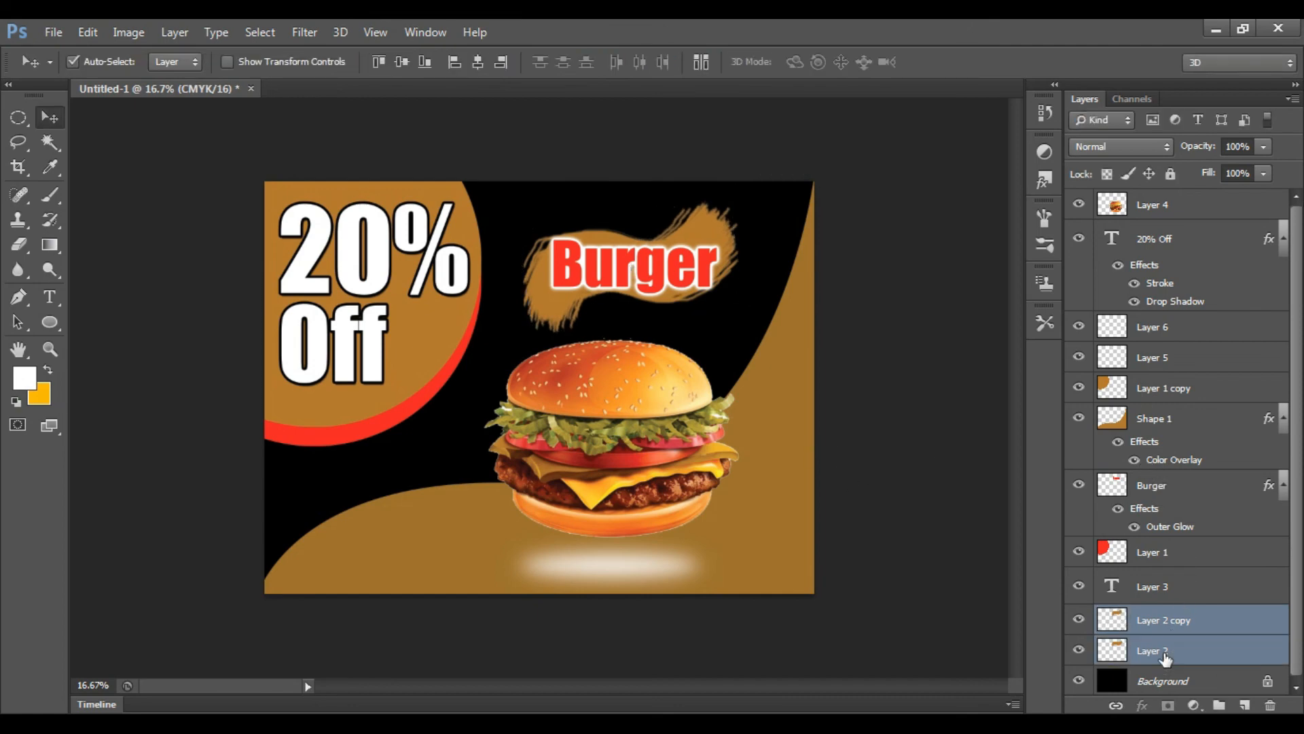
key("ctrl+e")
left_click(1079, 621)
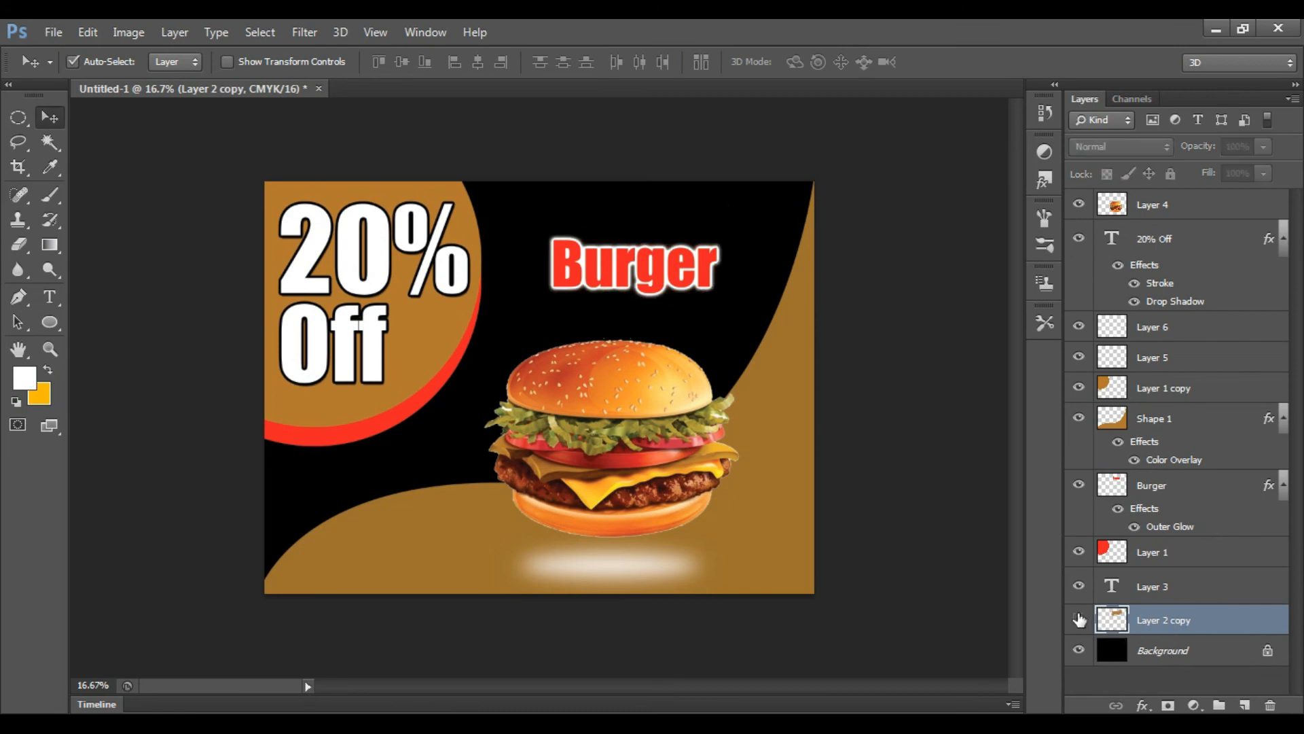
left_click(1078, 620)
- Add a Color Overlay in off-white #f1f1f1 to the merged brush stroke behind the Burger title
left_click(1143, 701)
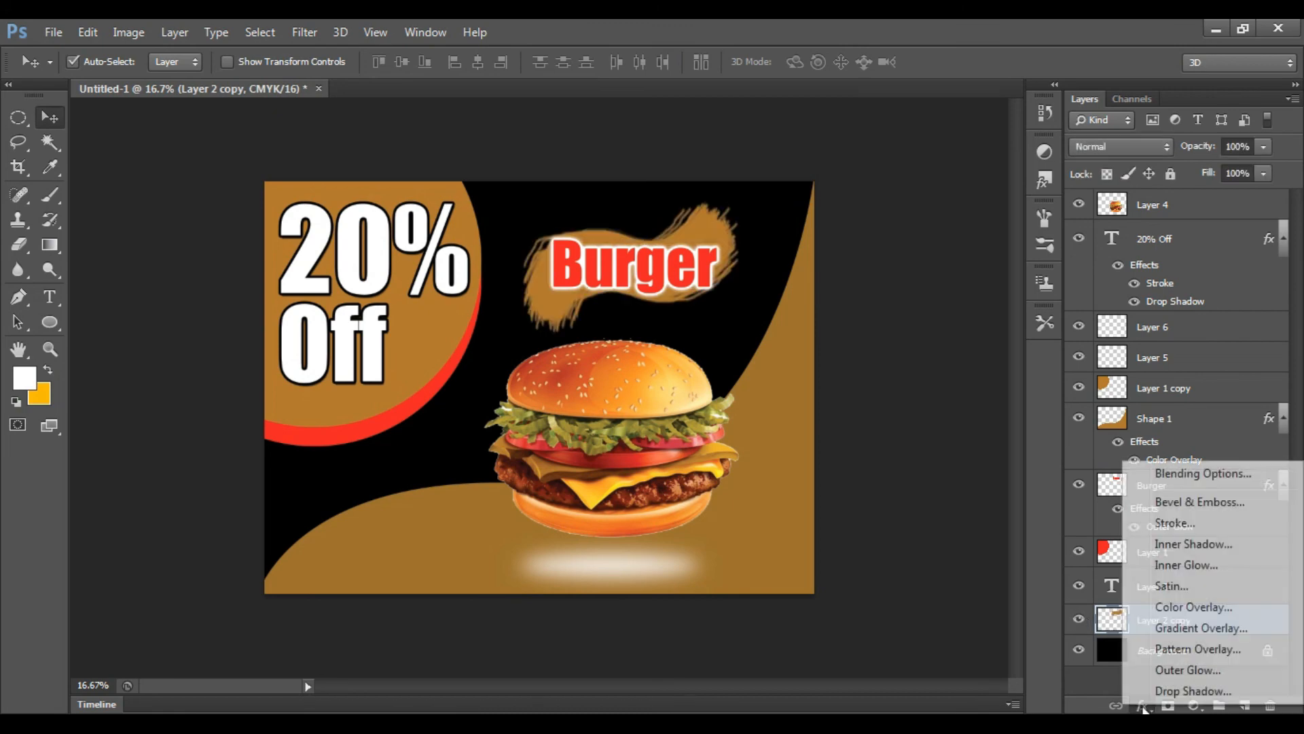
left_click(1160, 479)
left_click_drag(902, 424, 932, 232)
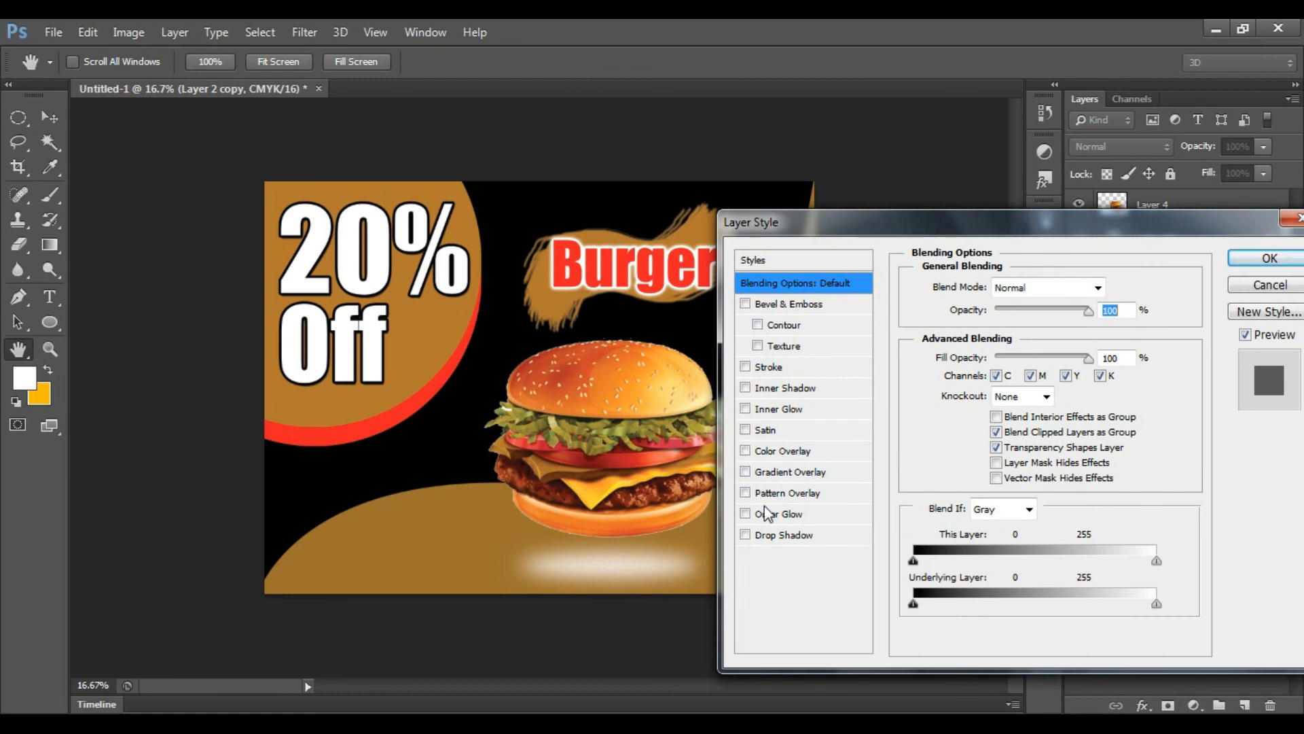
left_click(771, 453)
left_click(1111, 287)
left_click(675, 438)
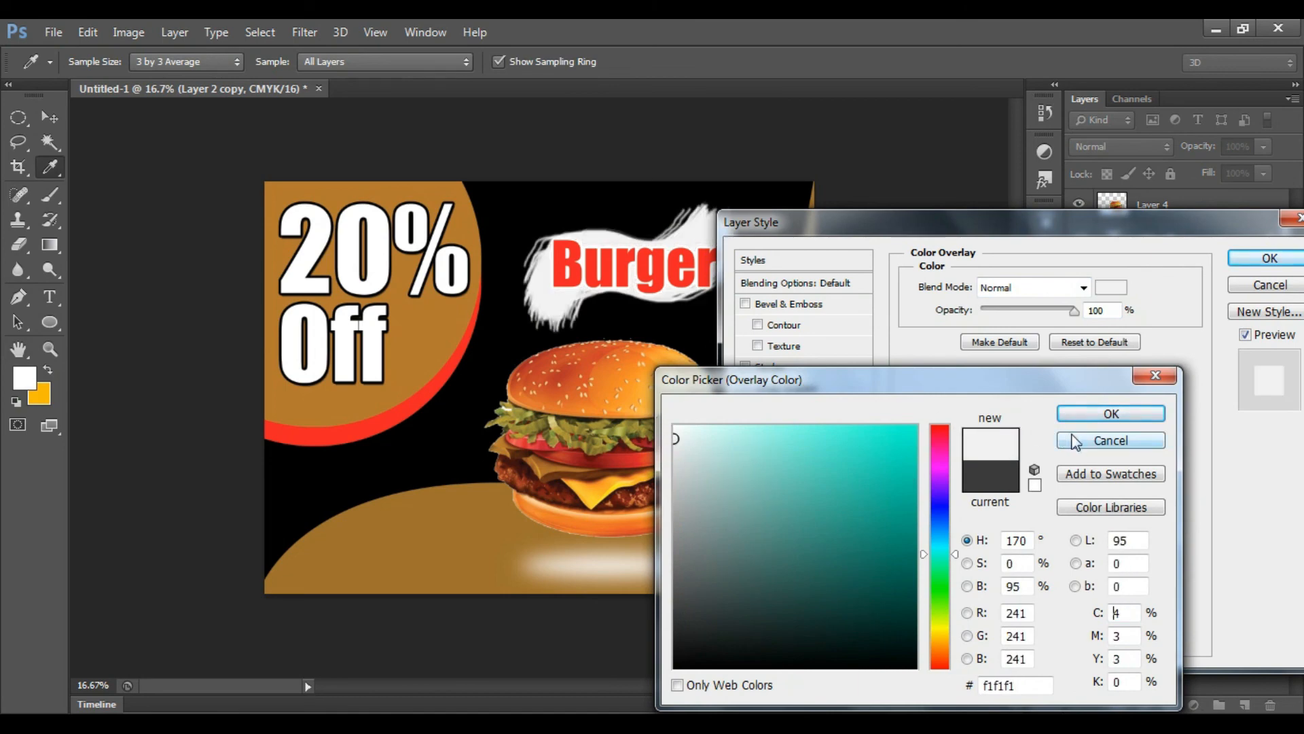
left_click(1089, 420)
left_click(1268, 260)
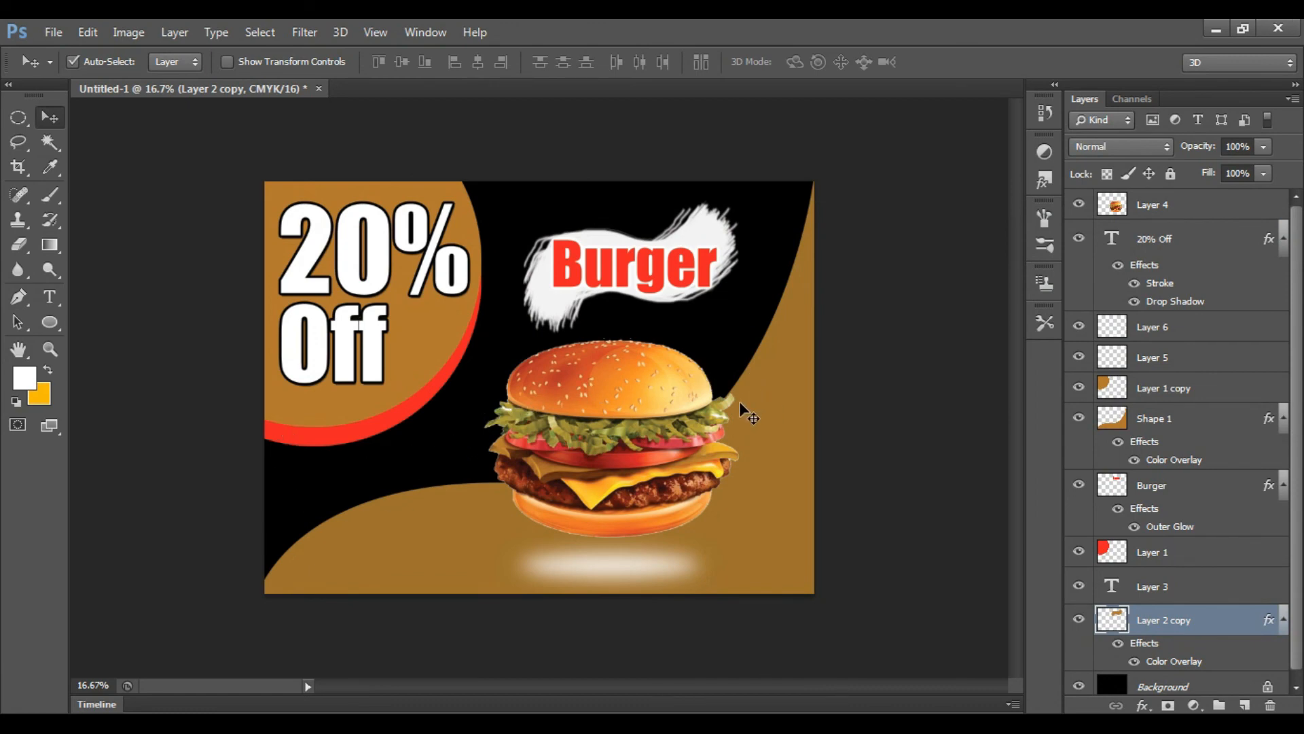
- Add a Drop Shadow to the brown wave on Shape 1 with a -45 degree angle and 25 px distance
right_click(802, 402)
left_click(804, 407)
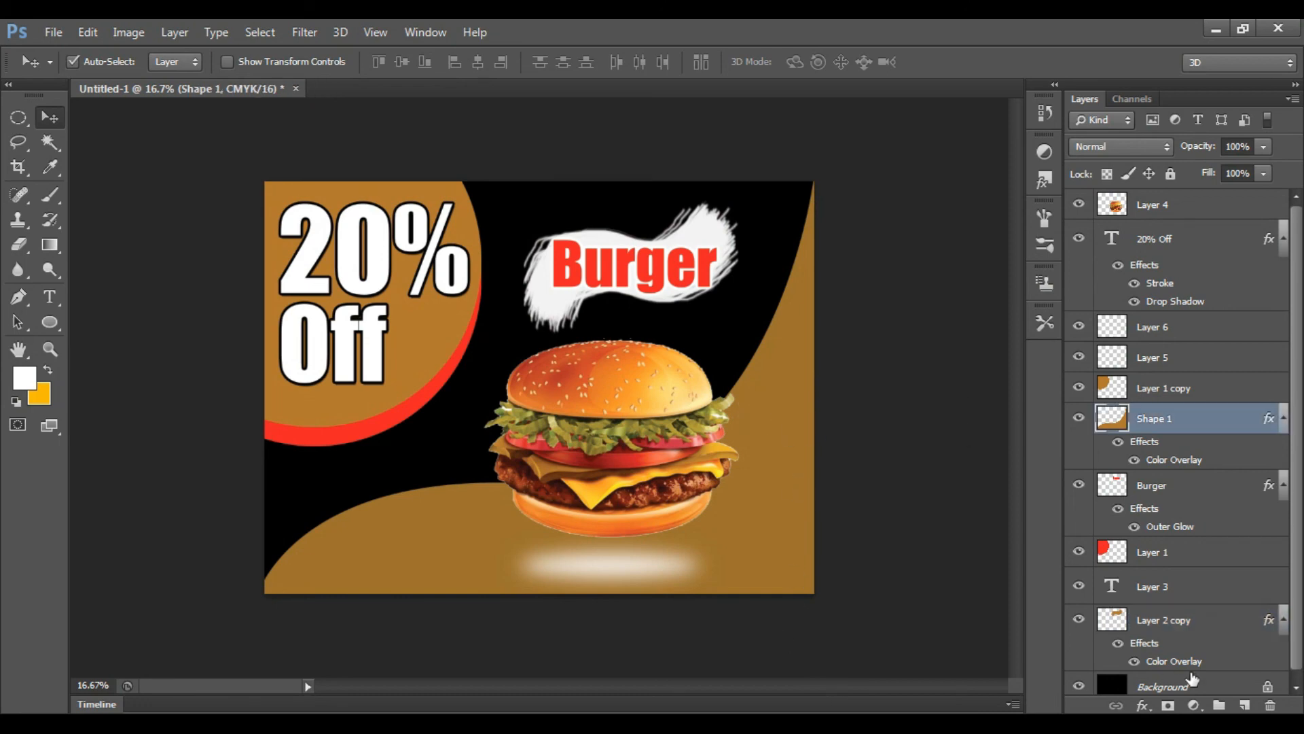
left_click(1143, 705)
left_click(1169, 694)
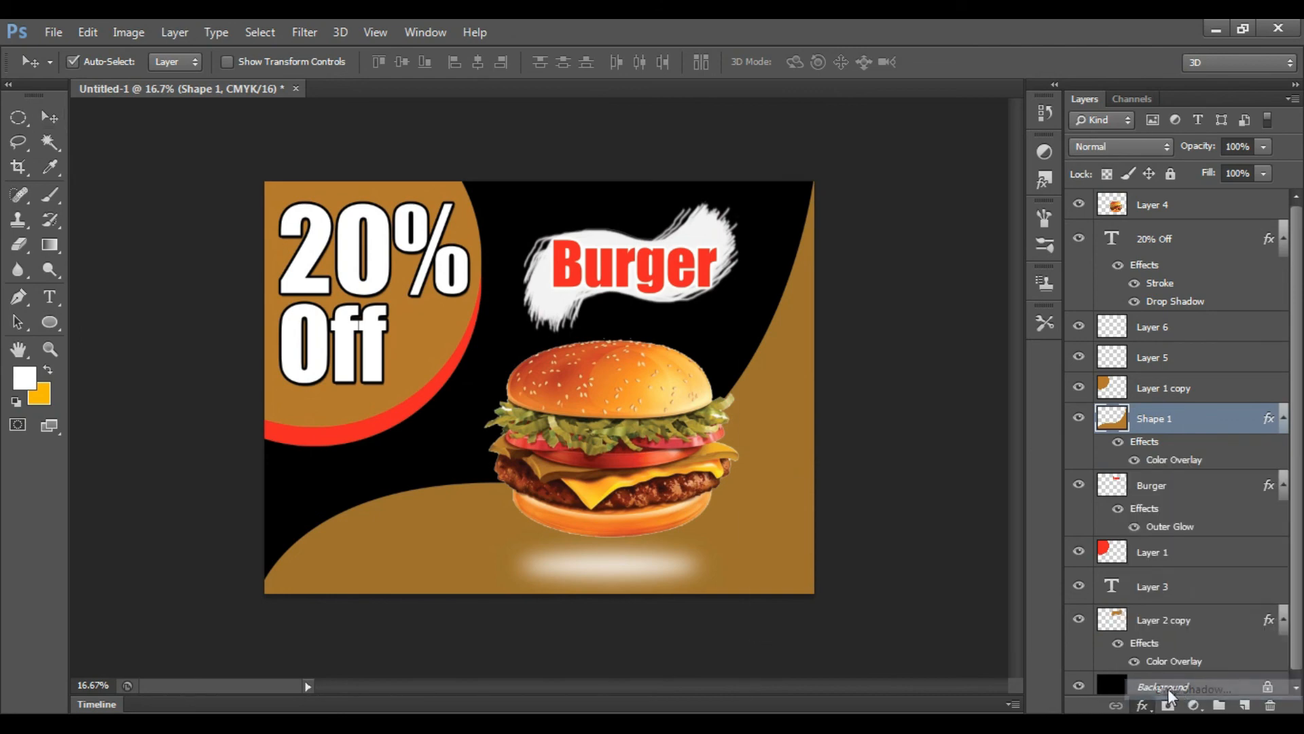
left_click_drag(831, 228, 910, 252)
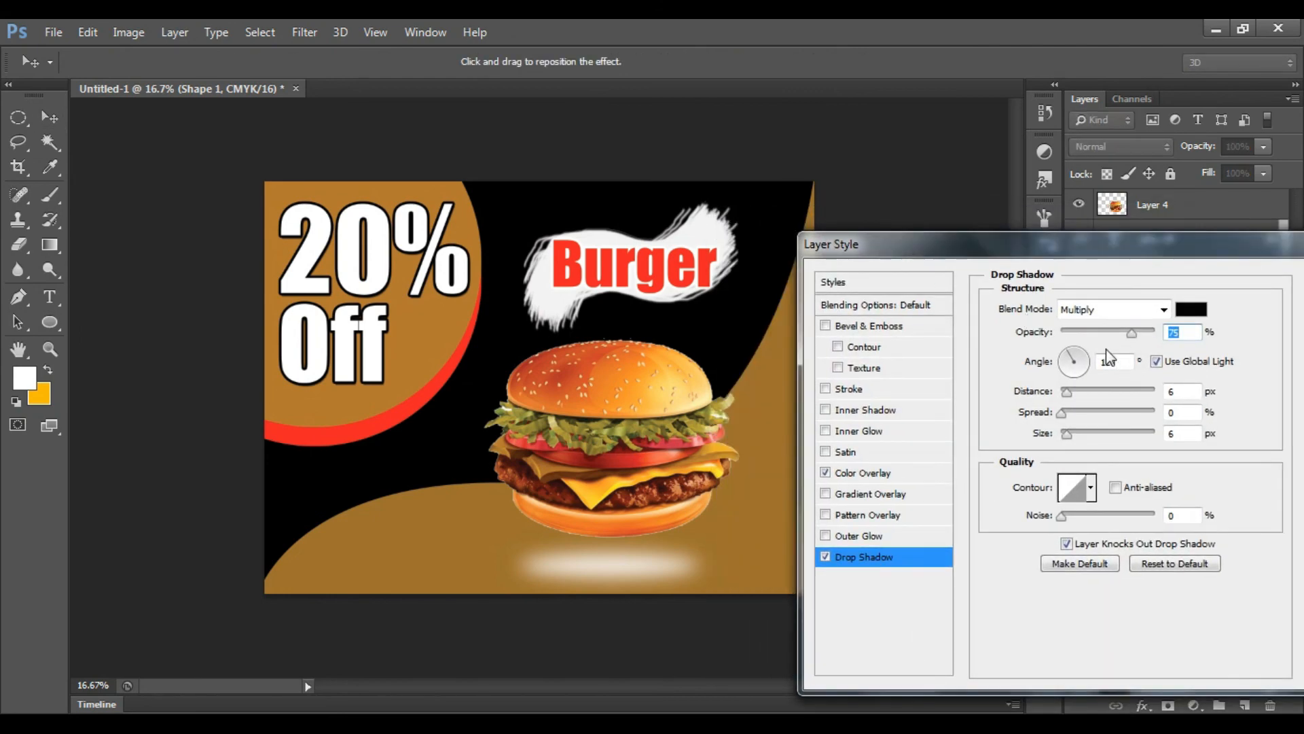
key("Tab")
type("45")
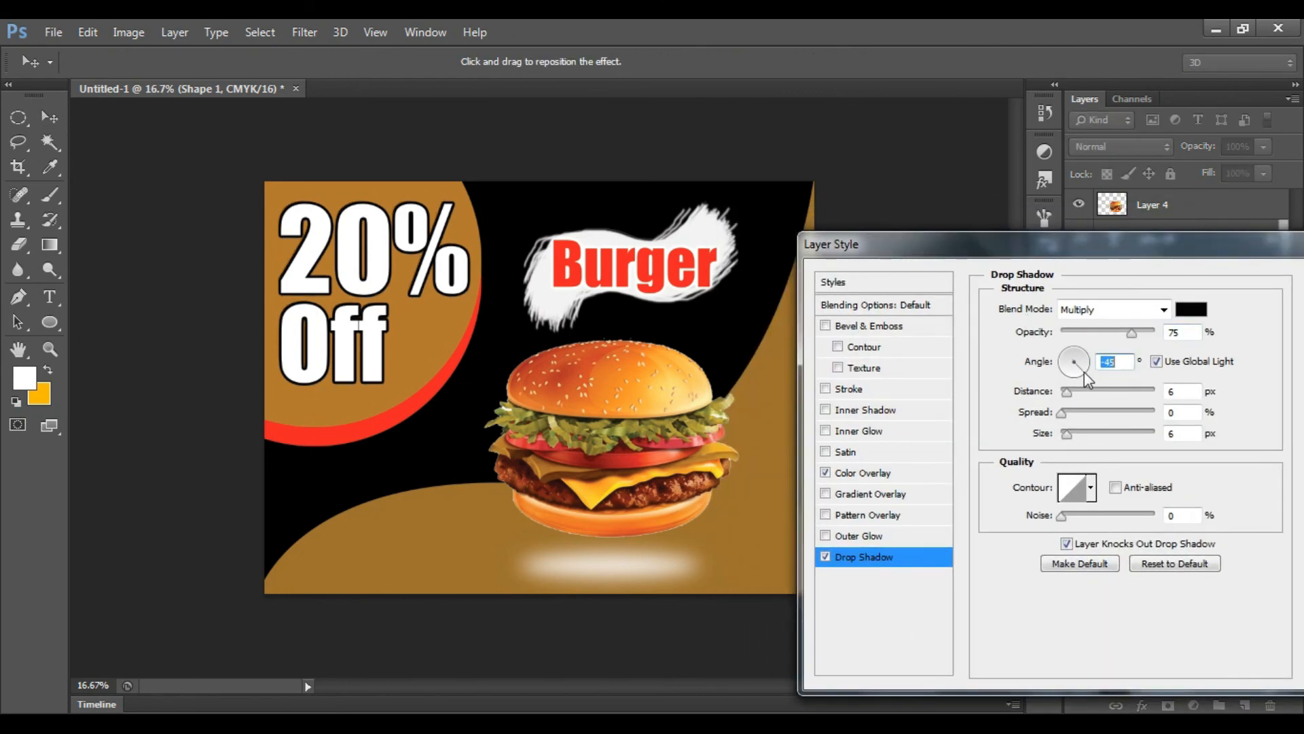
left_click_drag(1066, 393, 1065, 393)
- Set the wave's drop shadow to Normal blend mode with the grey colour #949595
left_click(1143, 317)
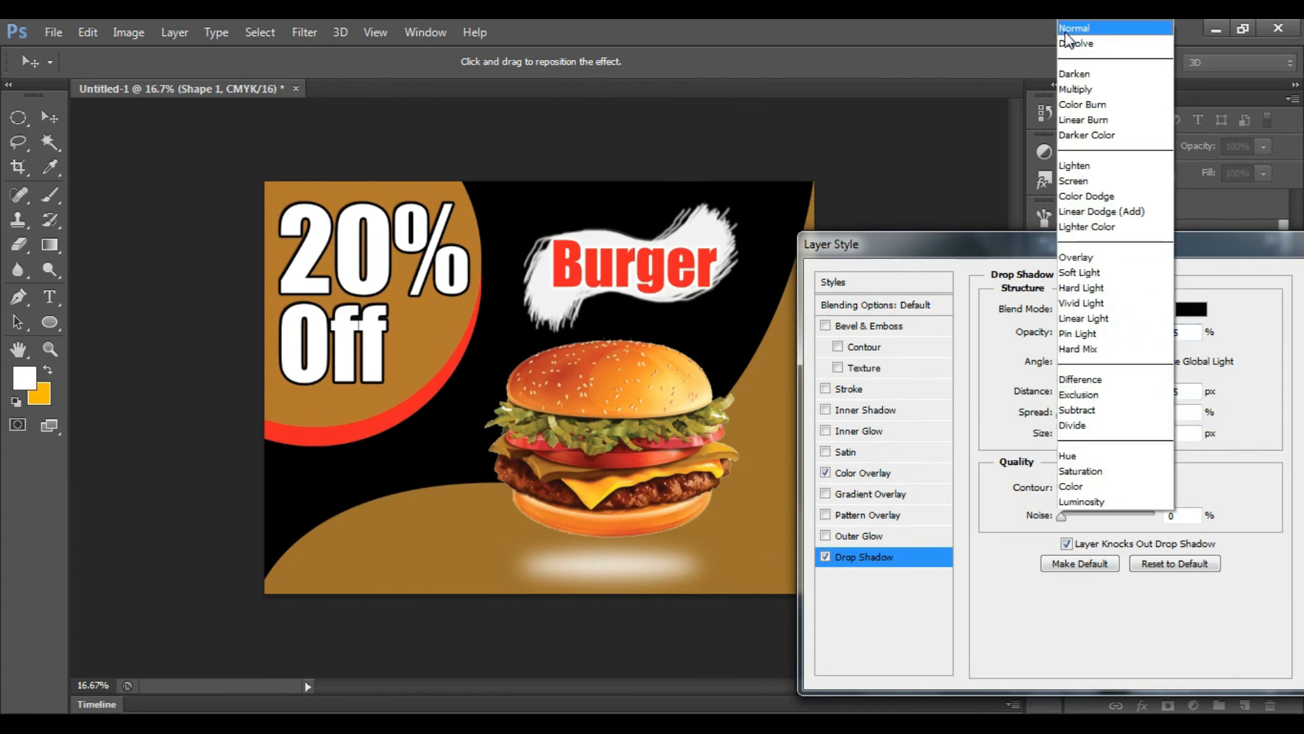
left_click(1086, 24)
left_click(1191, 310)
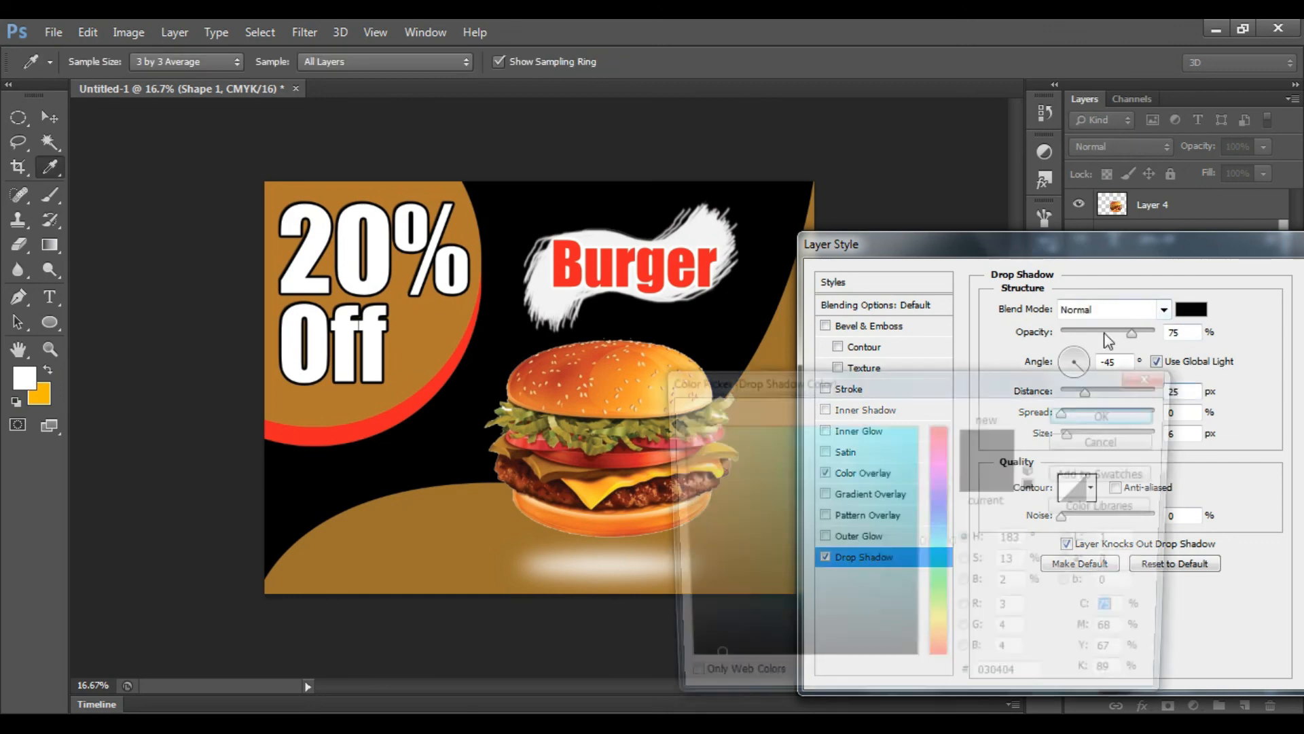
left_click_drag(693, 521, 676, 526)
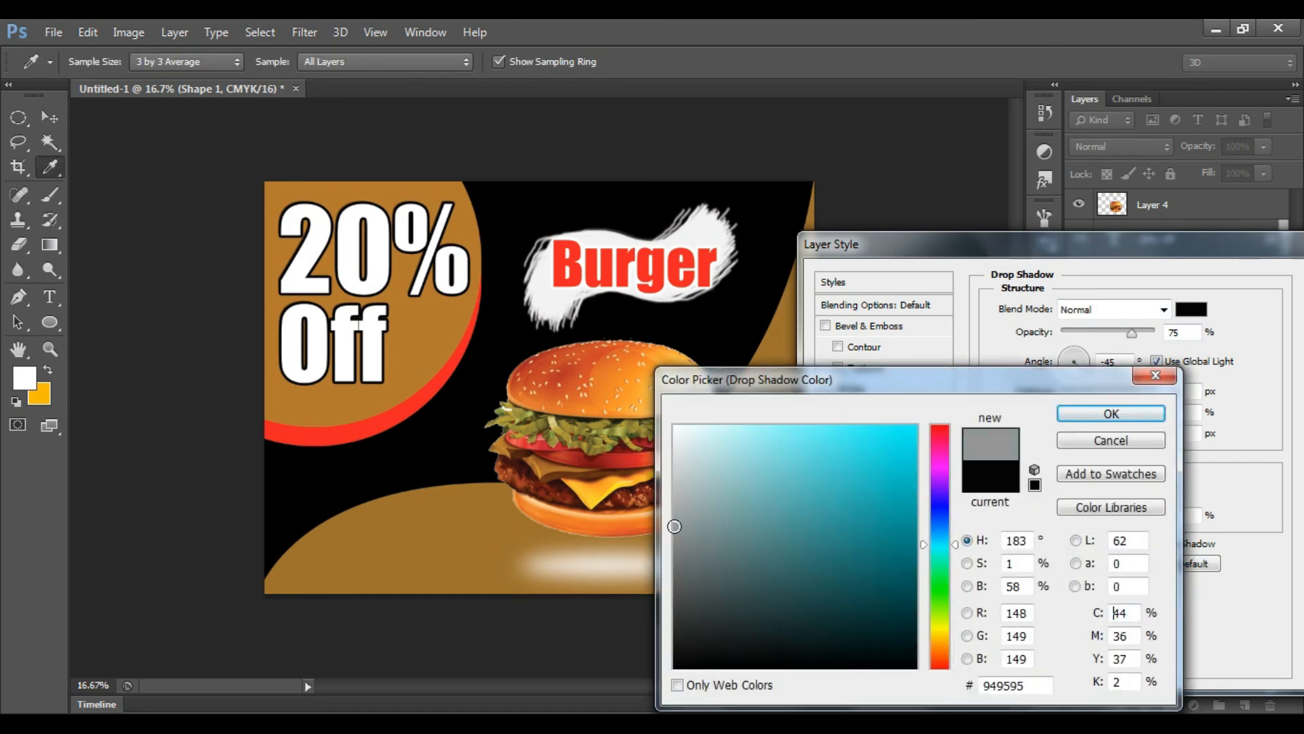
left_click(1079, 409)
- Set the wave's drop shadow to 100% opacity, 5 px distance, 20% spread and 81 px size, and apply the layer style
left_click_drag(1131, 335, 1159, 331)
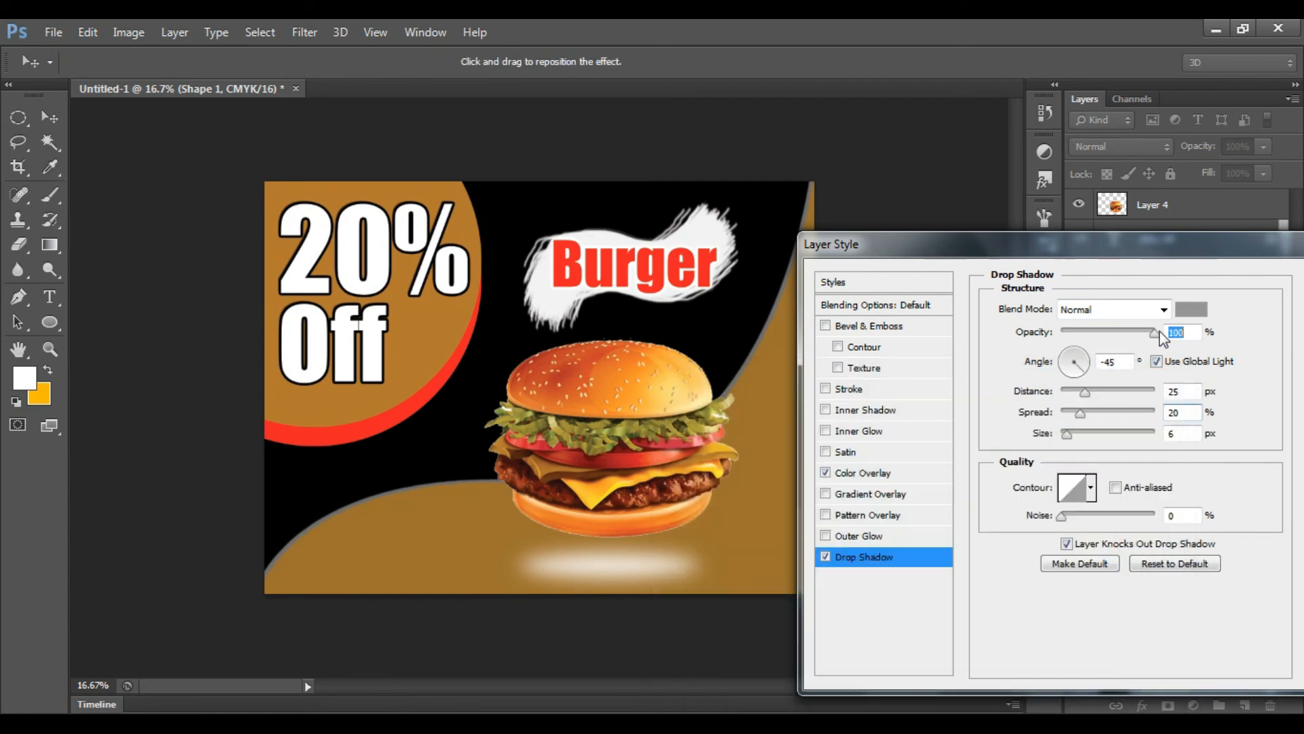
left_click_drag(1071, 435, 1102, 436)
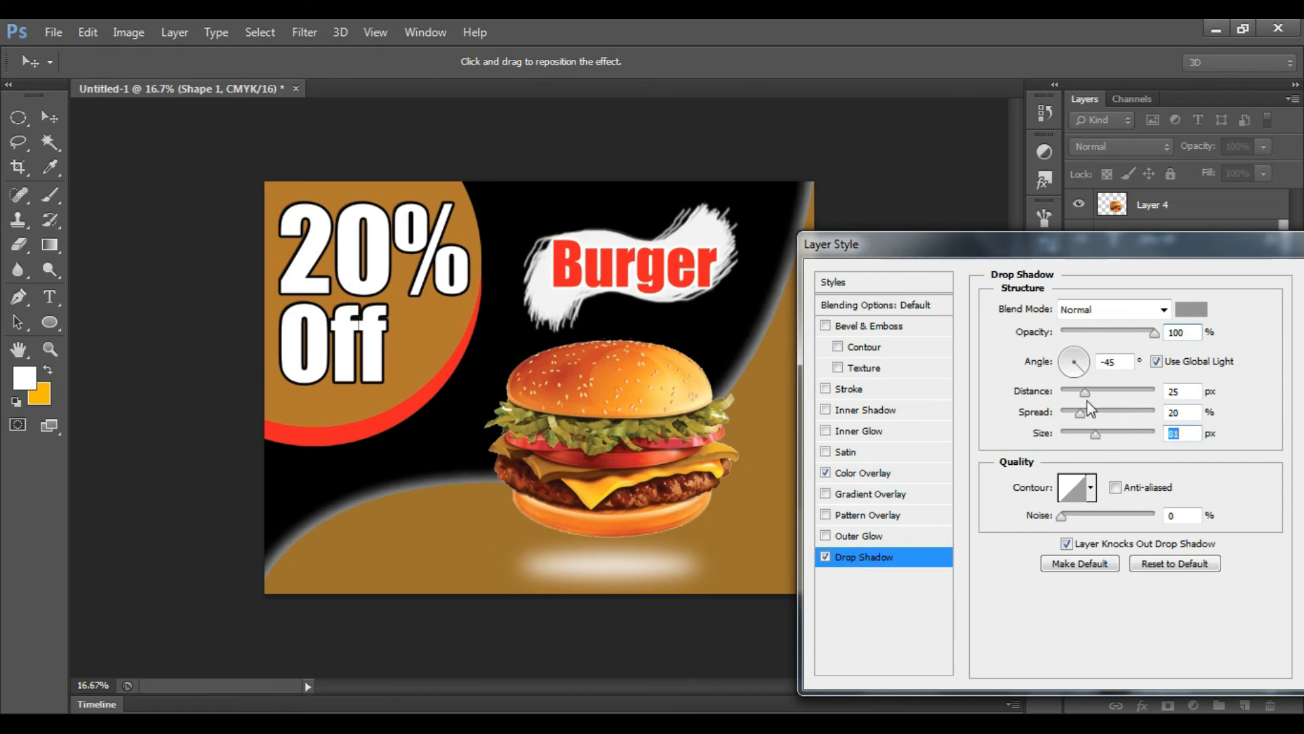
left_click_drag(1086, 394, 1069, 393)
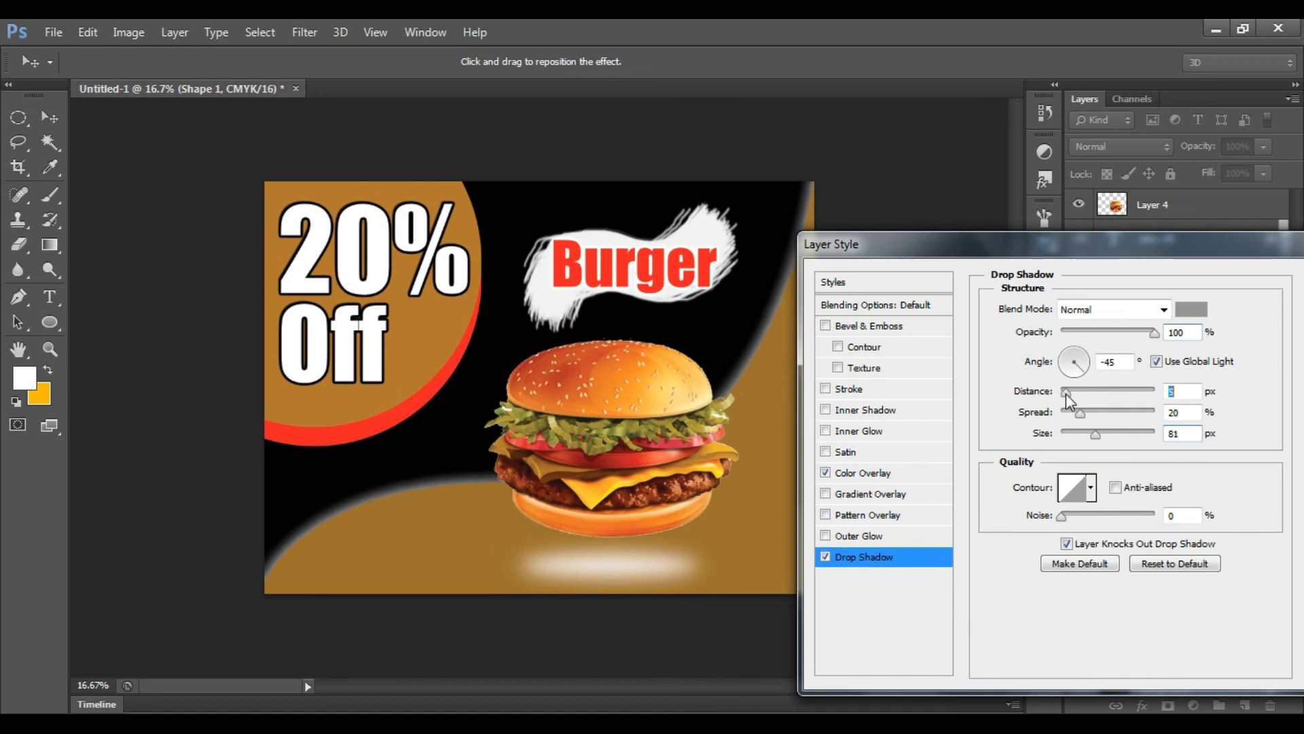
left_click_drag(1084, 258, 883, 395)
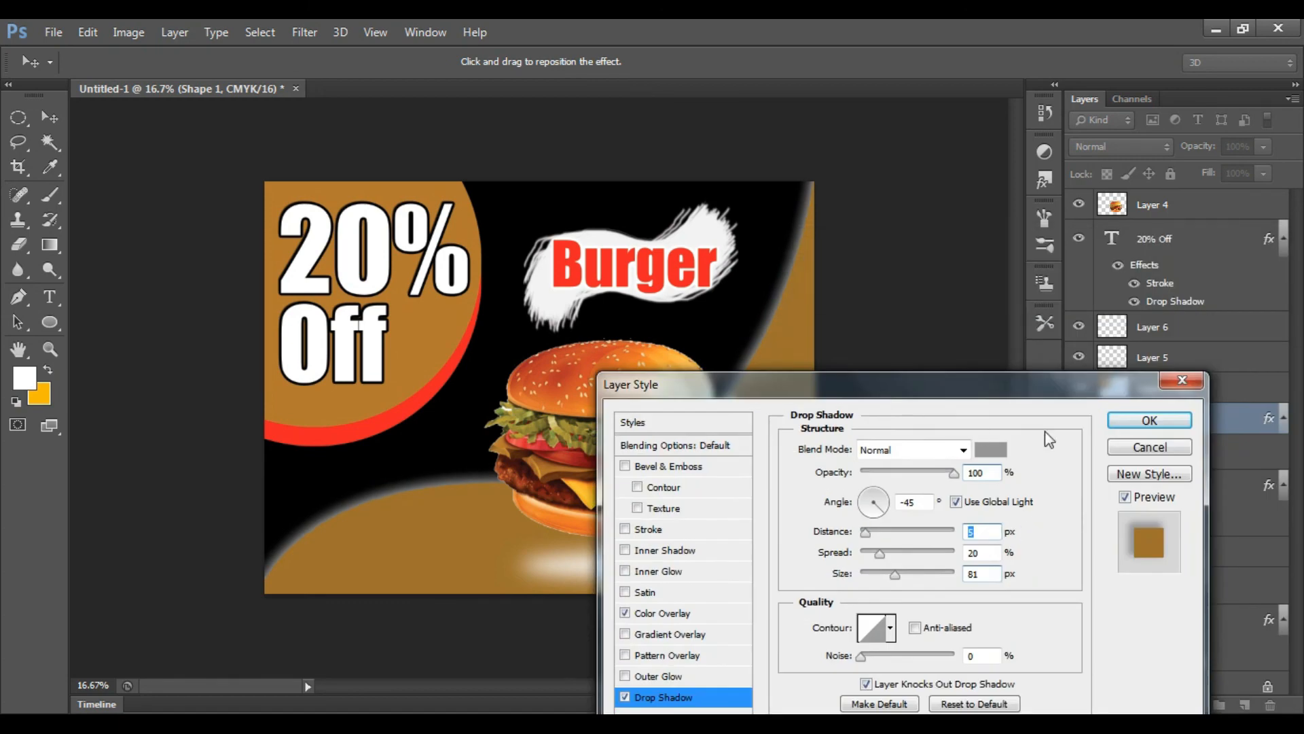
left_click(1150, 417)
- Fill the Background layer with a very dark grey foreground colour
right_click(445, 445)
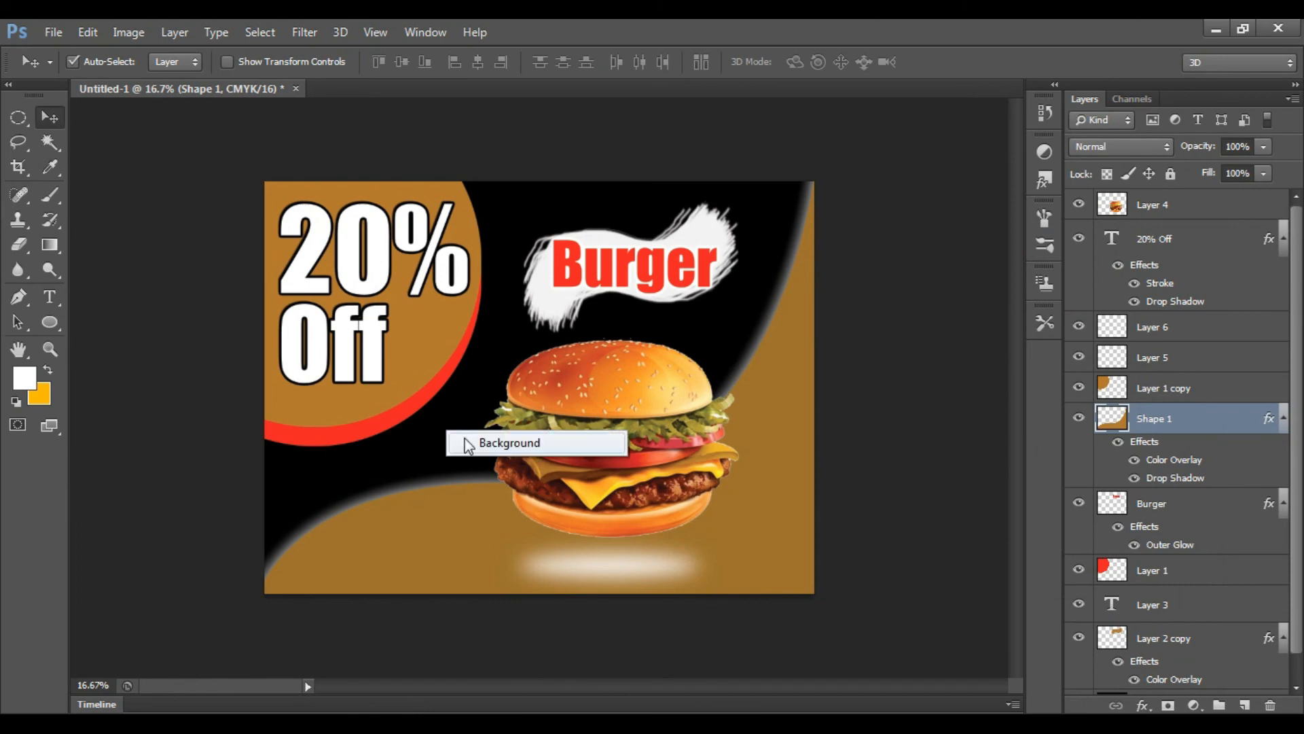
left_click(469, 443)
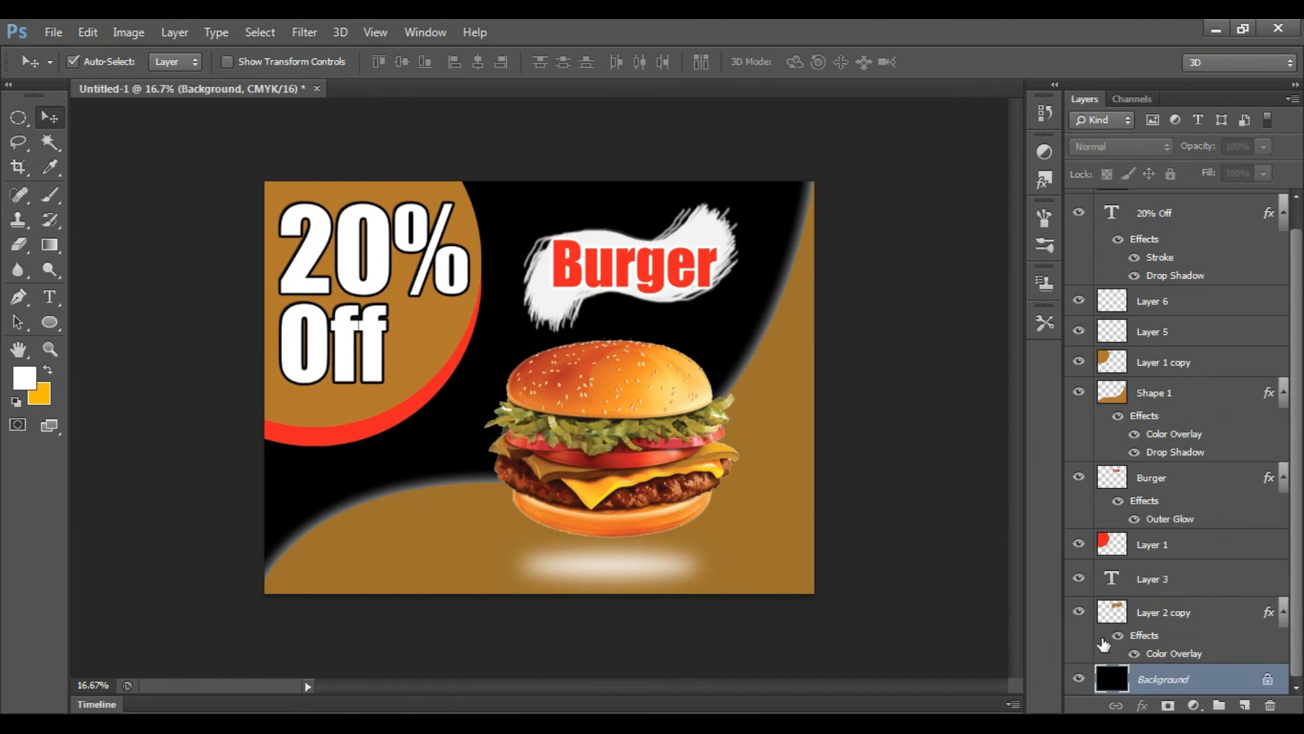
left_click(23, 389)
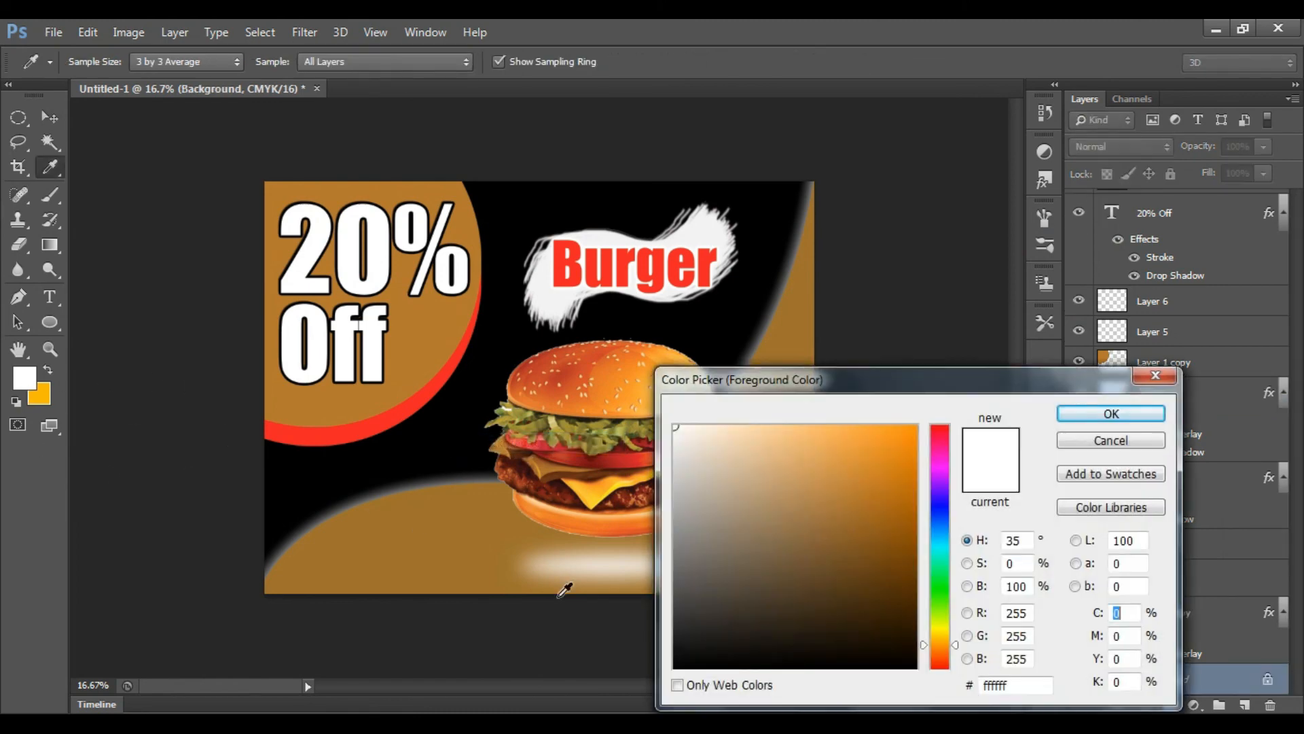
left_click(684, 638)
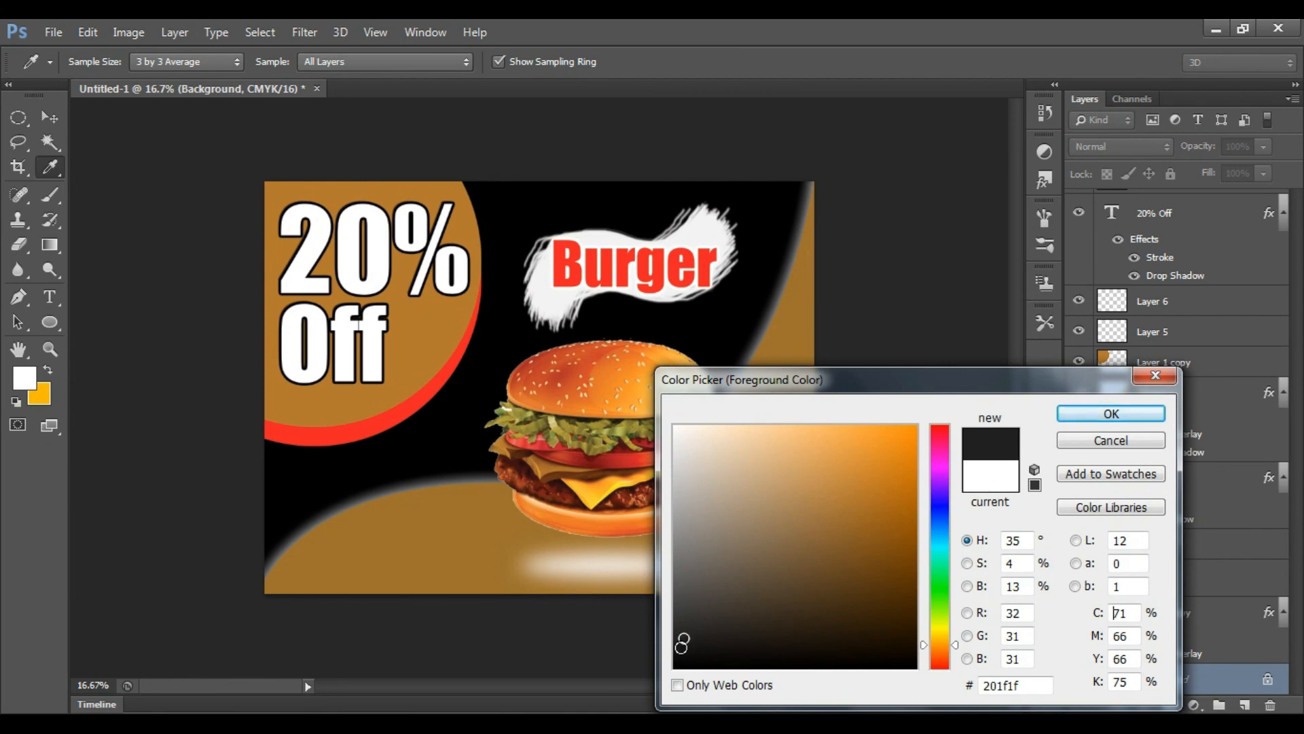
left_click(1104, 415)
key("v")
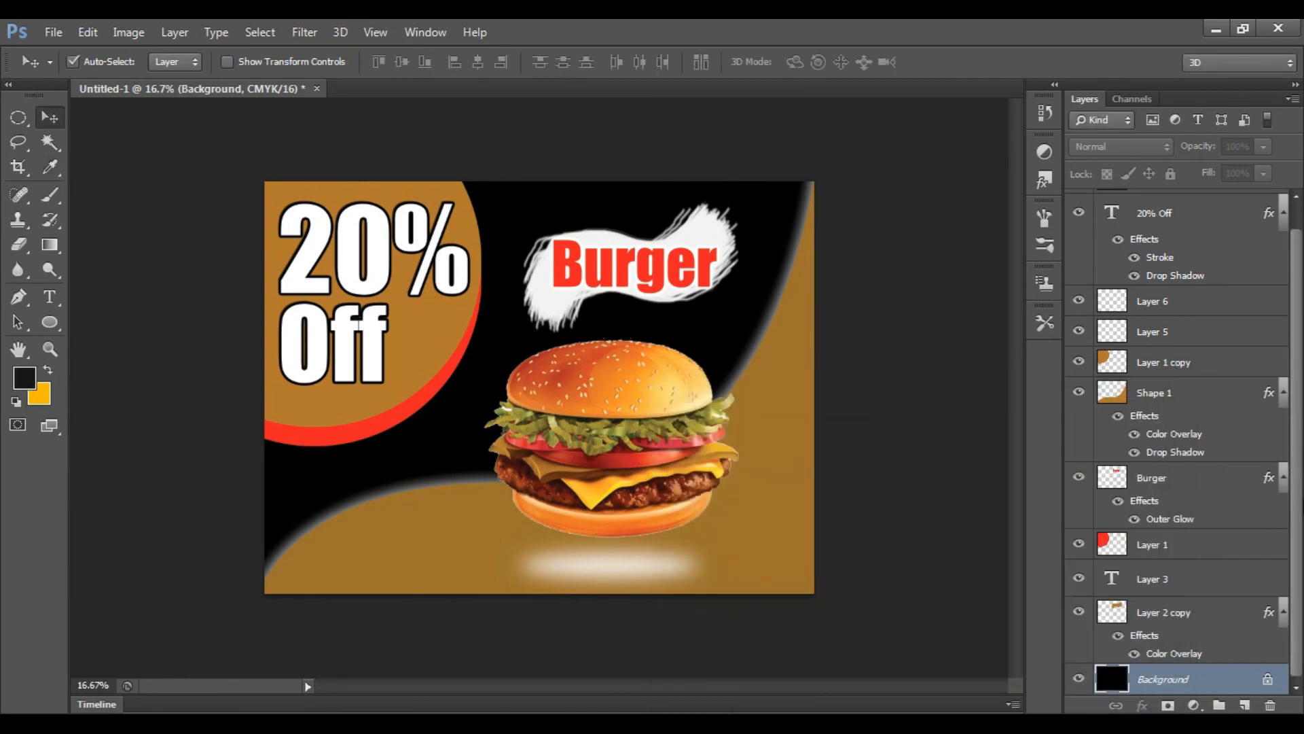
key("alt+BackSpace")
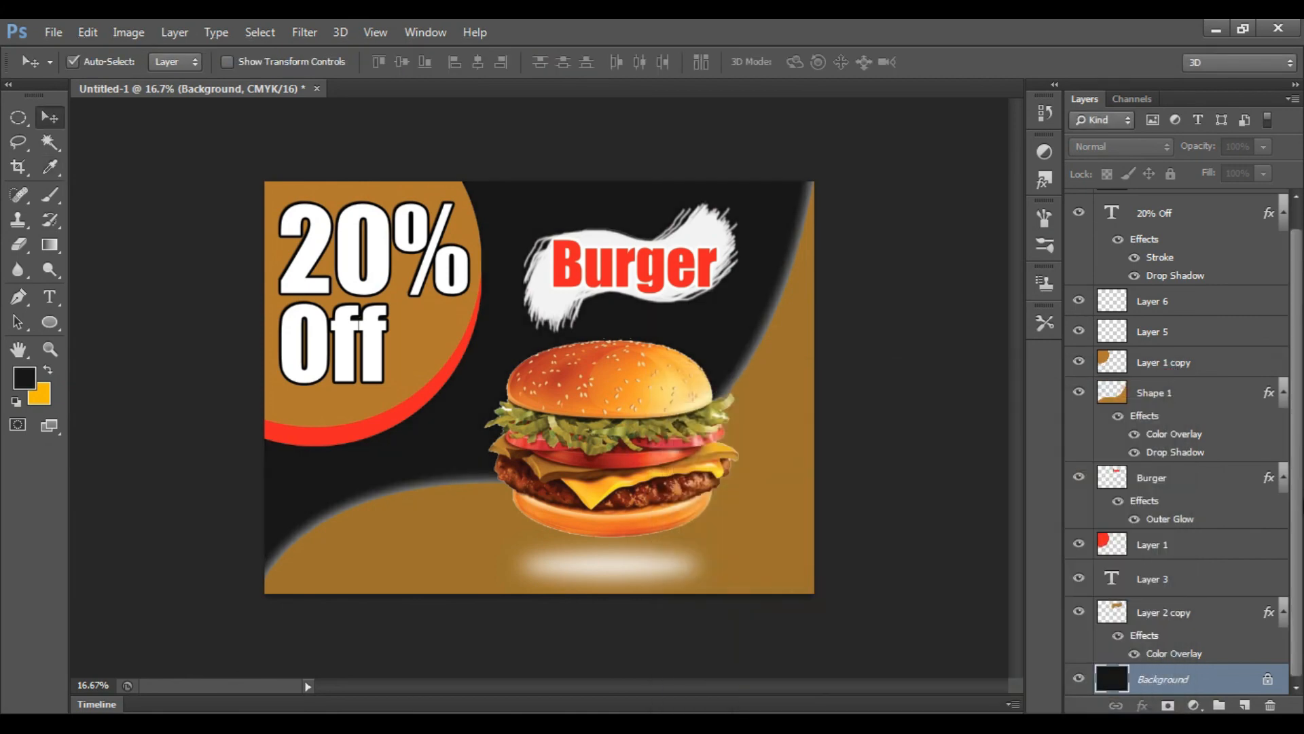